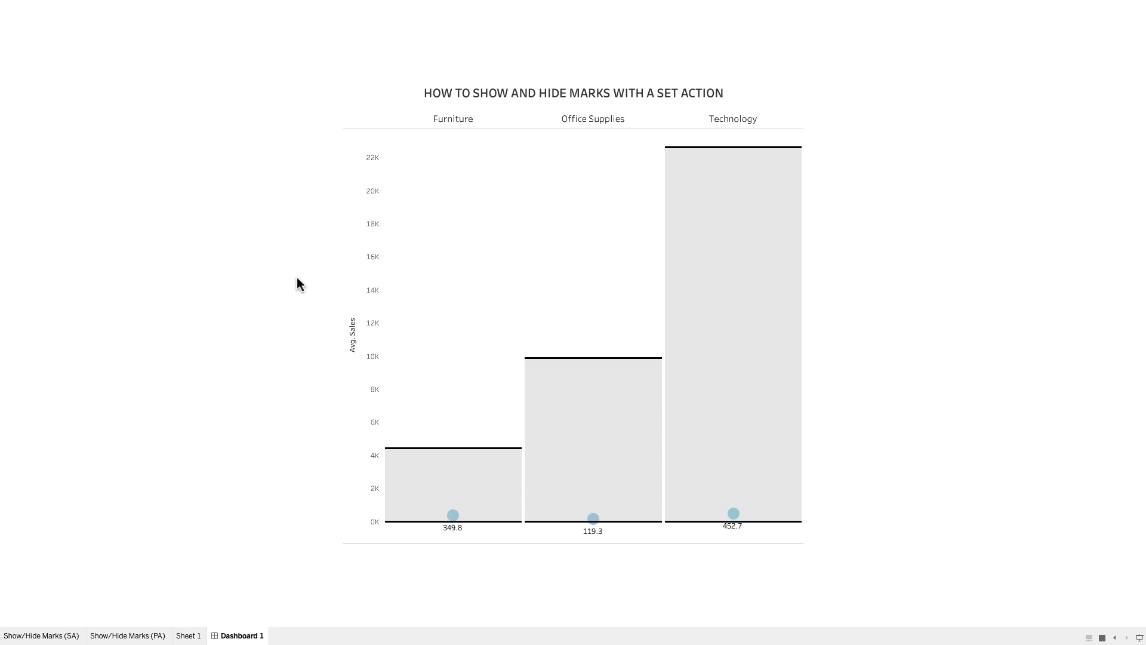
# Show Furniture's individual sales points, hide them again, then reveal Technology's points.
pyautogui.click(455, 517)
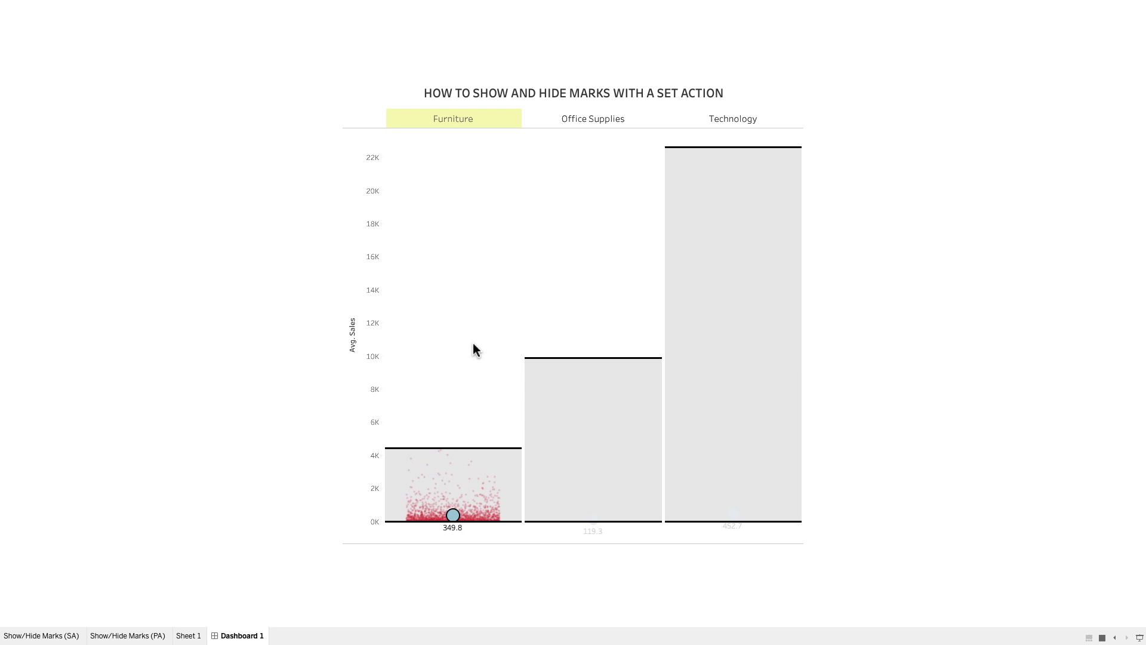
pyautogui.click(456, 521)
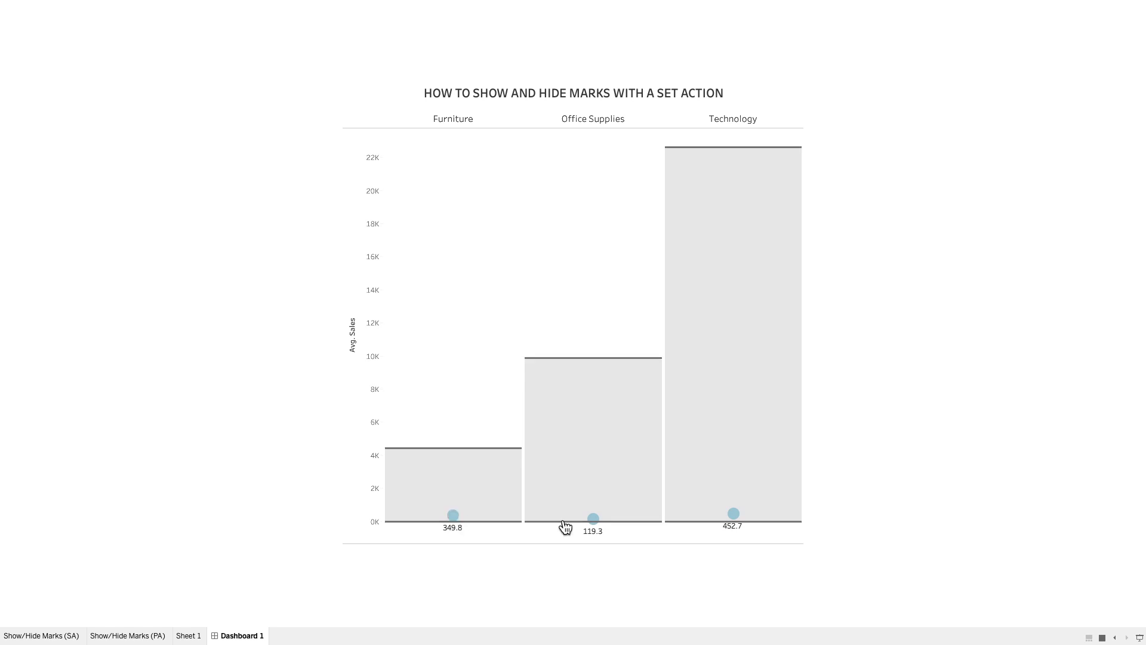
pyautogui.click(738, 518)
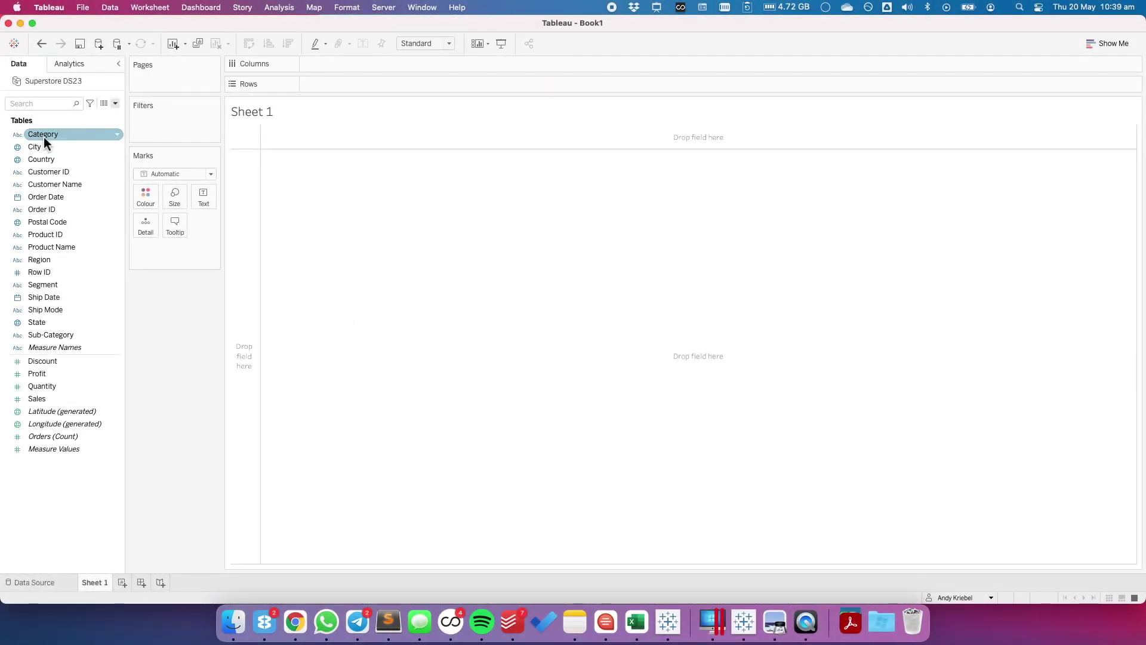
# Plot Category on Columns against average Sales on Rows.
pyautogui.moveTo(45, 141); pyautogui.dragTo(346, 64)
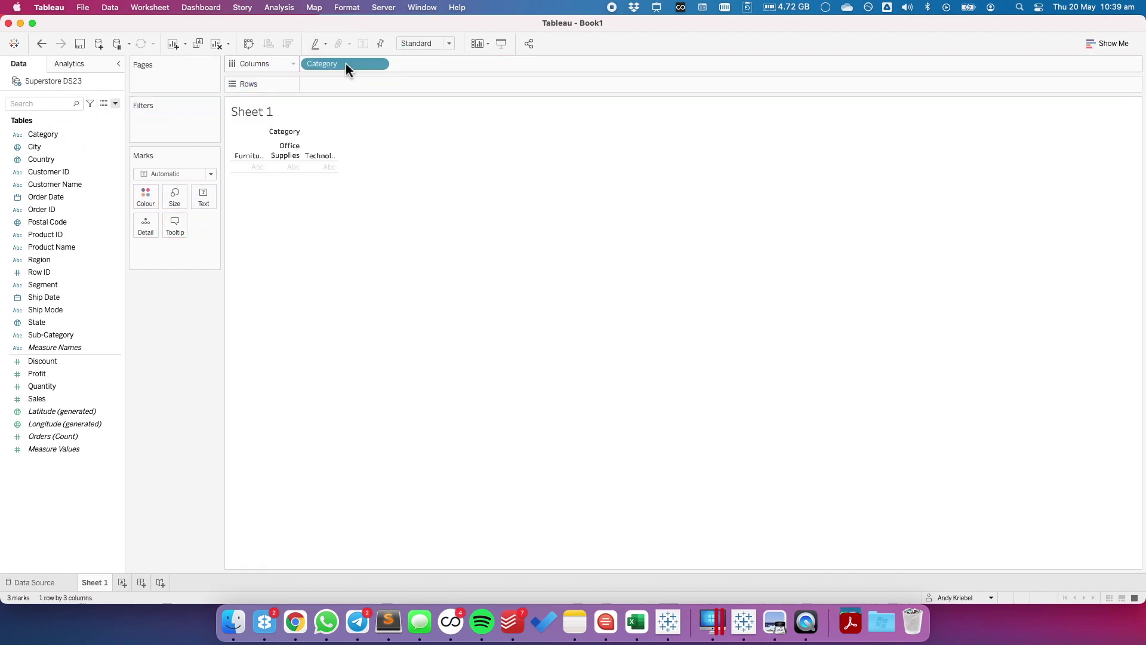
pyautogui.click(69, 374)
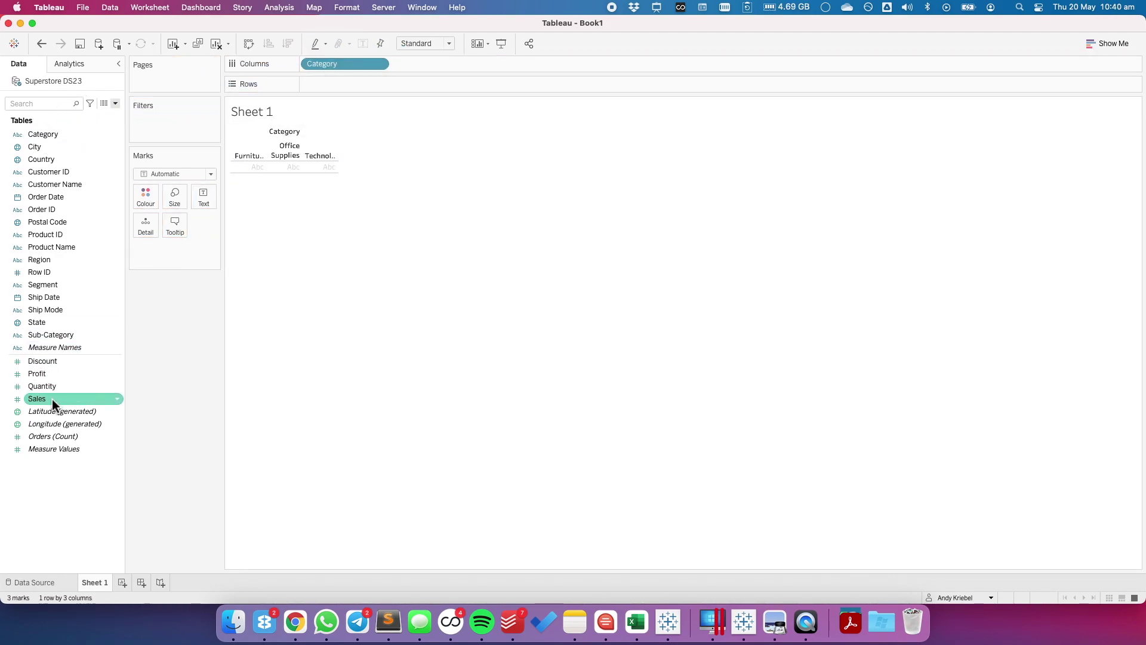
pyautogui.moveTo(52, 399); pyautogui.dragTo(430, 84)
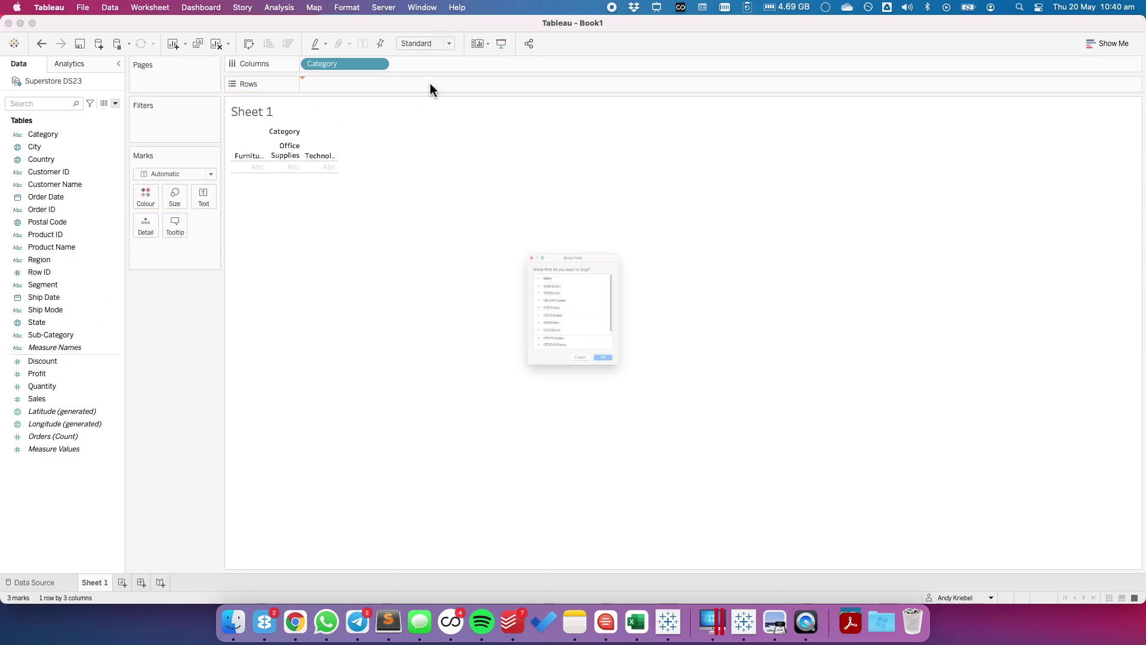
pyautogui.click(521, 272)
pyautogui.click(638, 413)
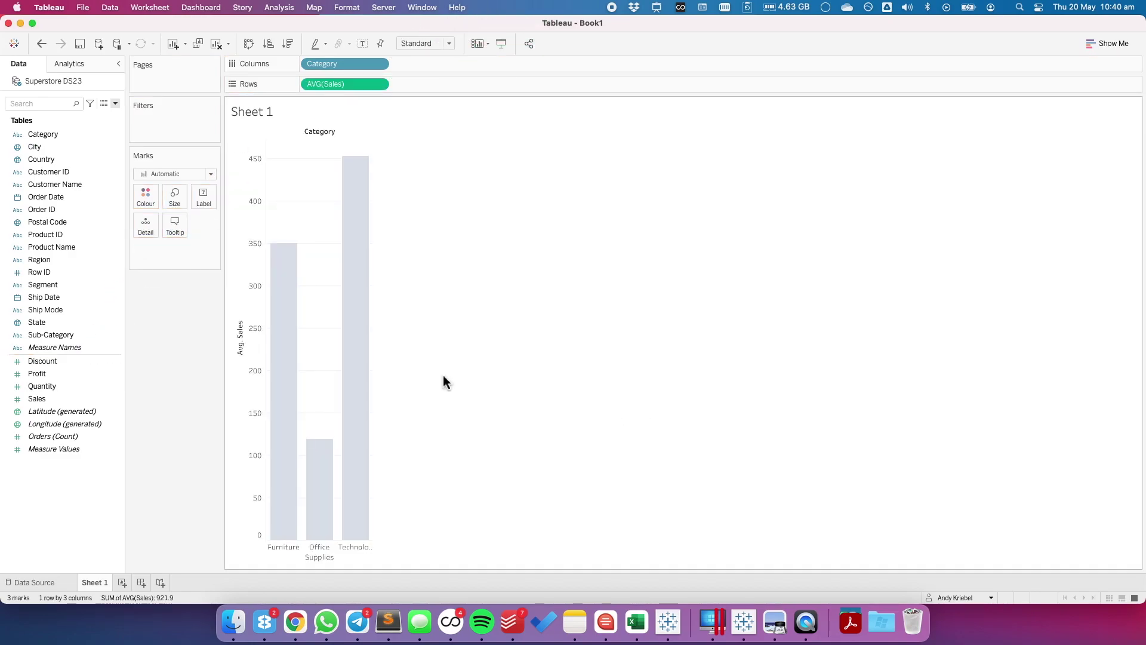
# Change the marks to circles and show value labels centred beneath them.
pyautogui.click(167, 174)
pyautogui.click(162, 255)
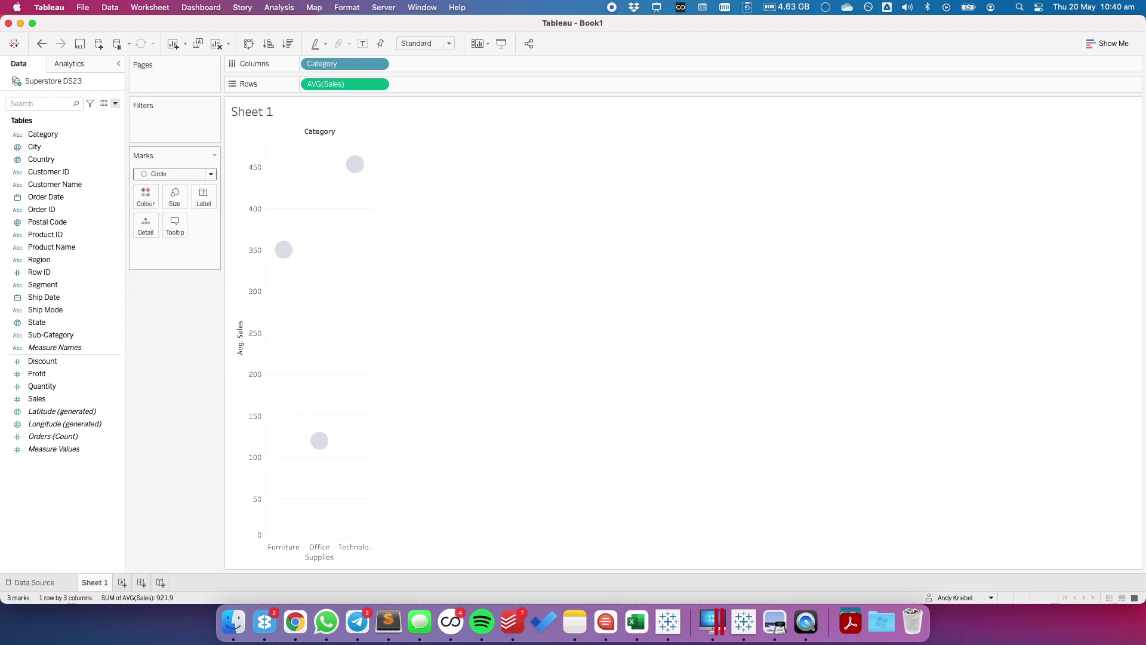
pyautogui.click(204, 195)
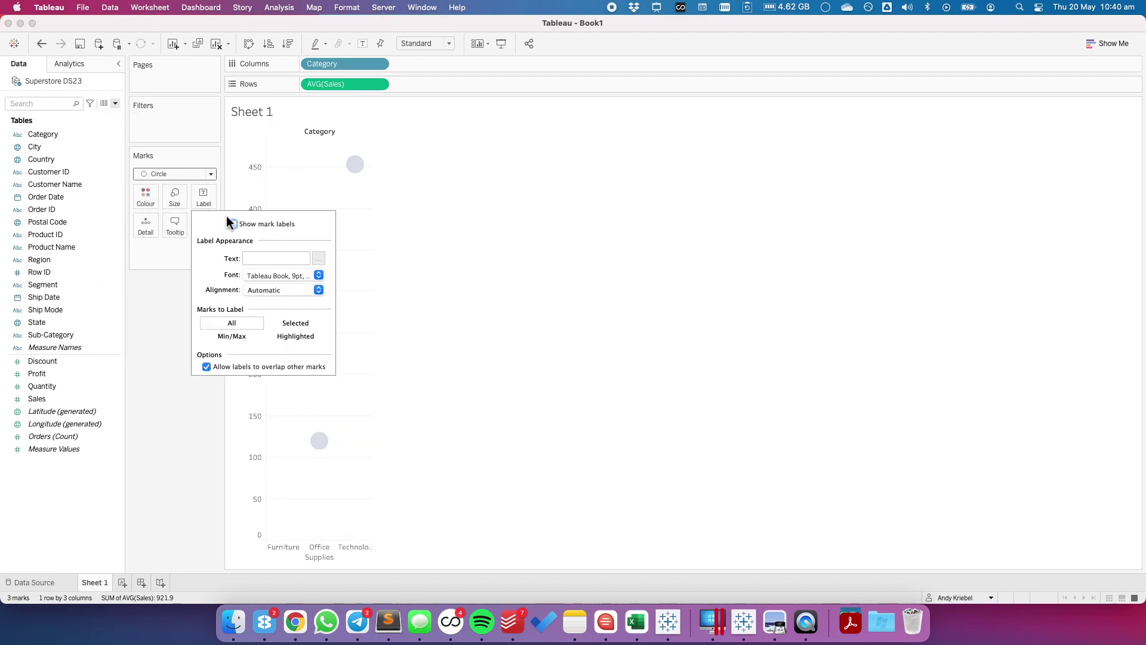
pyautogui.click(233, 224)
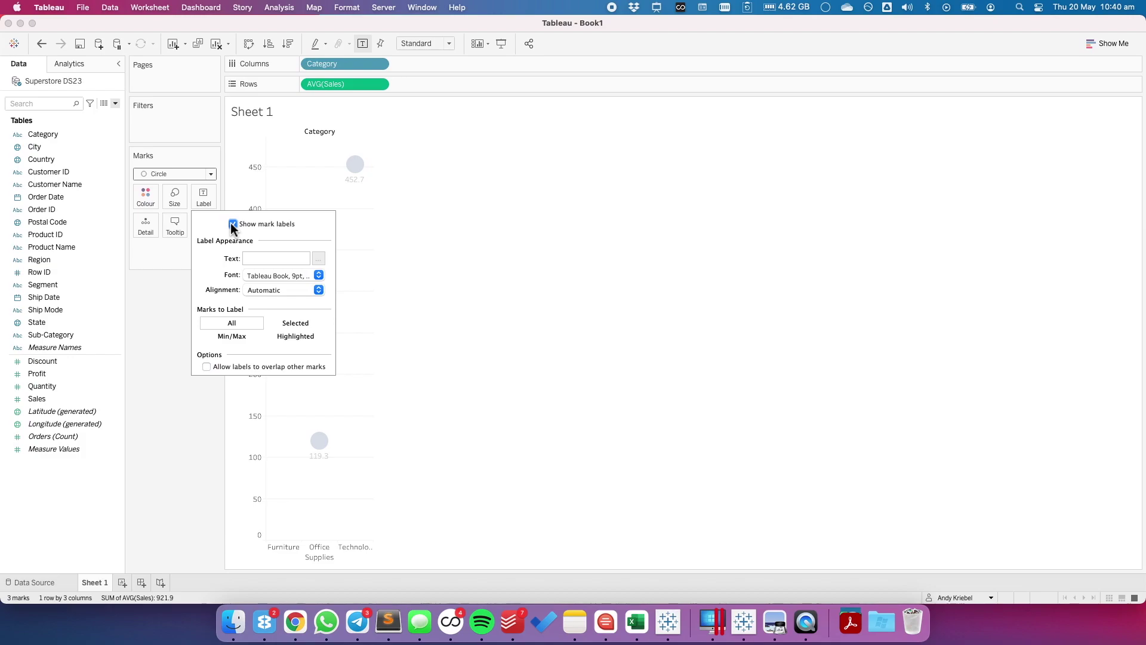
pyautogui.click(261, 276)
pyautogui.click(239, 292)
pyautogui.click(264, 290)
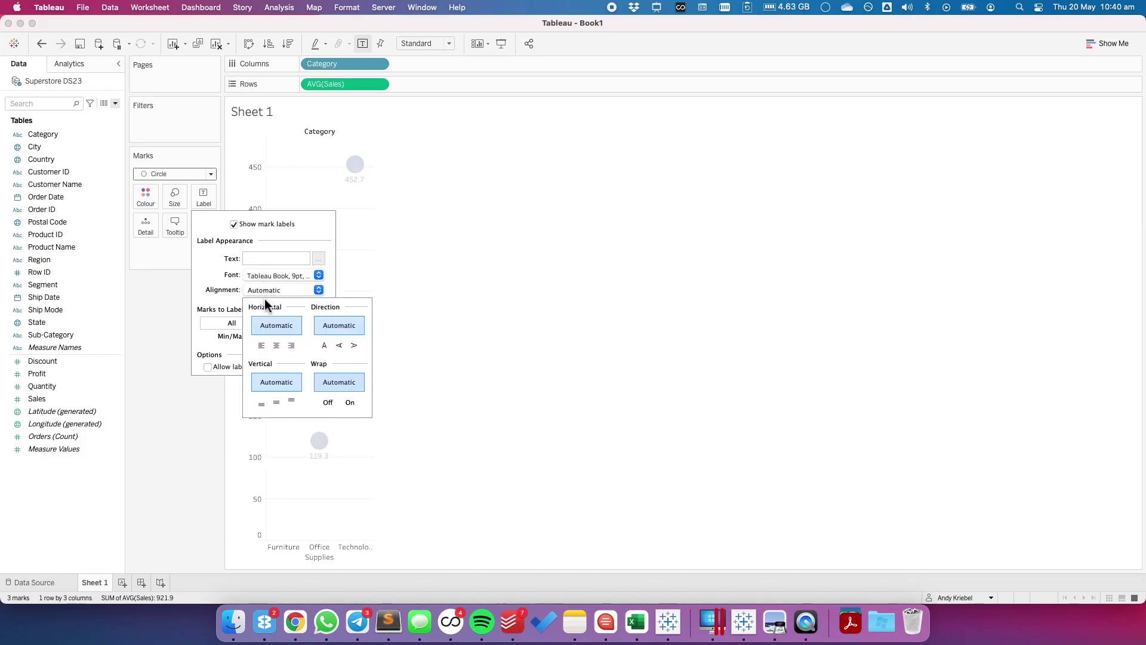
pyautogui.click(276, 345)
pyautogui.click(261, 403)
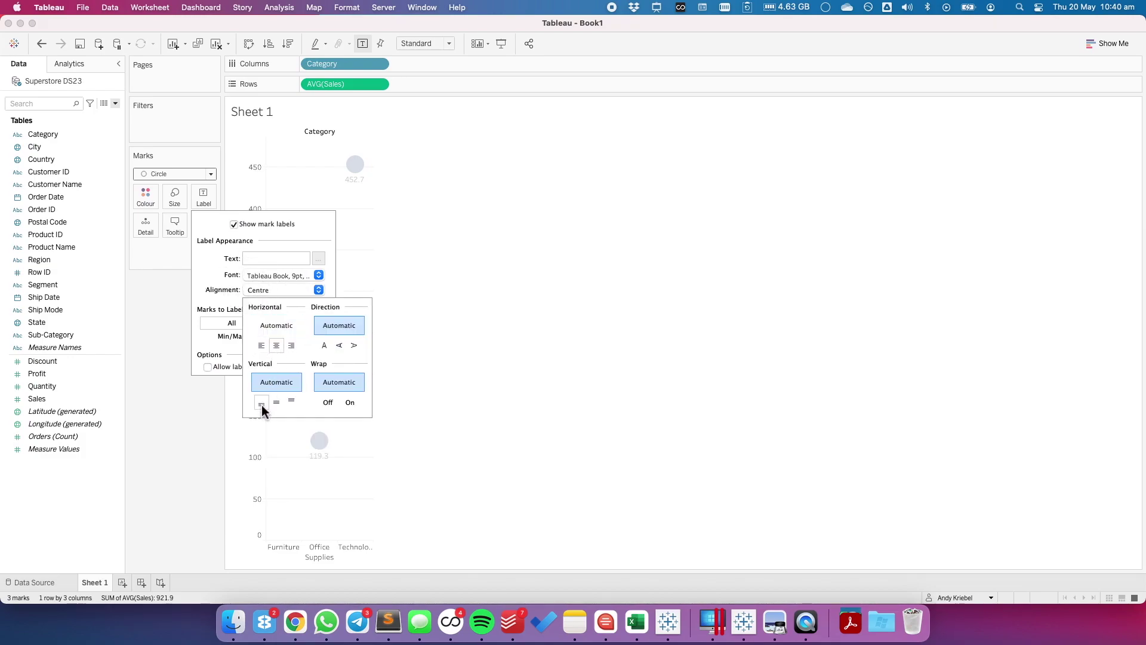
pyautogui.click(172, 434)
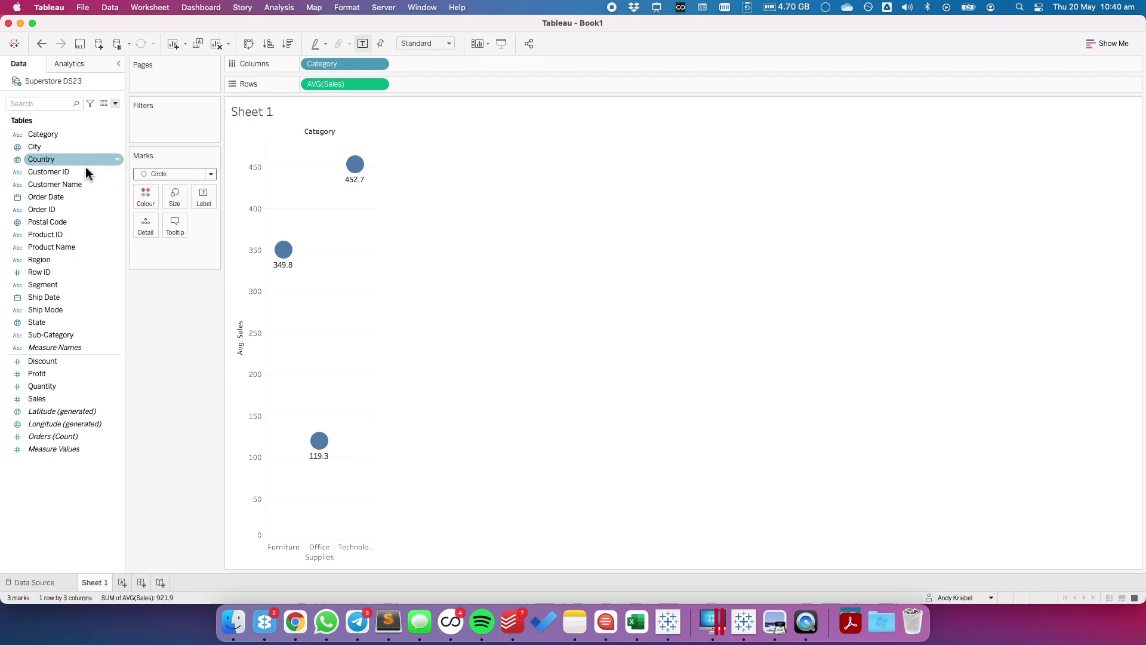
# Create a set from the Category field, keeping the default name Category Set.
pyautogui.rightClick(66, 134)
pyautogui.moveTo(133, 257)
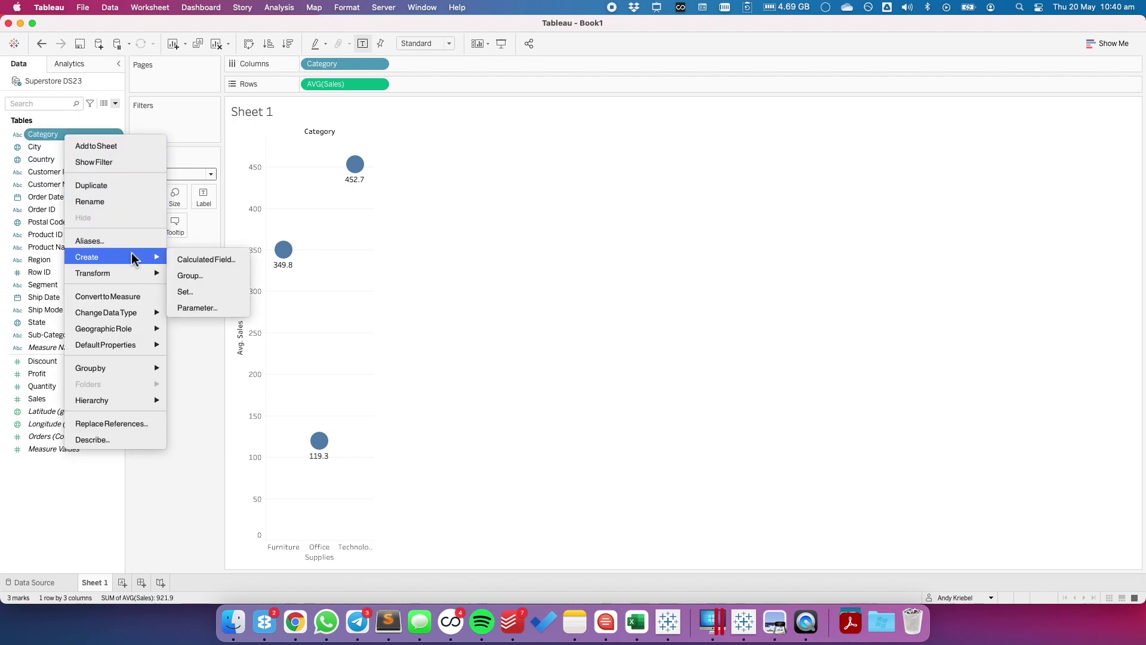
pyautogui.click(185, 292)
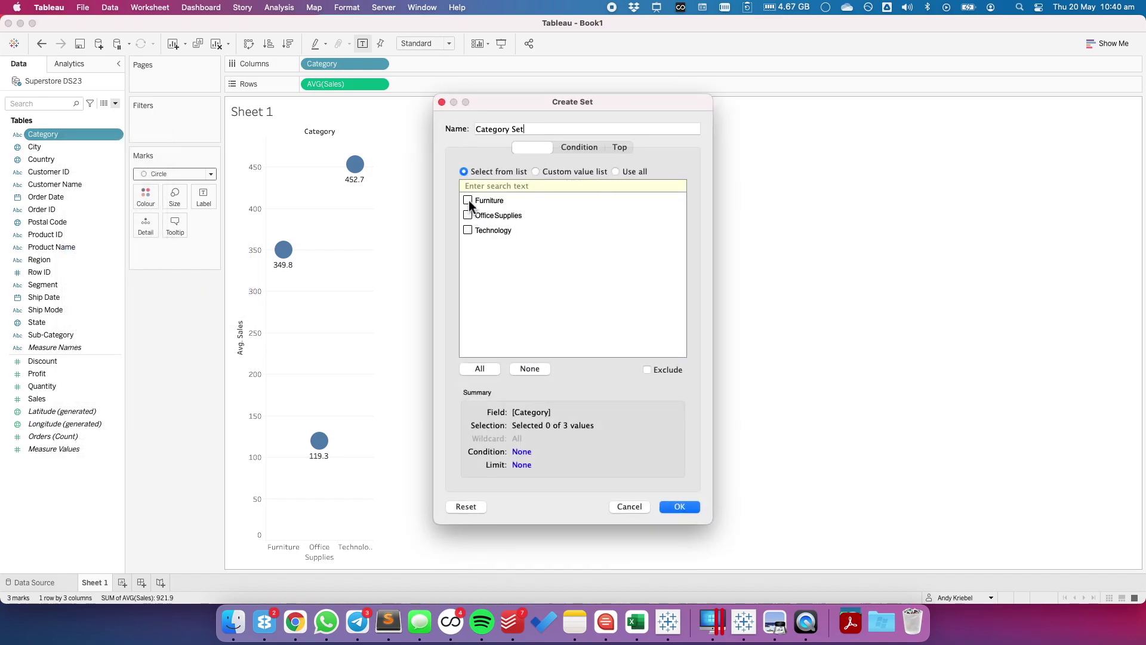
pyautogui.click(680, 508)
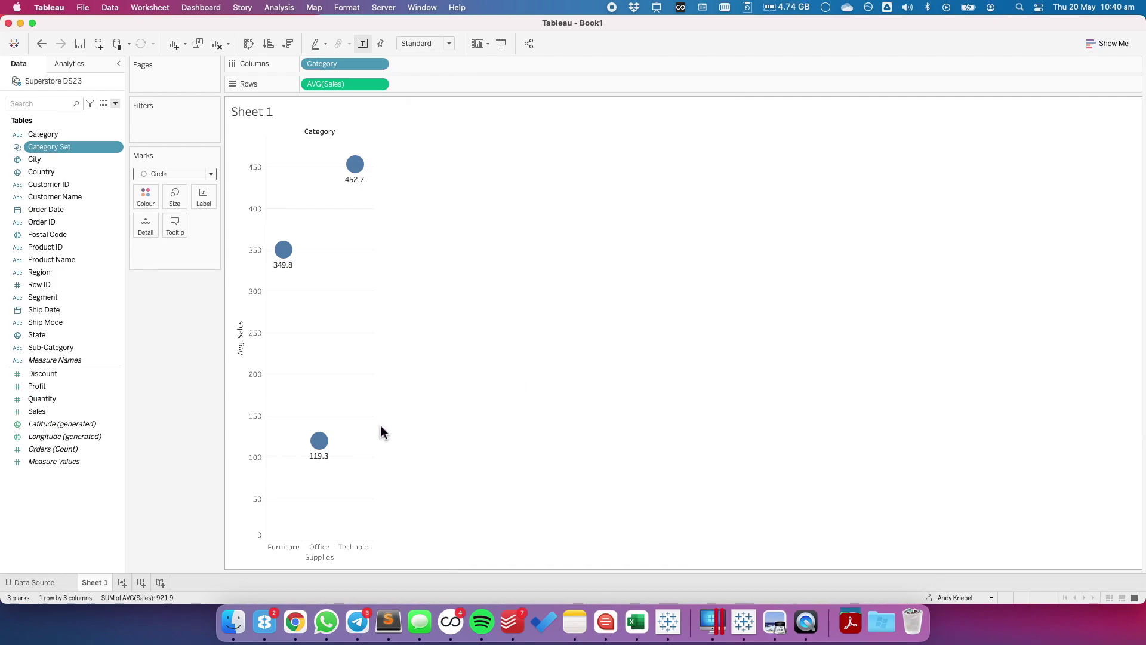
# Start a new calculated field named 'Category Set Sales'.
pyautogui.click(116, 104)
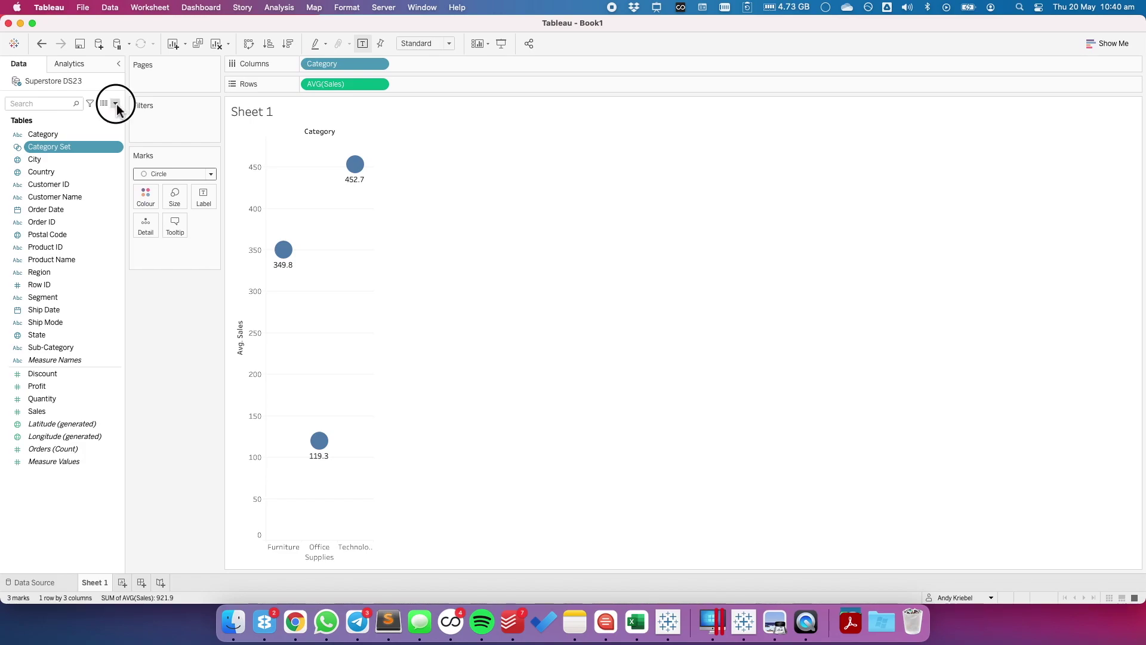
pyautogui.click(104, 117)
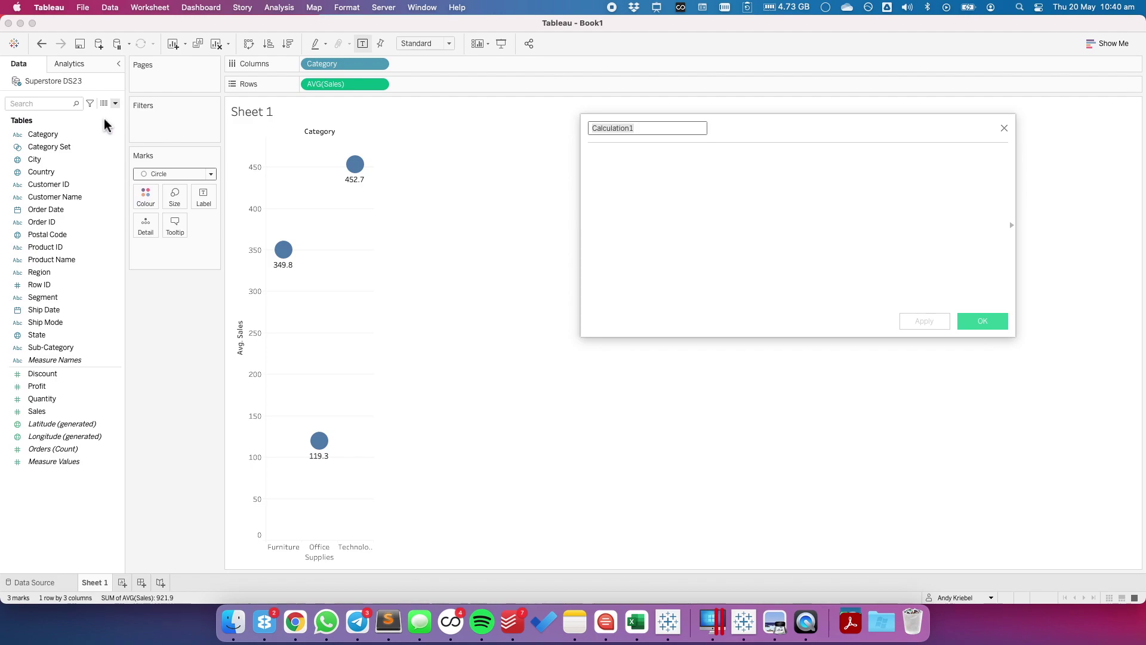
pyautogui.write('Ca')
pyautogui.write('tegory')
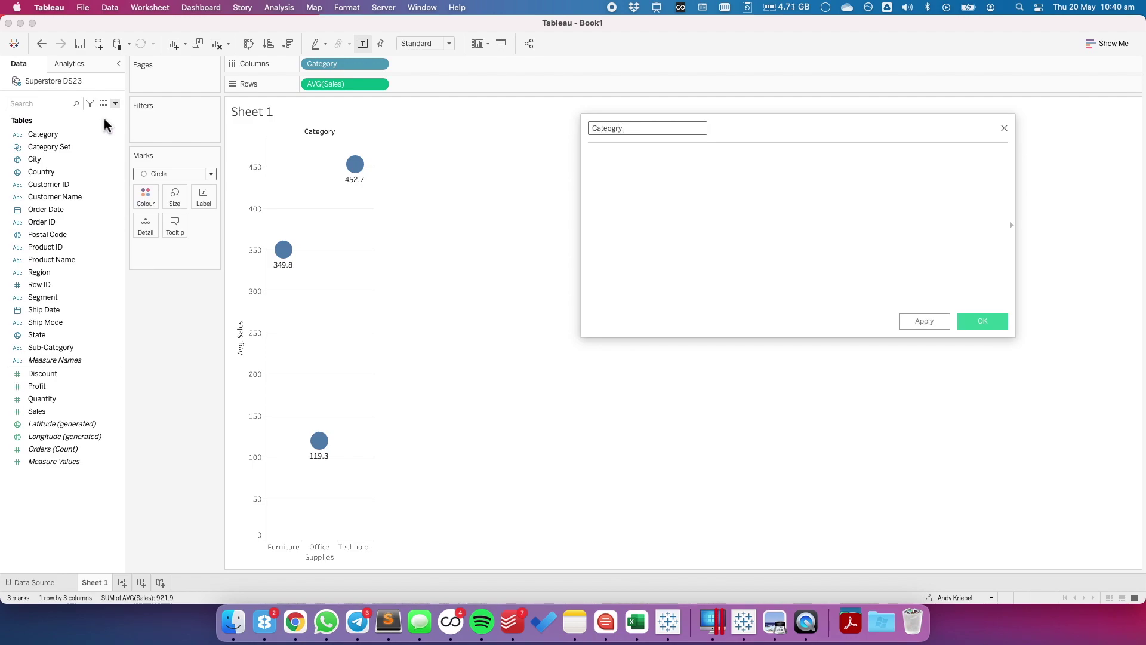
pyautogui.press('BackSpace')
pyautogui.press('BackSpace')
pyautogui.press('BackSpace')
pyautogui.press('BackSpace')
pyautogui.press('BackSpace')
pyautogui.write('egory Set Sales')
pyautogui.press('Tab')
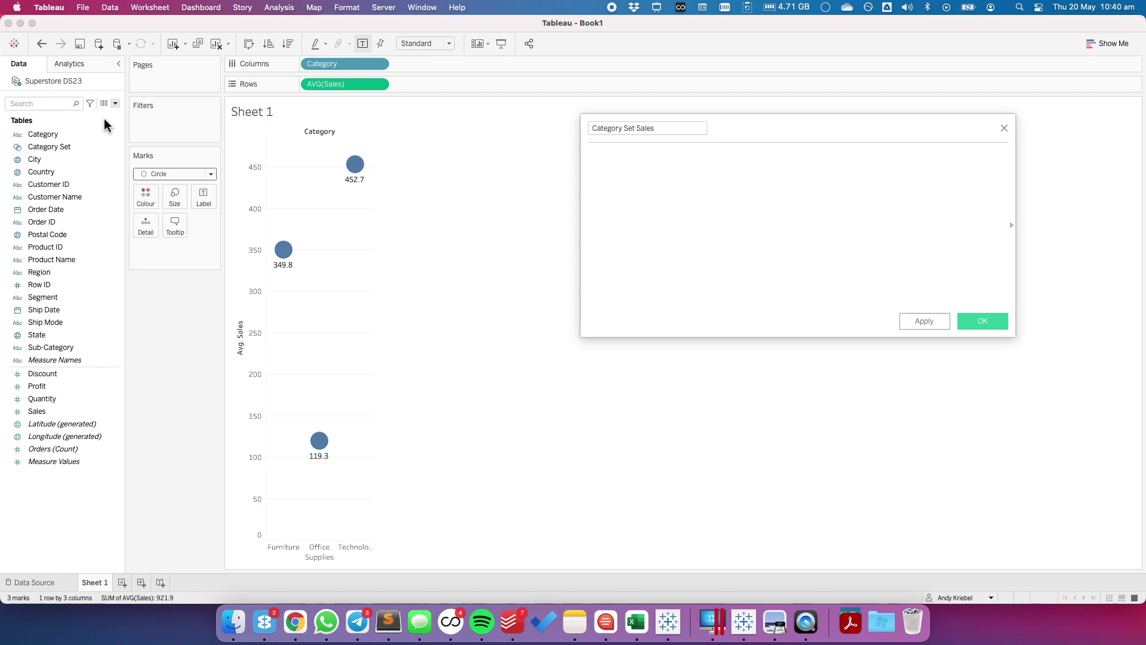
# Enter the formula IF [Category Set] THEN [Sales] END and save the calculation.
pyautogui.write('IF cat')
pyautogui.press('Down')
pyautogui.press('Return')
pyautogui.write('THEN sa')
pyautogui.press('Return')
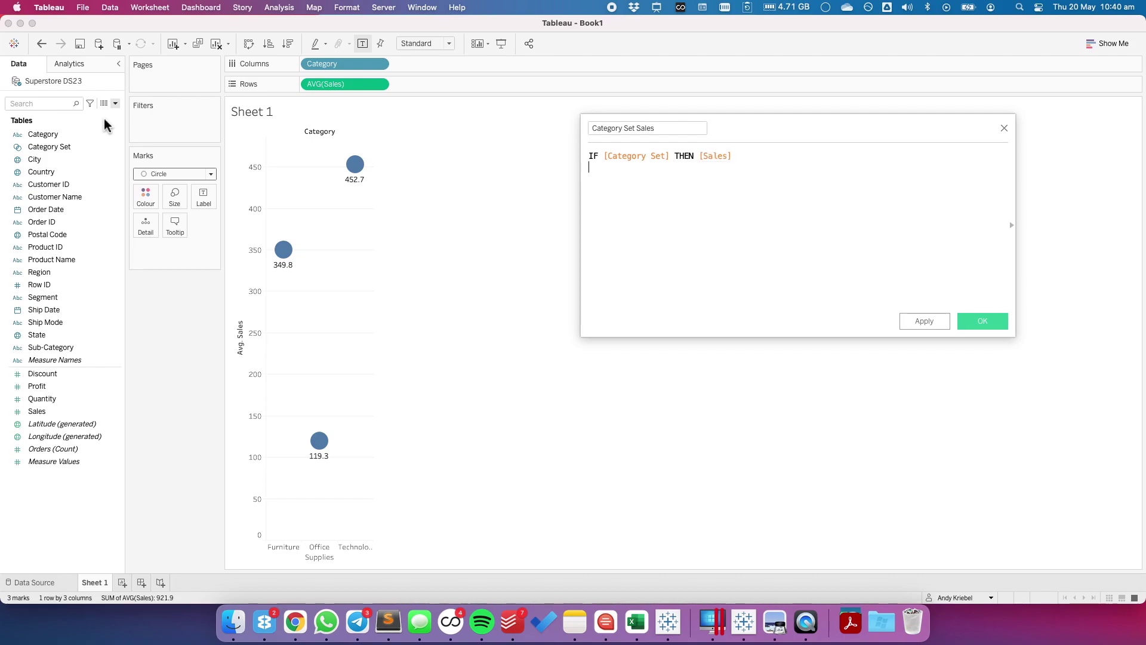
pyautogui.press('Return')
pyautogui.write('END')
pyautogui.press('Return')
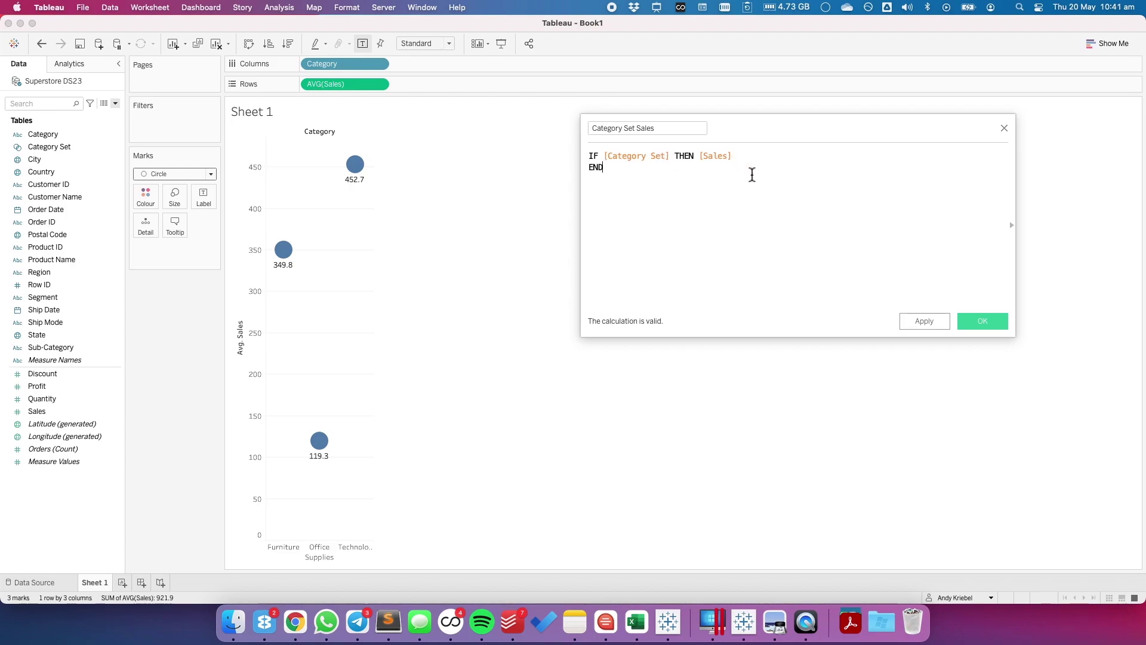
pyautogui.click(979, 323)
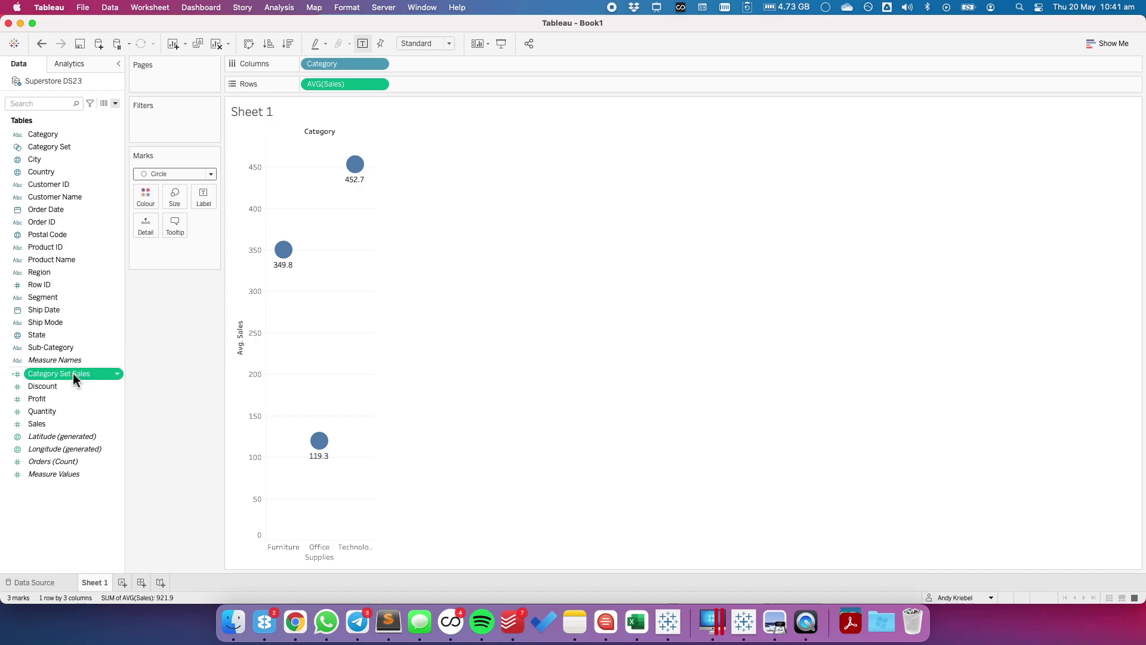
# Put Category Set Sales on a synchronised dual axis and add Row ID to its Detail.
pyautogui.moveTo(72, 374); pyautogui.dragTo(370, 322)
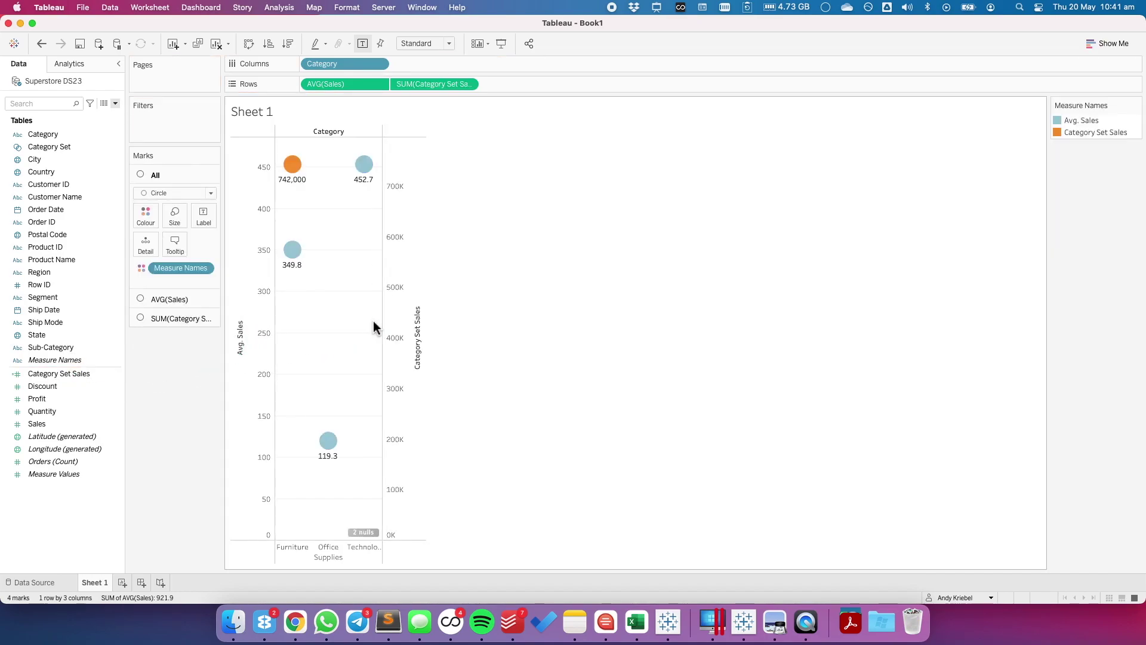
pyautogui.rightClick(416, 288)
pyautogui.click(449, 368)
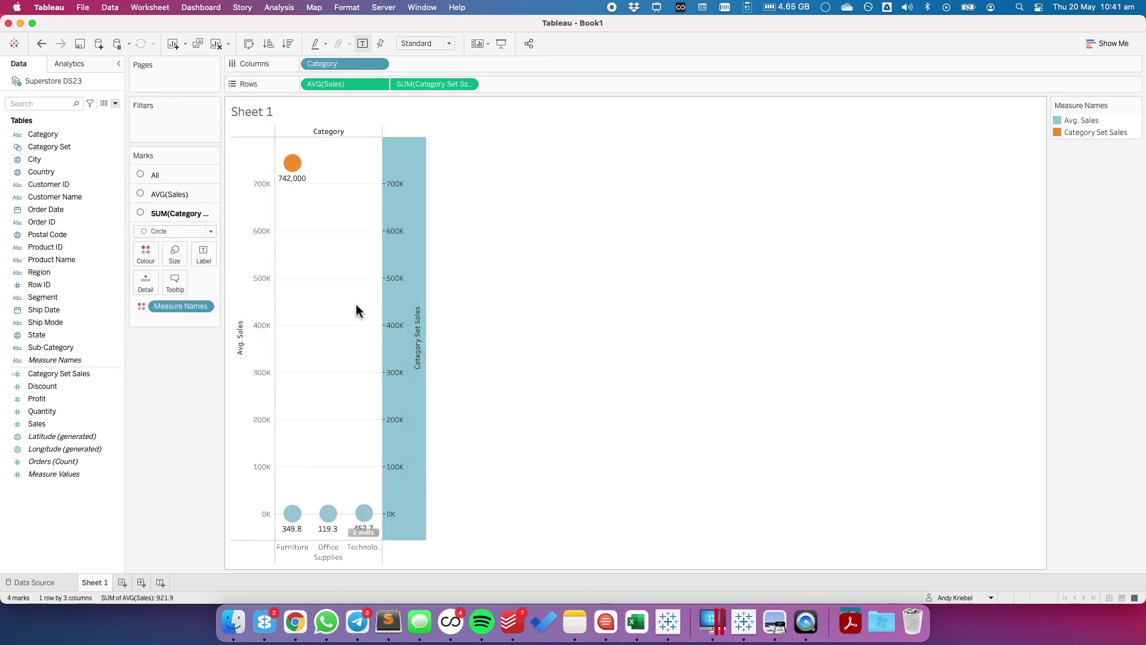
pyautogui.click(353, 301)
pyautogui.moveTo(306, 174)
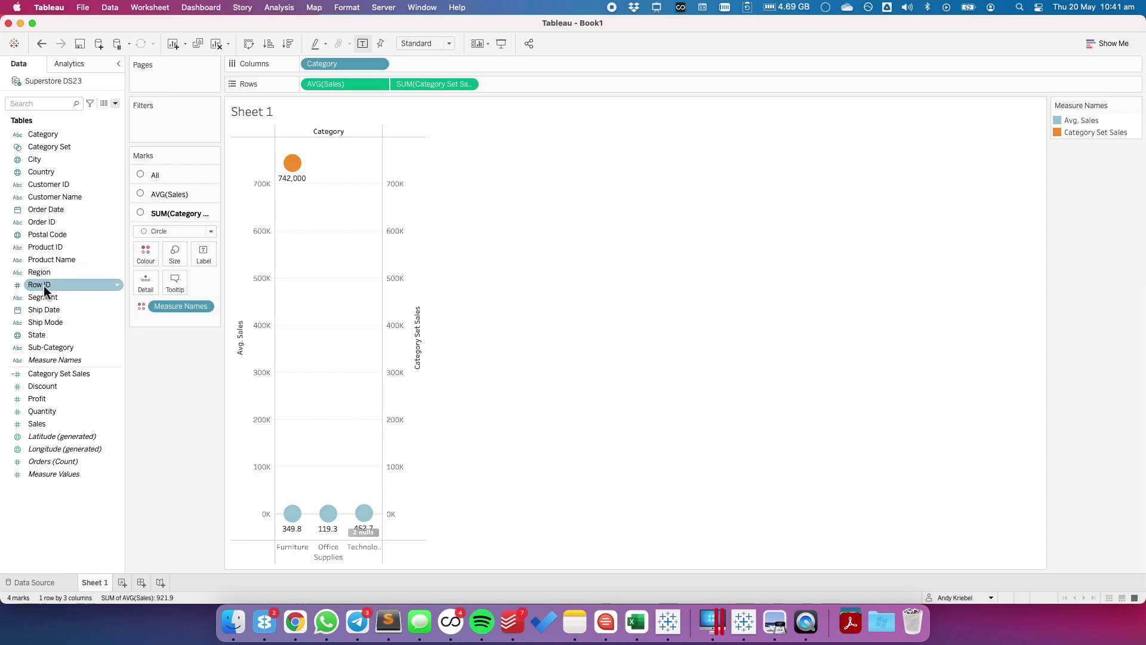
pyautogui.moveTo(44, 284); pyautogui.dragTo(146, 281)
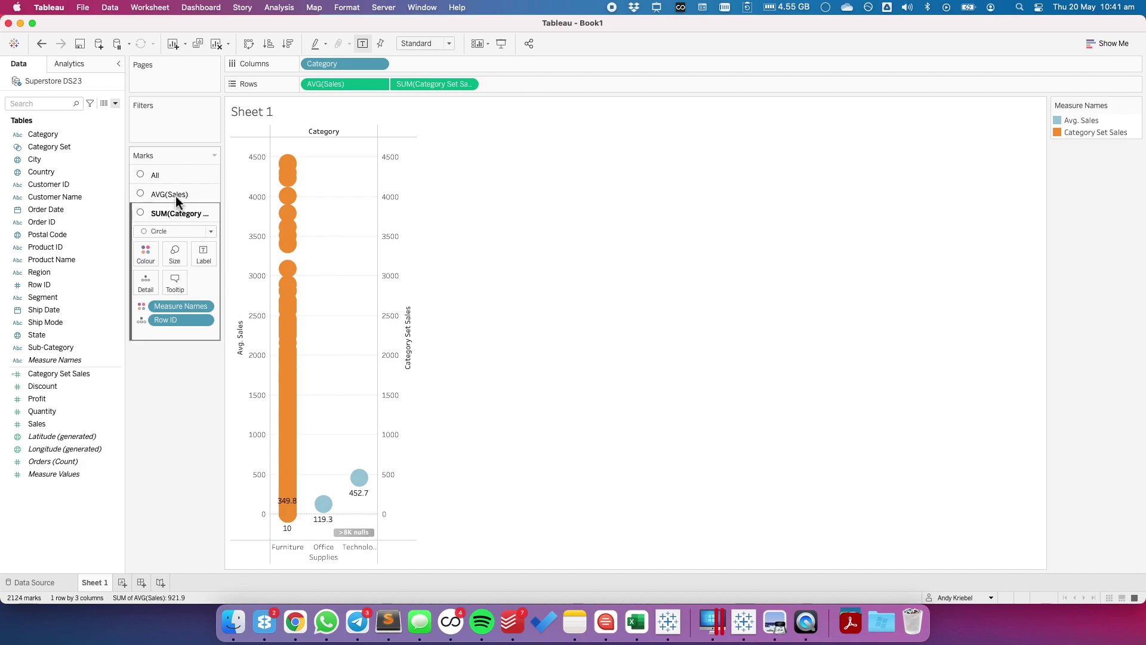
# Recolour Measure Names with the Watch Me Viz palette, making Category Set Sales red.
pyautogui.click(1136, 105)
pyautogui.click(1117, 117)
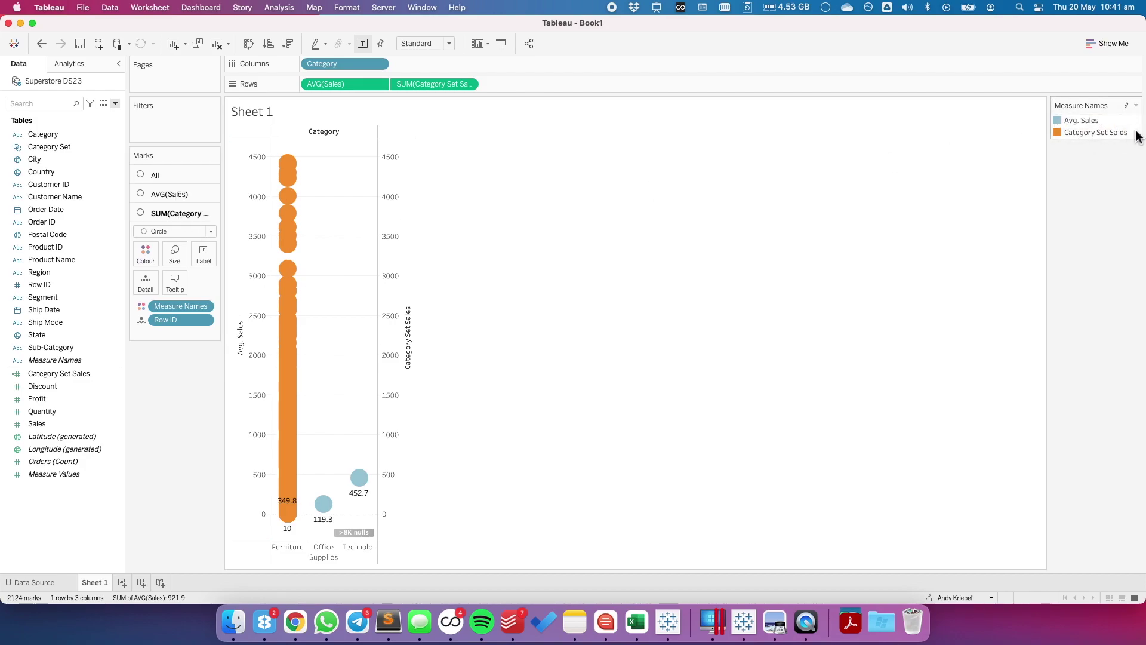
pyautogui.click(603, 222)
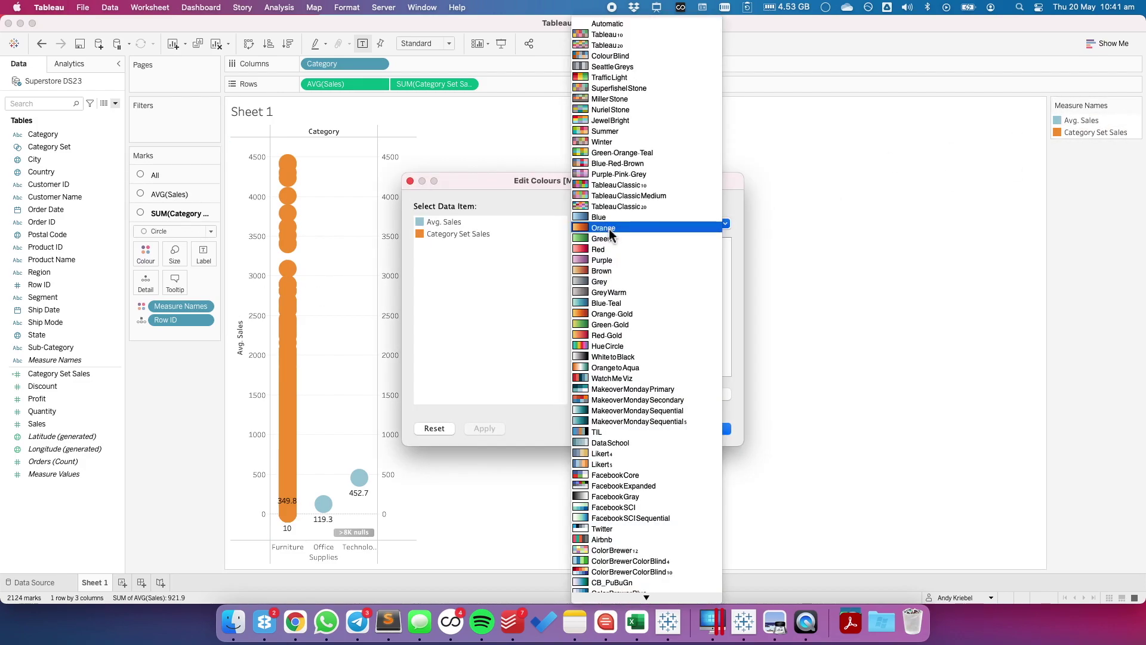
pyautogui.click(614, 378)
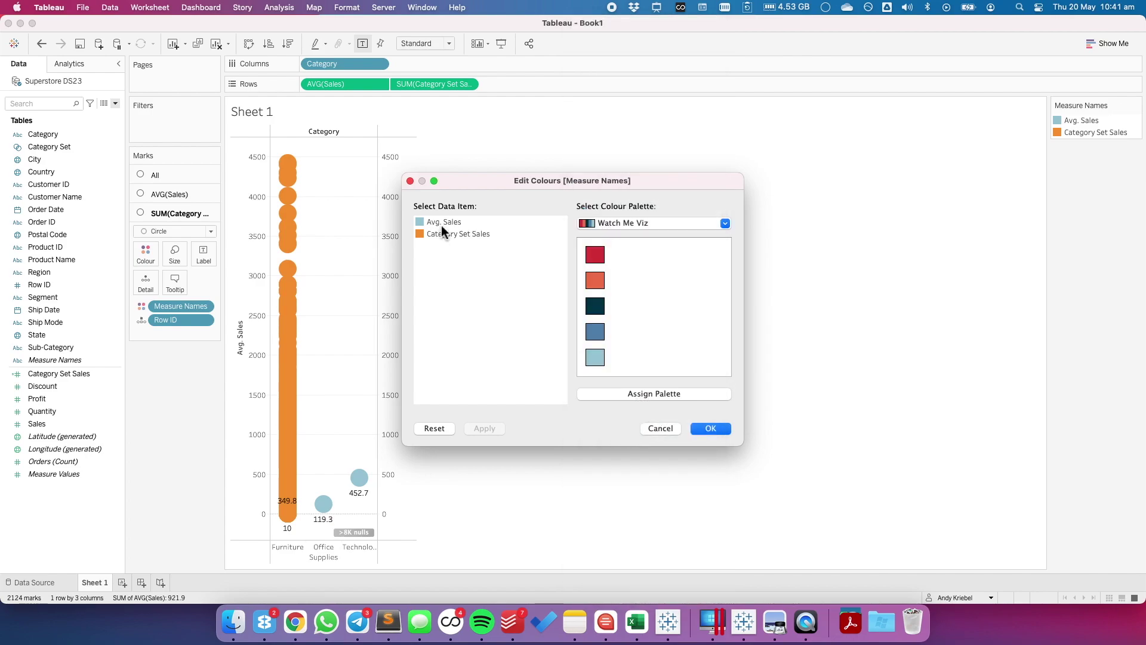
pyautogui.click(442, 235)
pyautogui.click(596, 254)
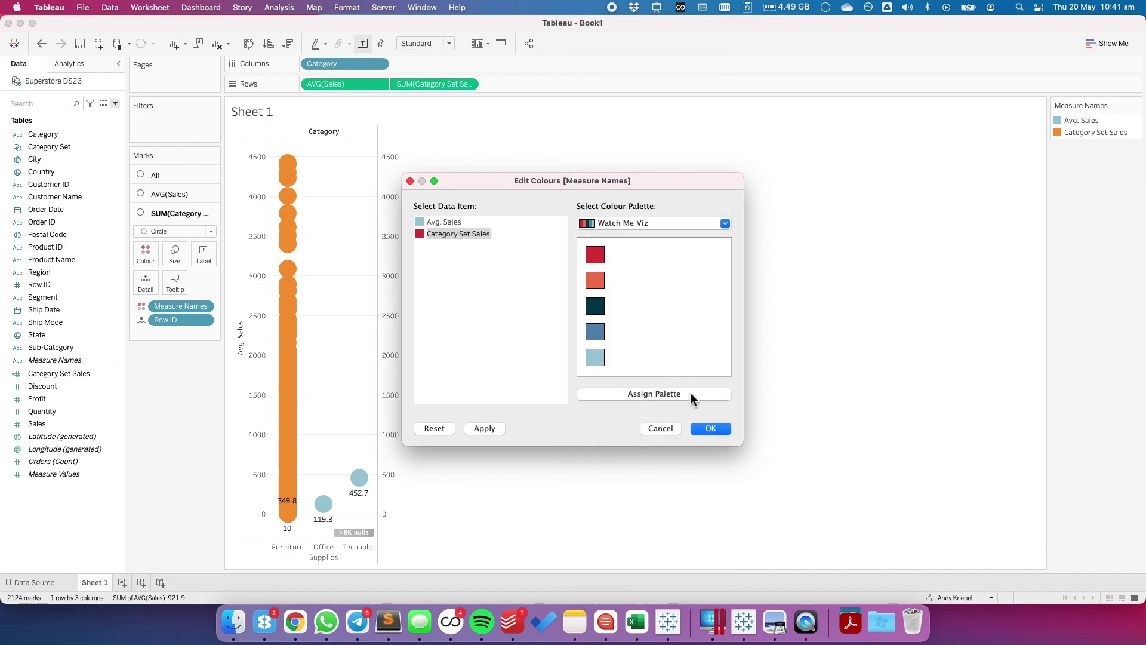
pyautogui.click(708, 429)
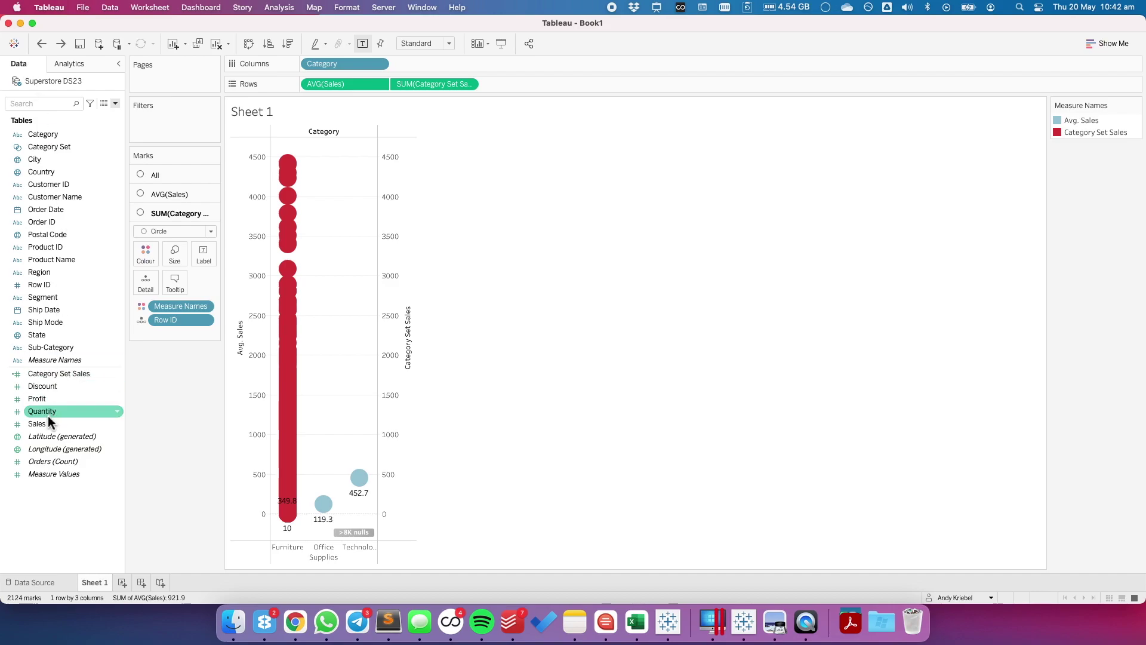
# Add Sales to Category Set Sales Detail and a per-cell SUM(Sales) minimum-to-maximum reference band.
pyautogui.moveTo(51, 422); pyautogui.dragTo(145, 284)
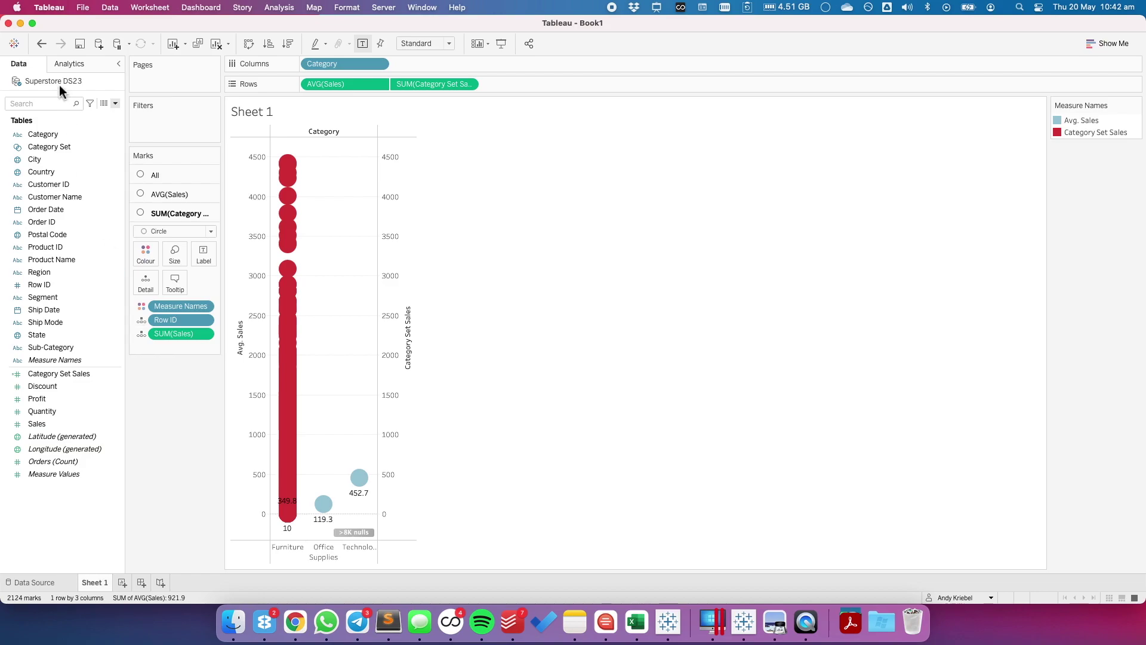
pyautogui.click(71, 66)
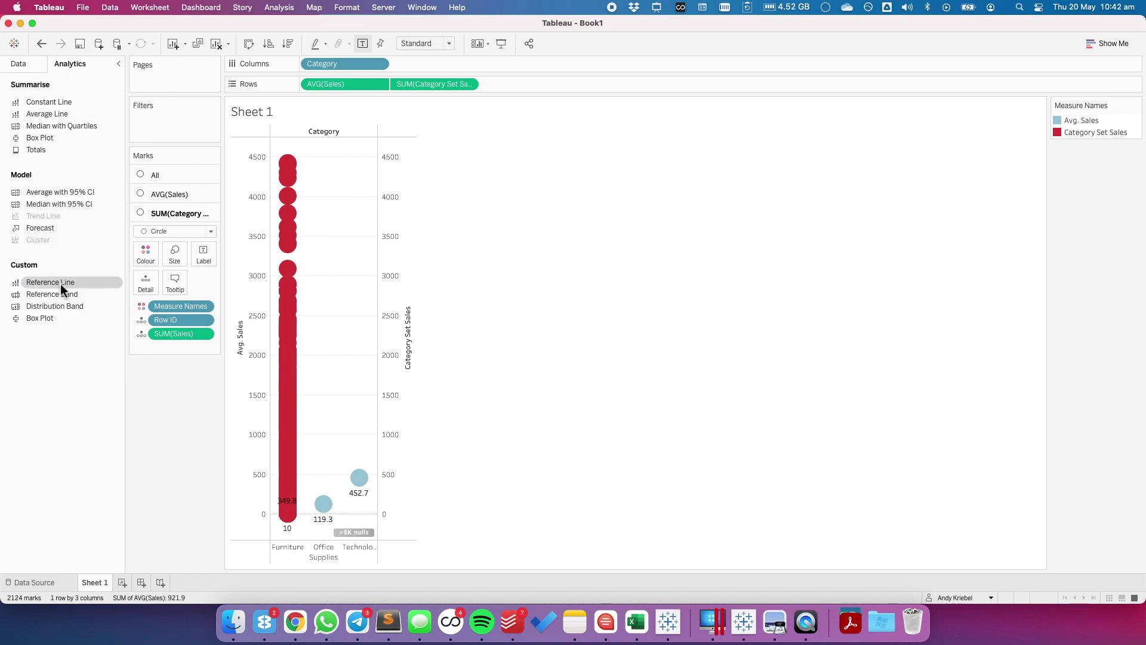
pyautogui.moveTo(62, 295); pyautogui.dragTo(336, 196)
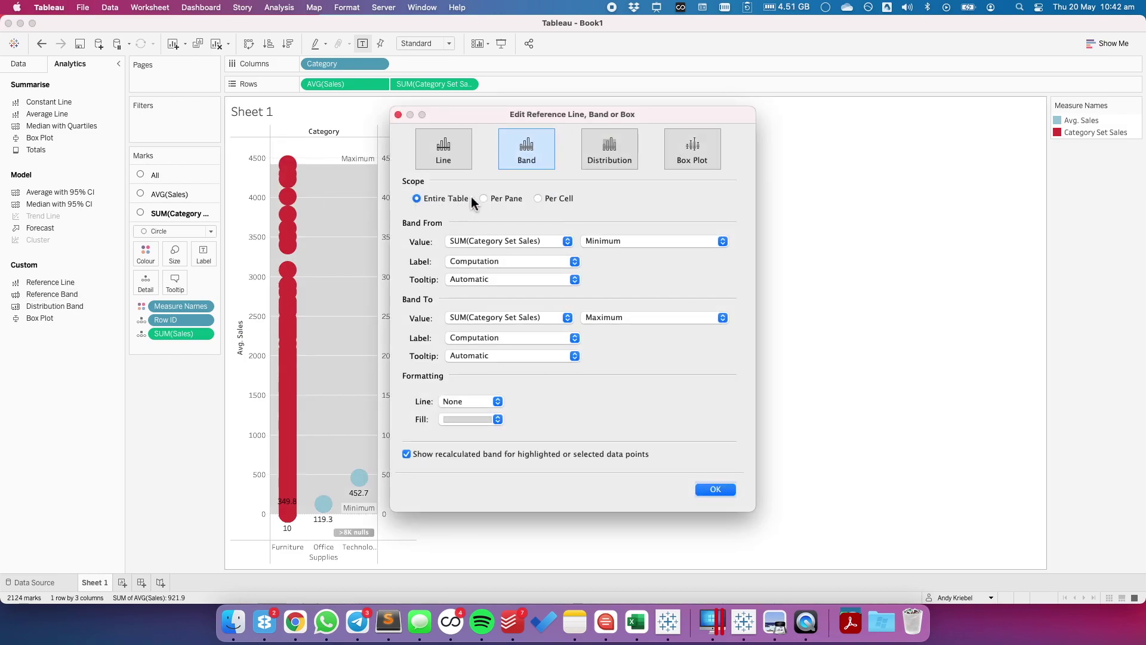
pyautogui.click(550, 203)
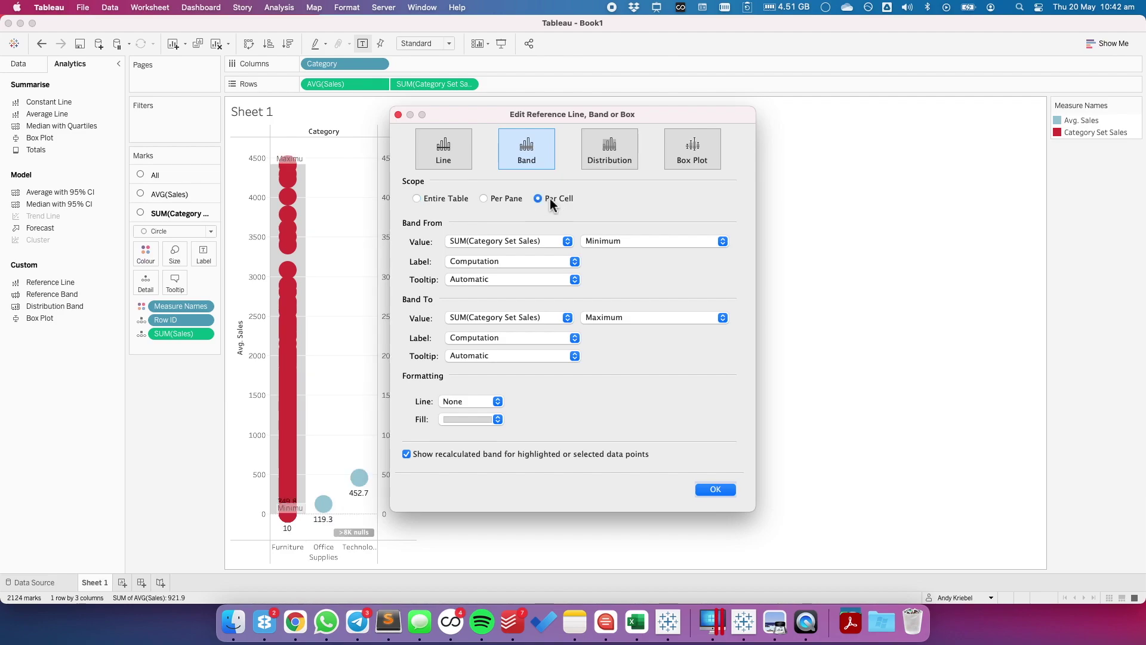
pyautogui.click(503, 242)
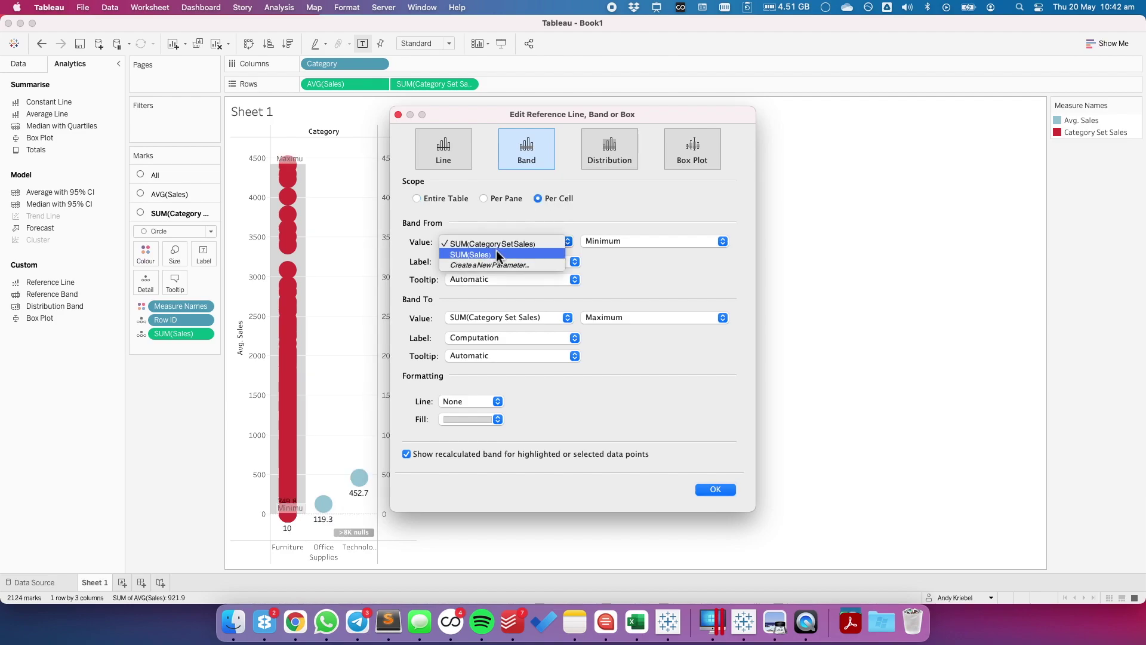
pyautogui.click(495, 255)
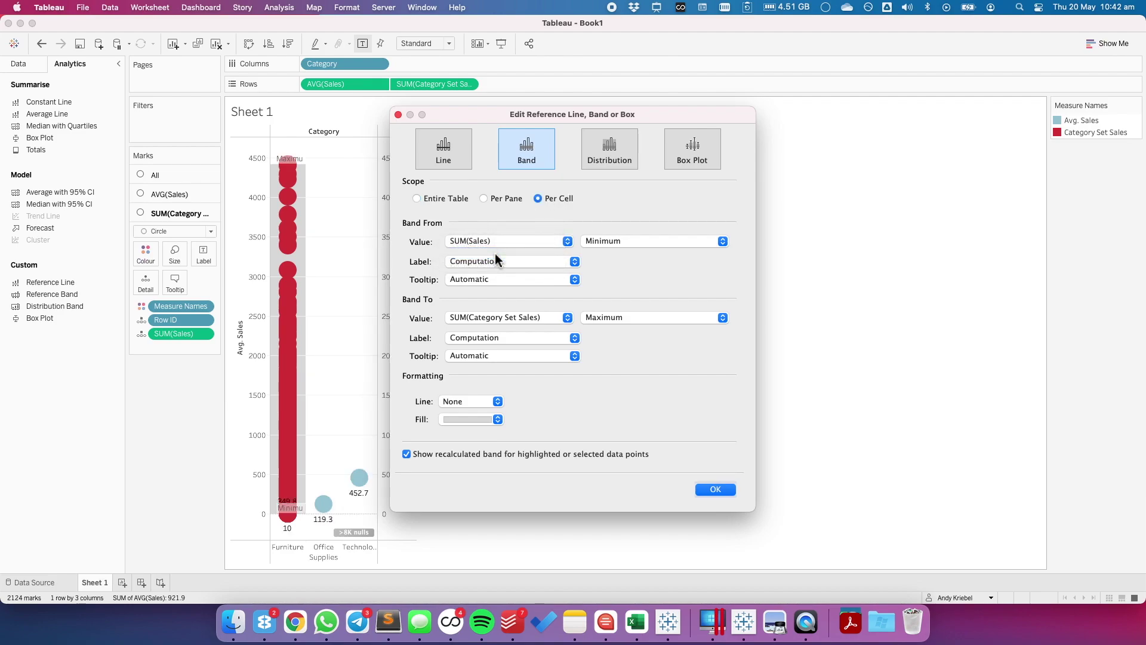
pyautogui.click(484, 316)
pyautogui.click(485, 332)
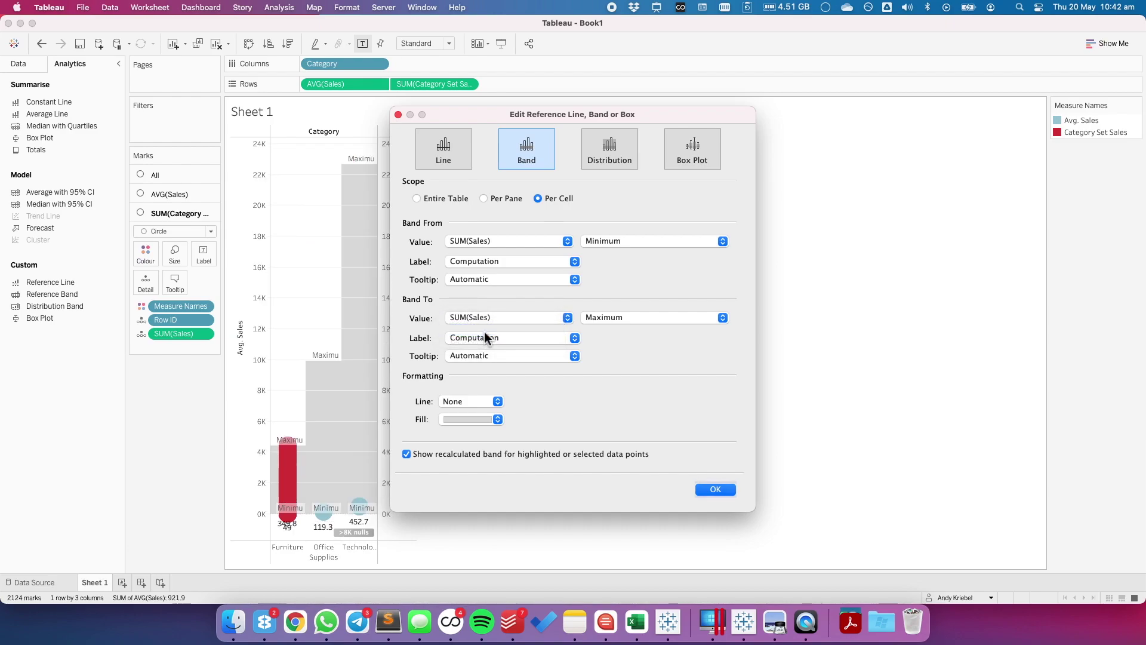
# Set the band's start and end labels and tooltips to None.
pyautogui.click(470, 262)
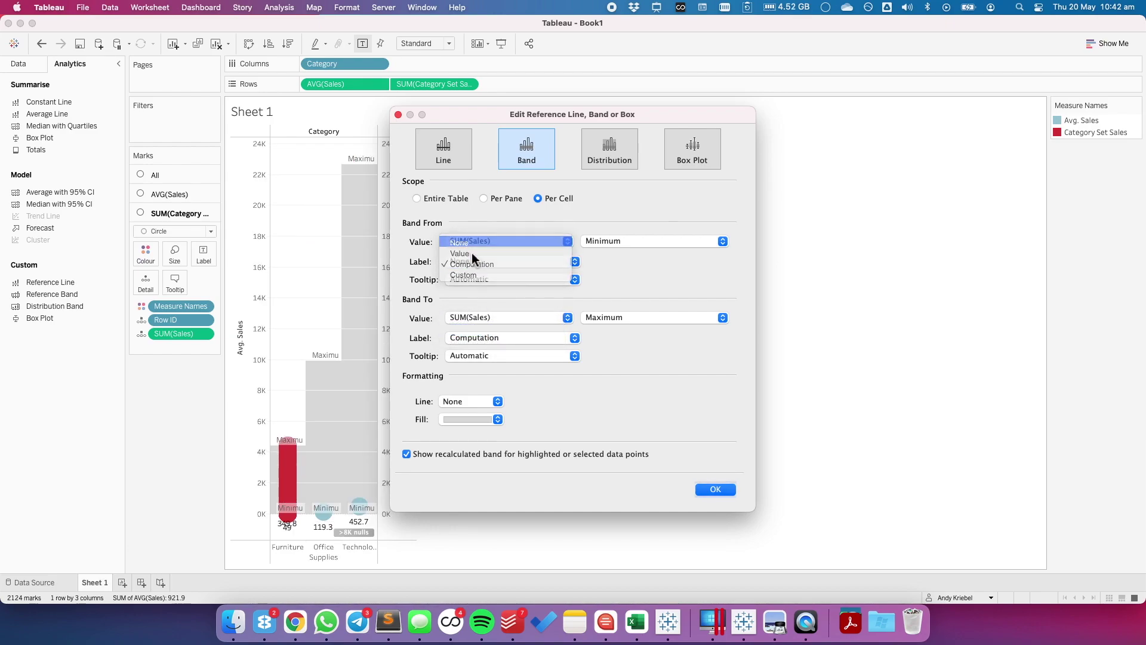
pyautogui.click(470, 242)
pyautogui.click(471, 279)
pyautogui.click(468, 267)
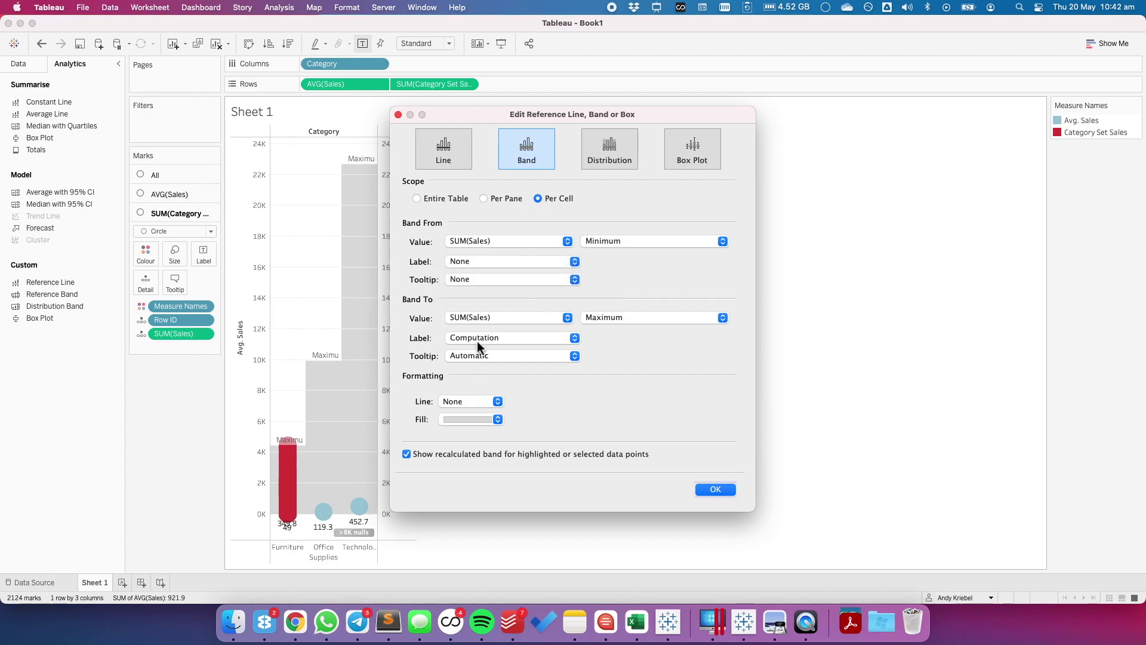
pyautogui.click(478, 338)
pyautogui.click(473, 319)
pyautogui.click(474, 356)
pyautogui.click(473, 343)
# Edge the bands with solid black lines, fill them light grey, and confirm.
pyautogui.click(464, 401)
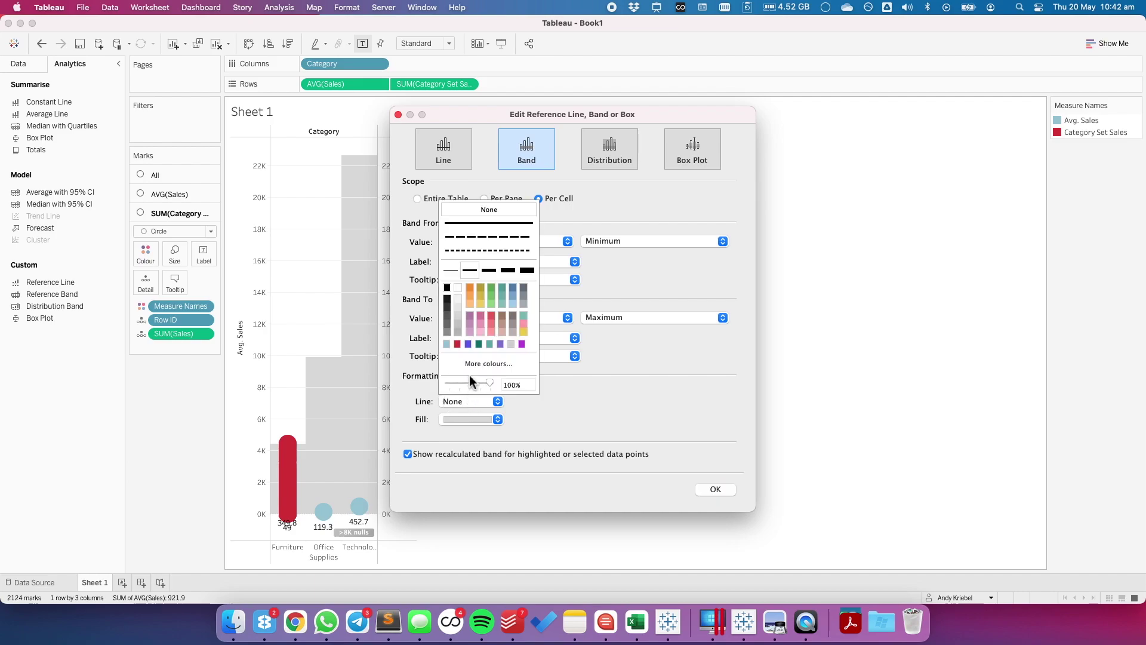
pyautogui.click(489, 270)
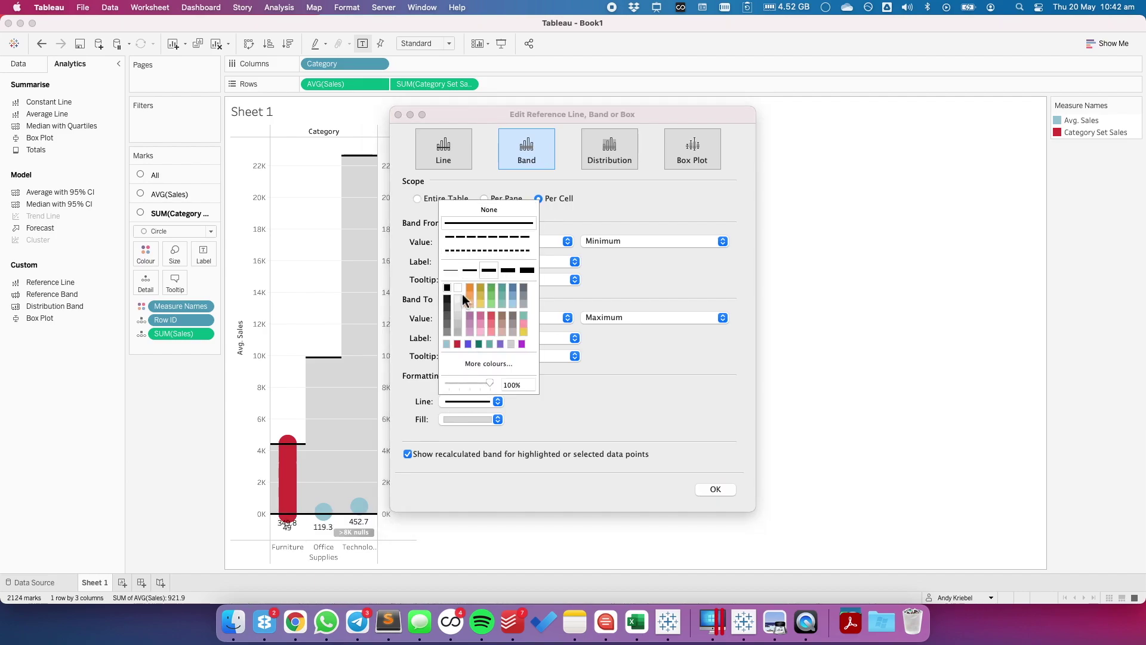
pyautogui.click(472, 419)
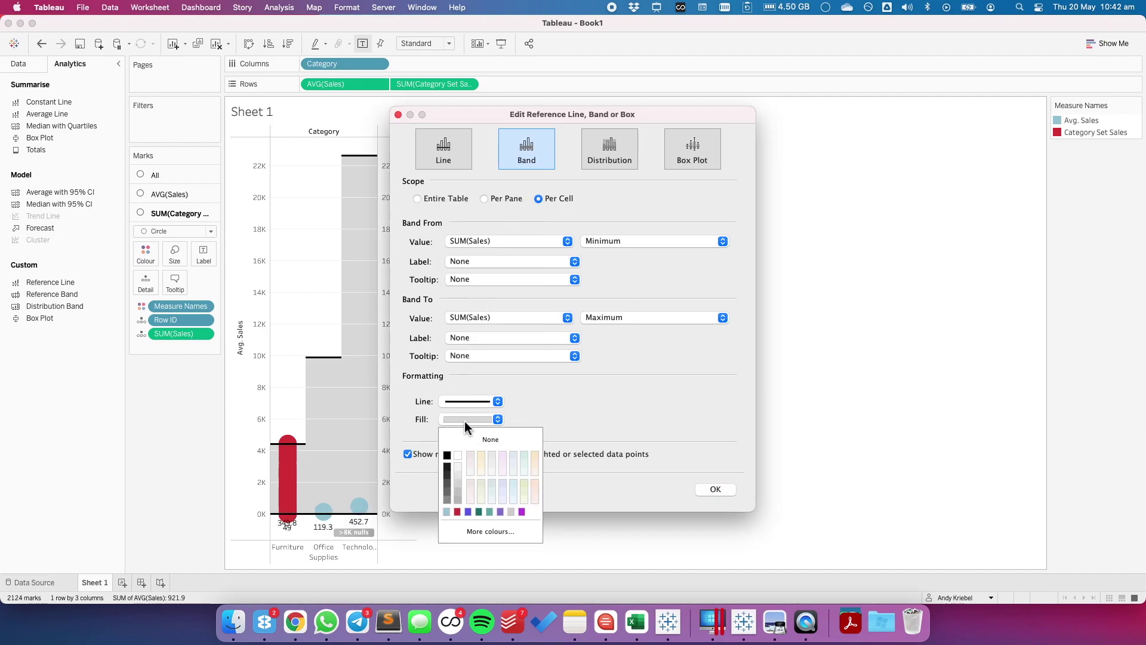
pyautogui.click(460, 468)
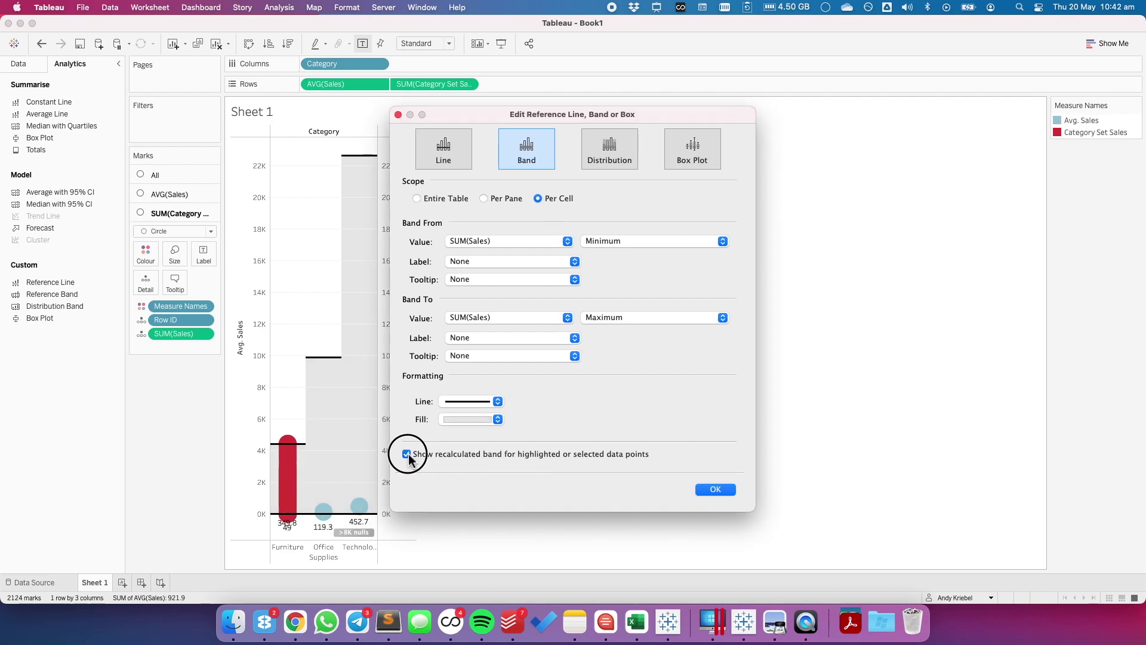
pyautogui.click(723, 490)
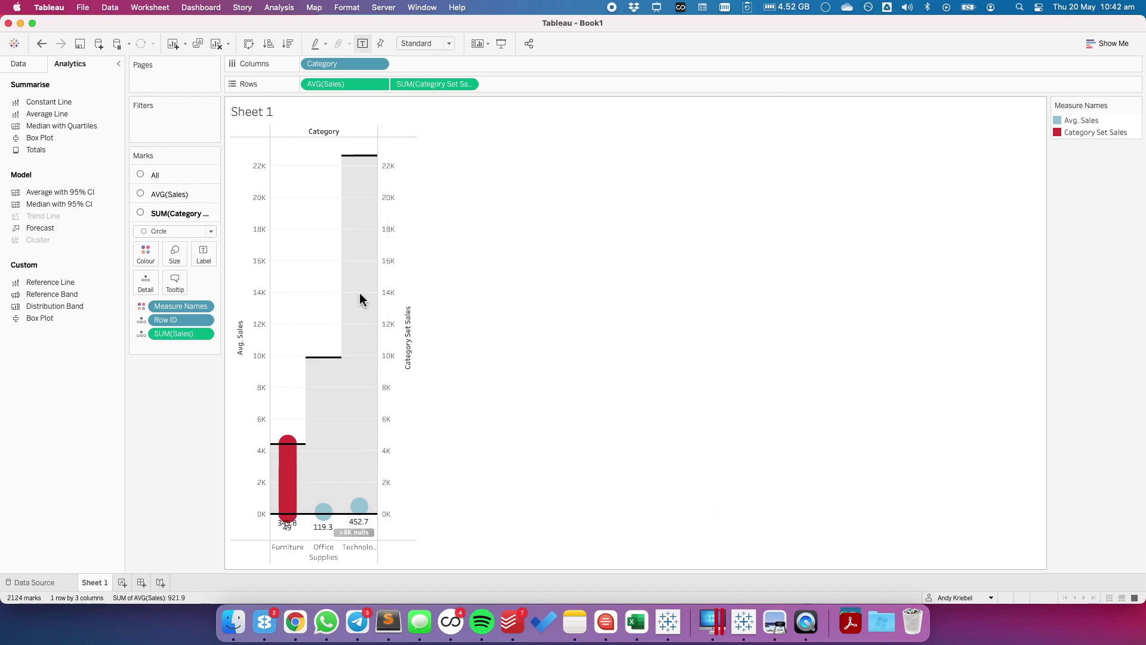
# Turn off Show Header on the right-hand Category Set Sales axis.
pyautogui.click(289, 285)
pyautogui.rightClick(401, 284)
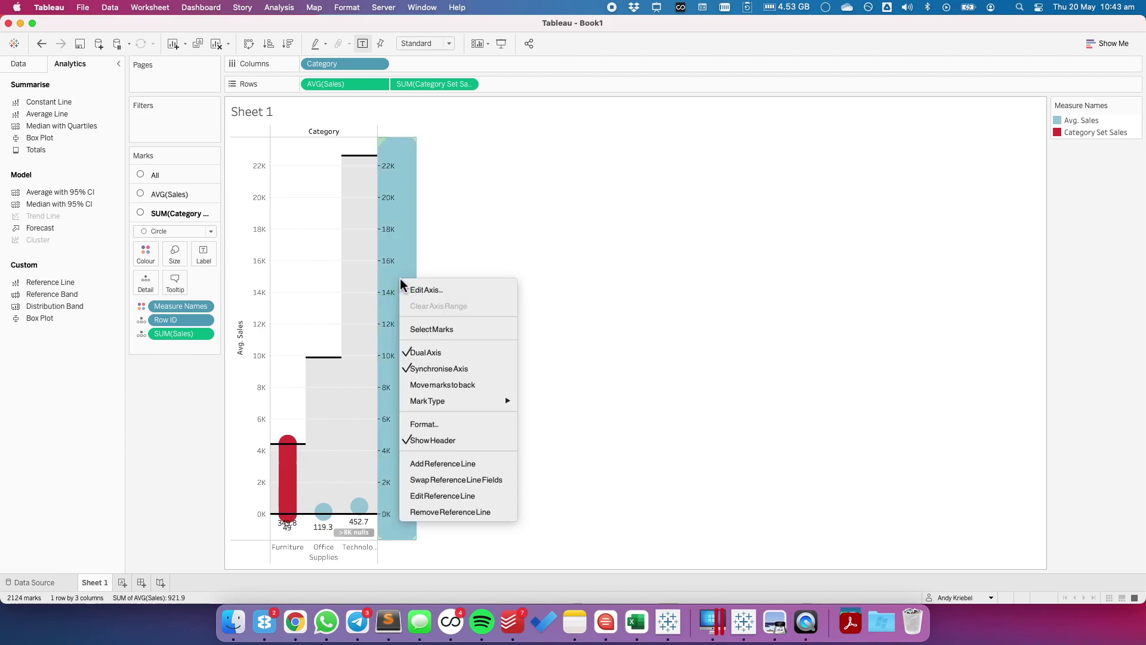
pyautogui.click(434, 440)
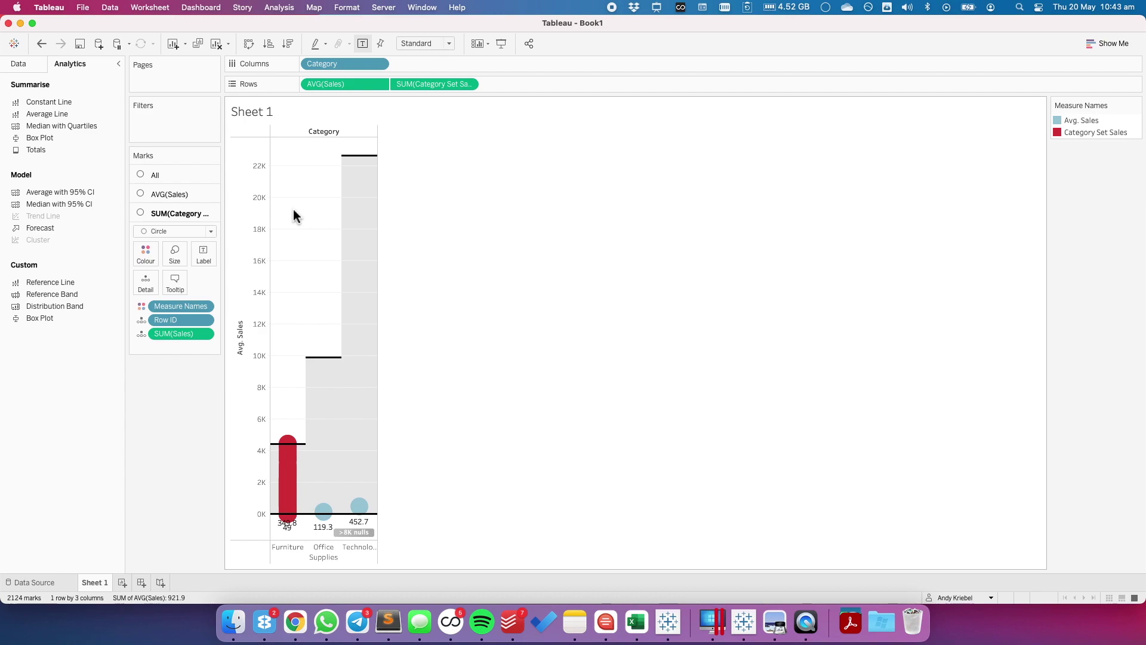
pyautogui.click(157, 7)
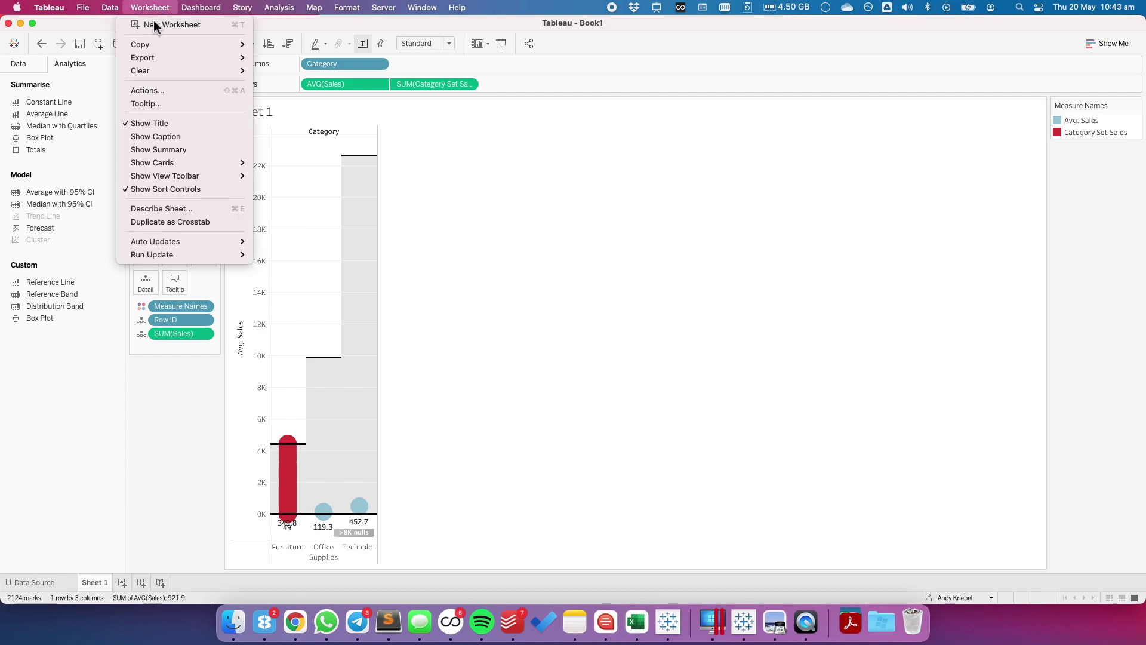
# Add a Change Set Values action 'Update Category Set' targeting Category Set, emptying it on clear.
pyautogui.click(156, 90)
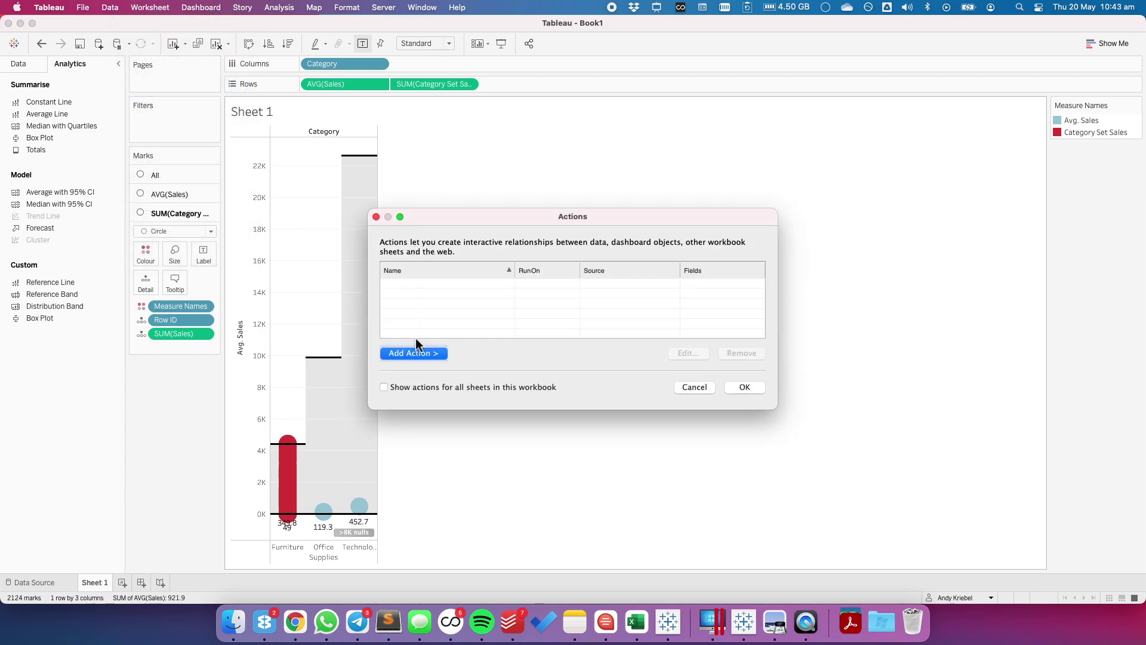
pyautogui.click(428, 353)
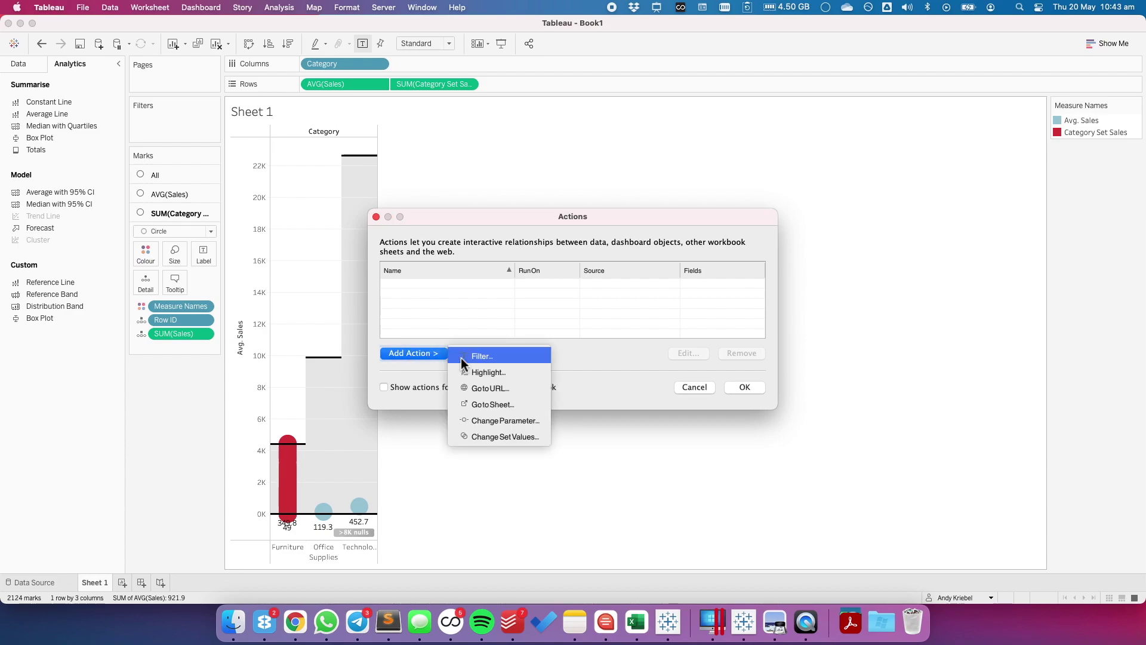
pyautogui.click(500, 436)
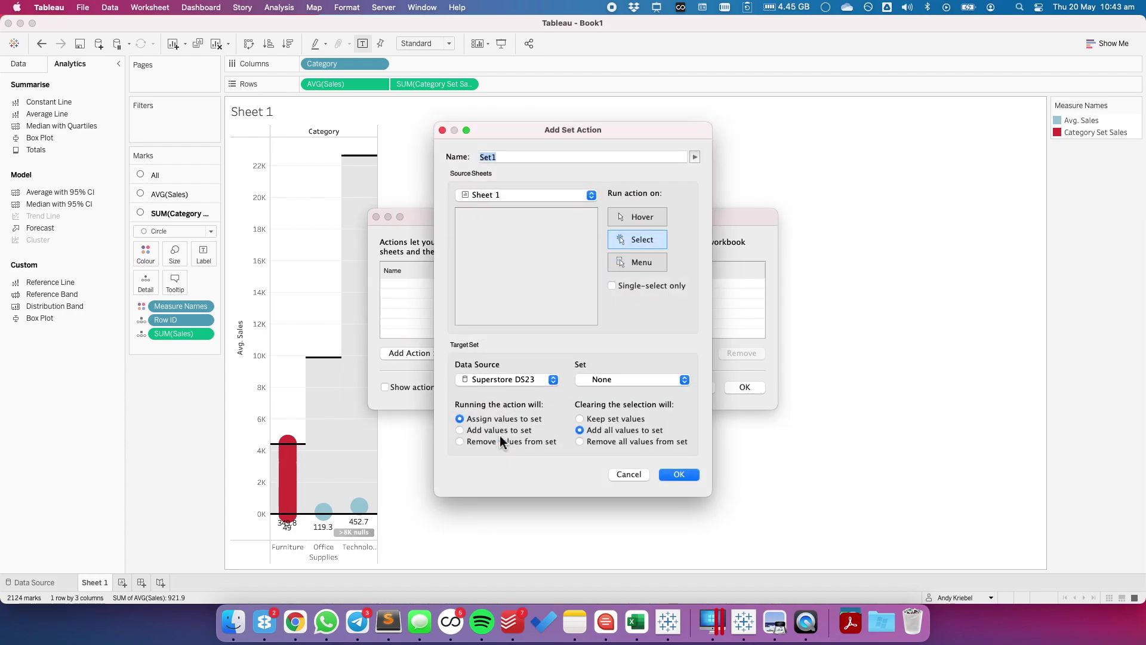
pyautogui.write('Update Category Set')
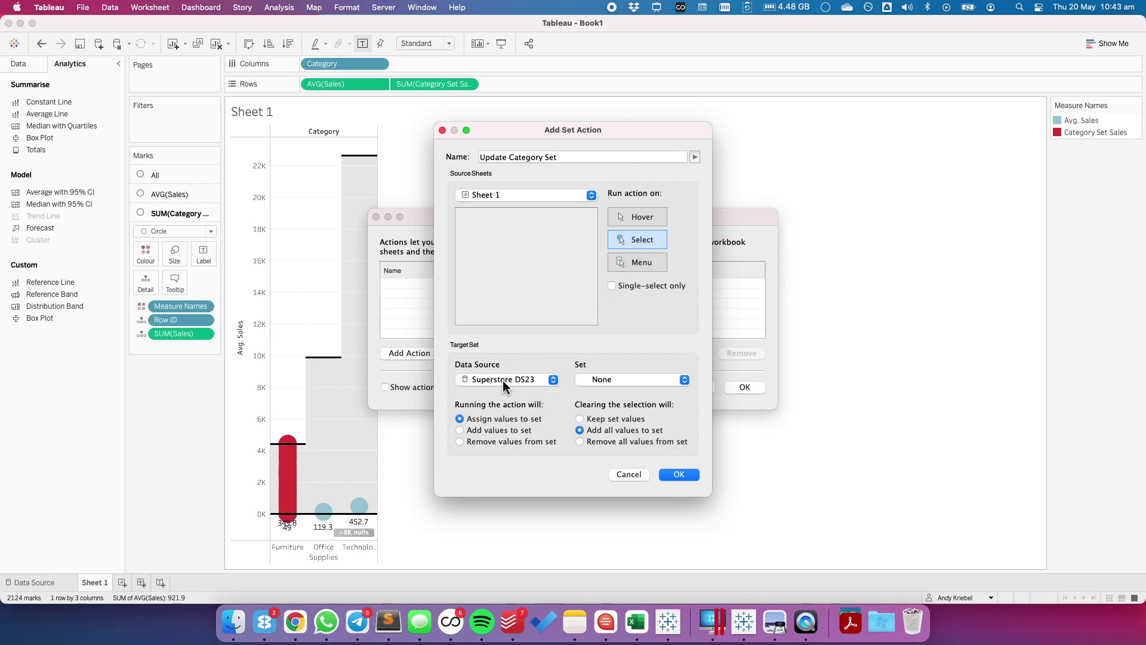
pyautogui.click(634, 382)
pyautogui.click(631, 395)
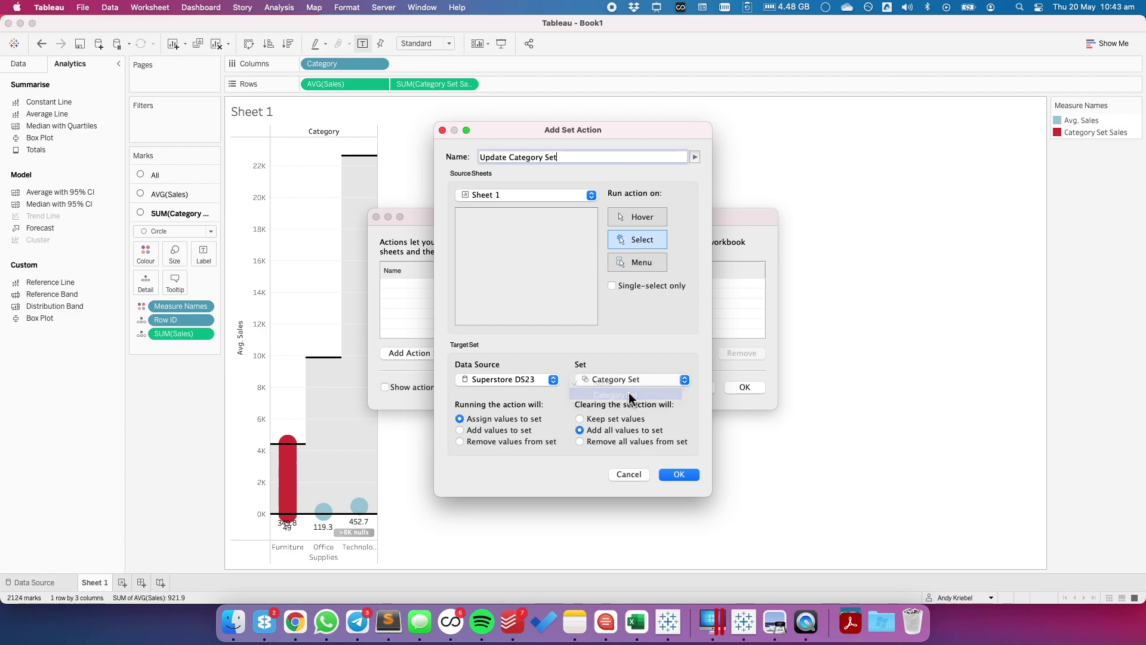
pyautogui.click(581, 443)
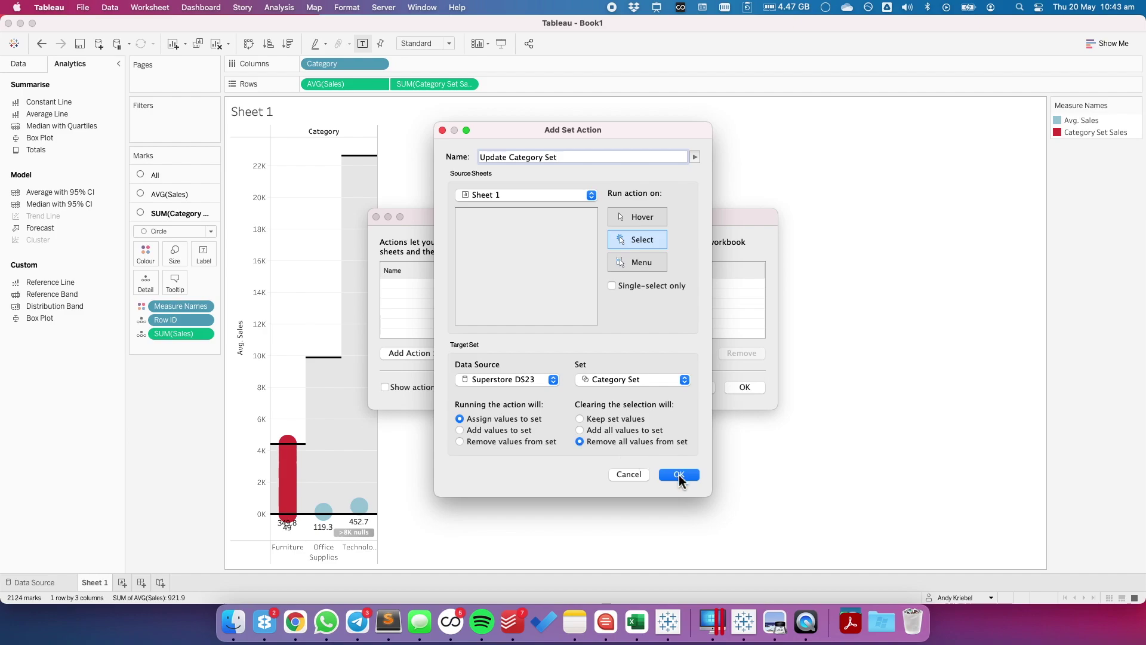
pyautogui.click(680, 475)
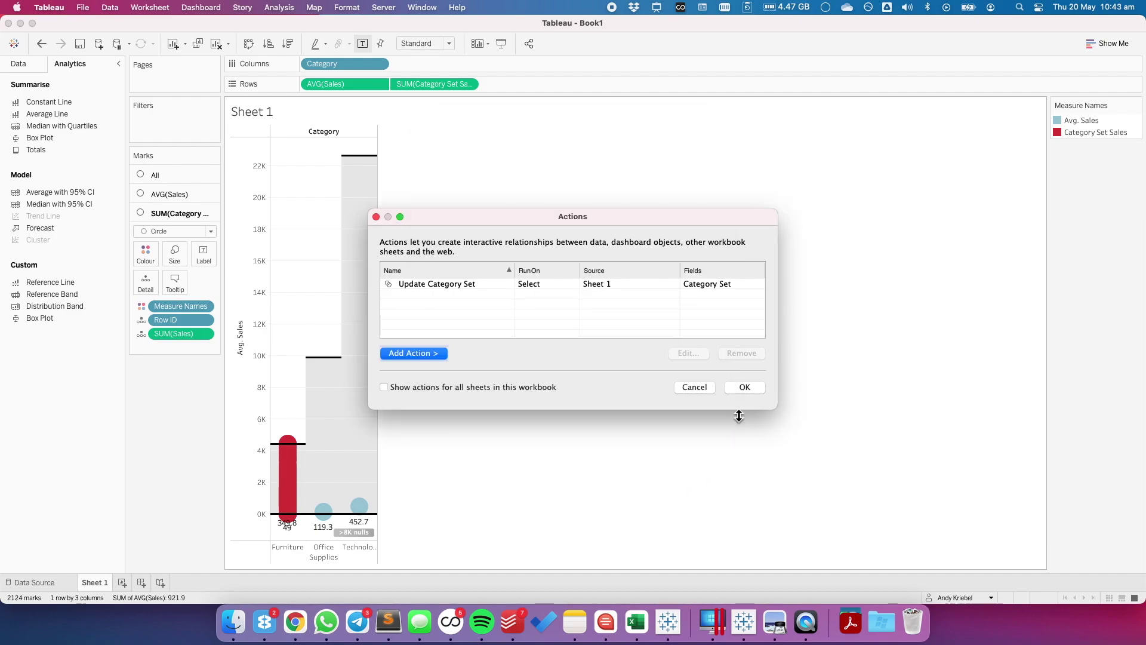
pyautogui.click(746, 388)
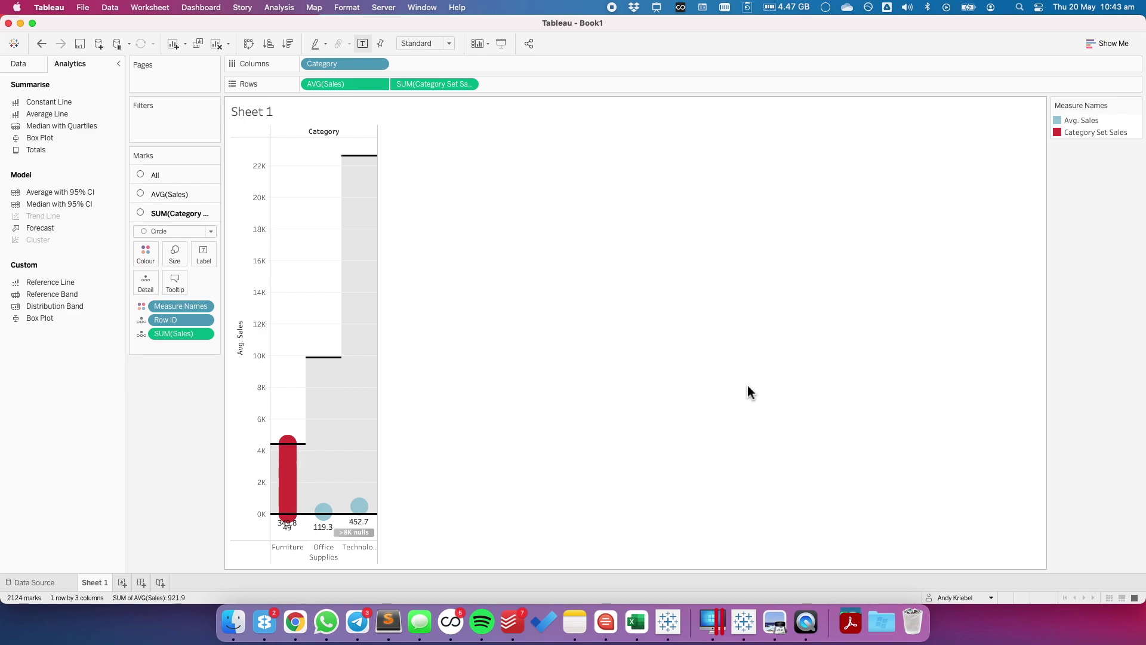
# Test the action on the Office Supplies and Furniture dots, then clear the selection.
pyautogui.moveTo(331, 519)
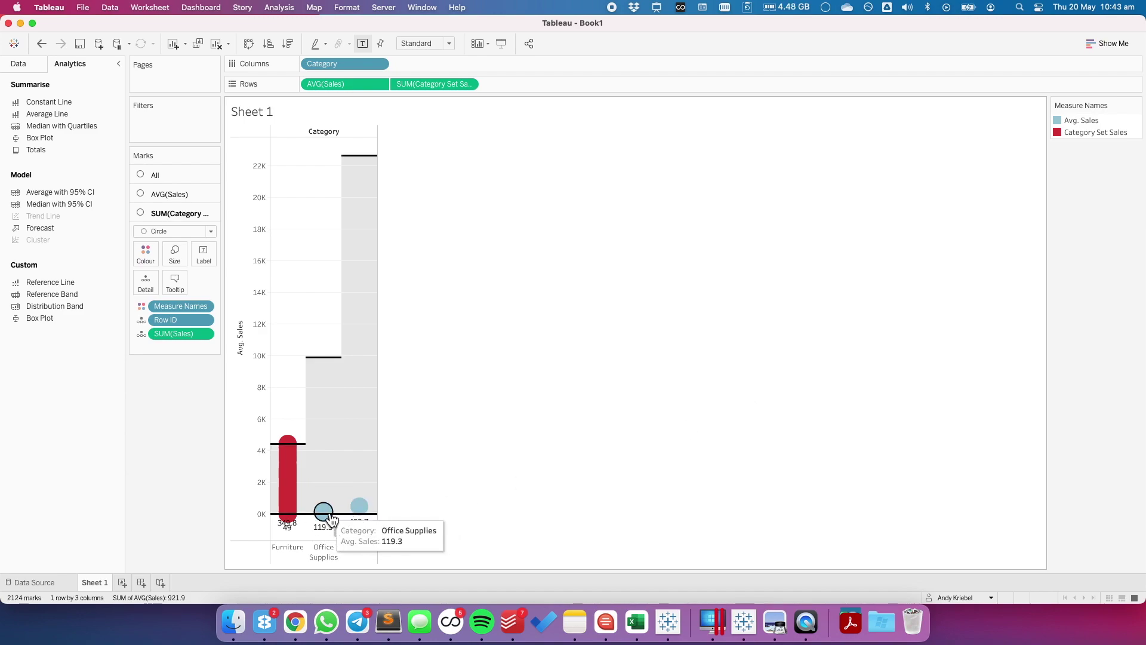
pyautogui.click(332, 518)
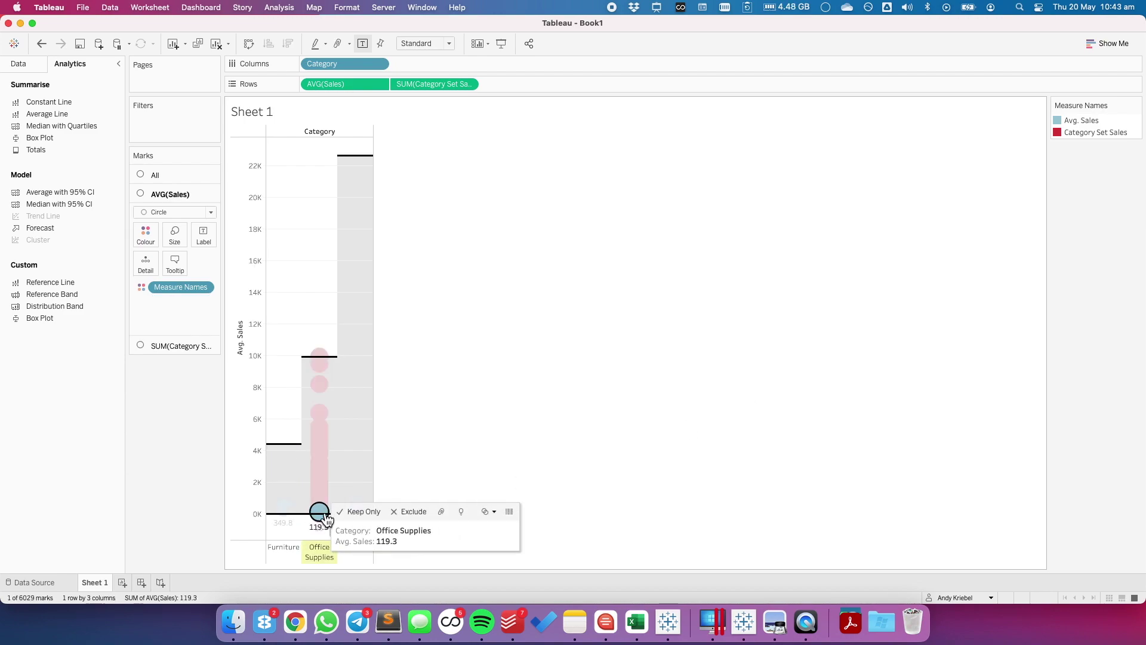
pyautogui.click(323, 517)
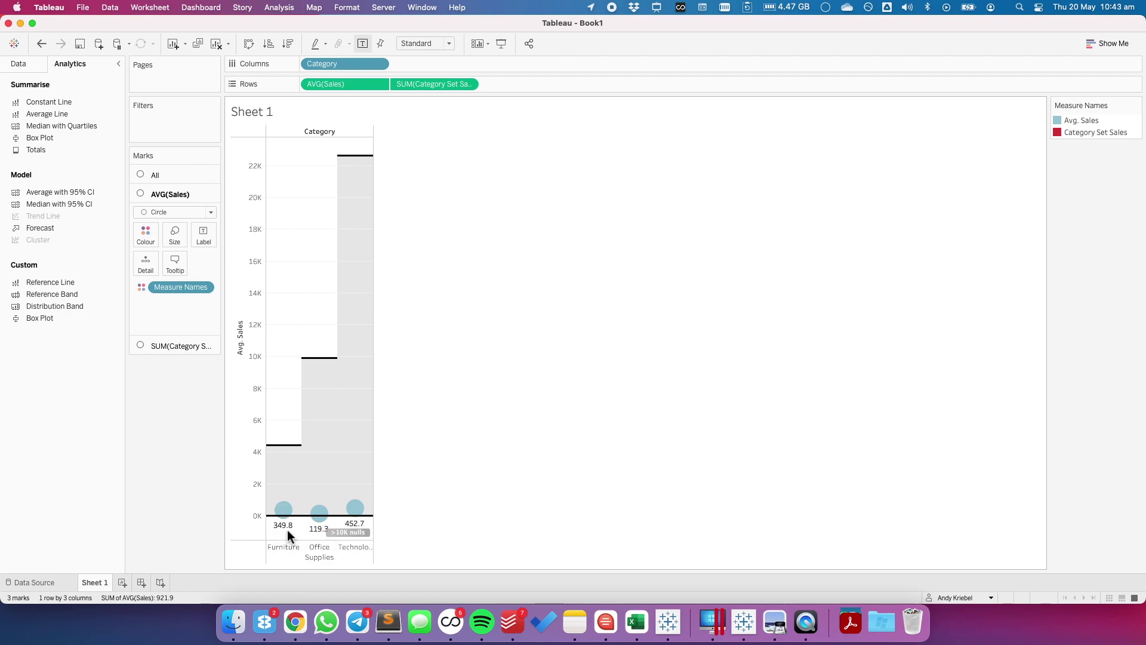
pyautogui.click(284, 512)
pyautogui.press('Escape')
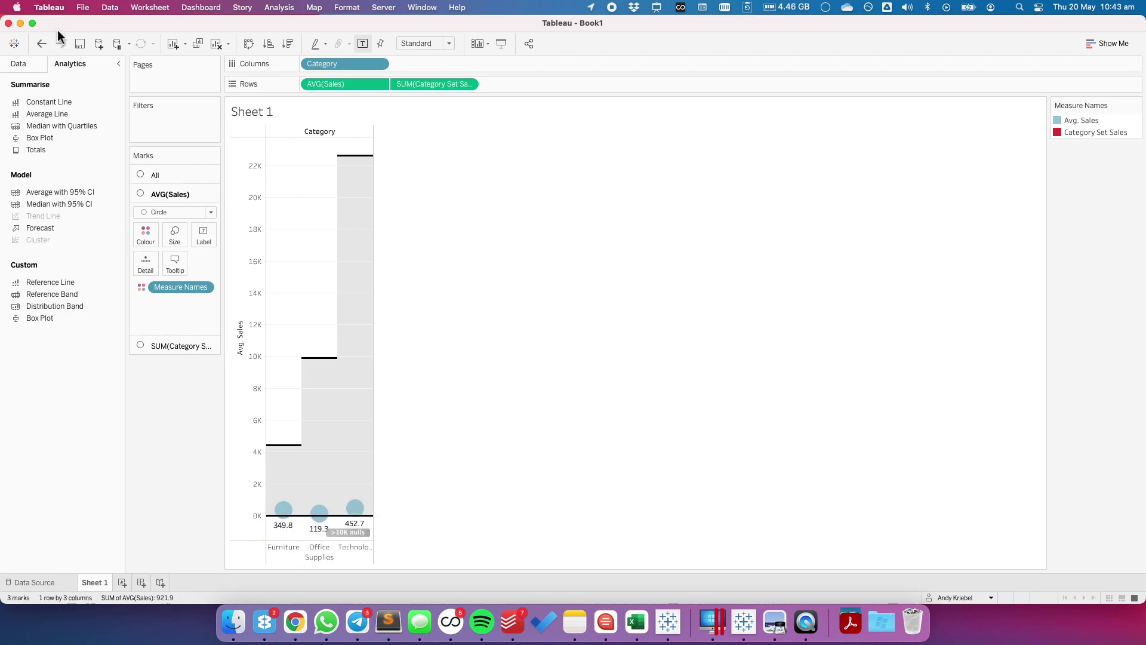
# Create a 'De-highlight' calculated field holding a constant string and add it to Detail on All marks.
pyautogui.click(21, 65)
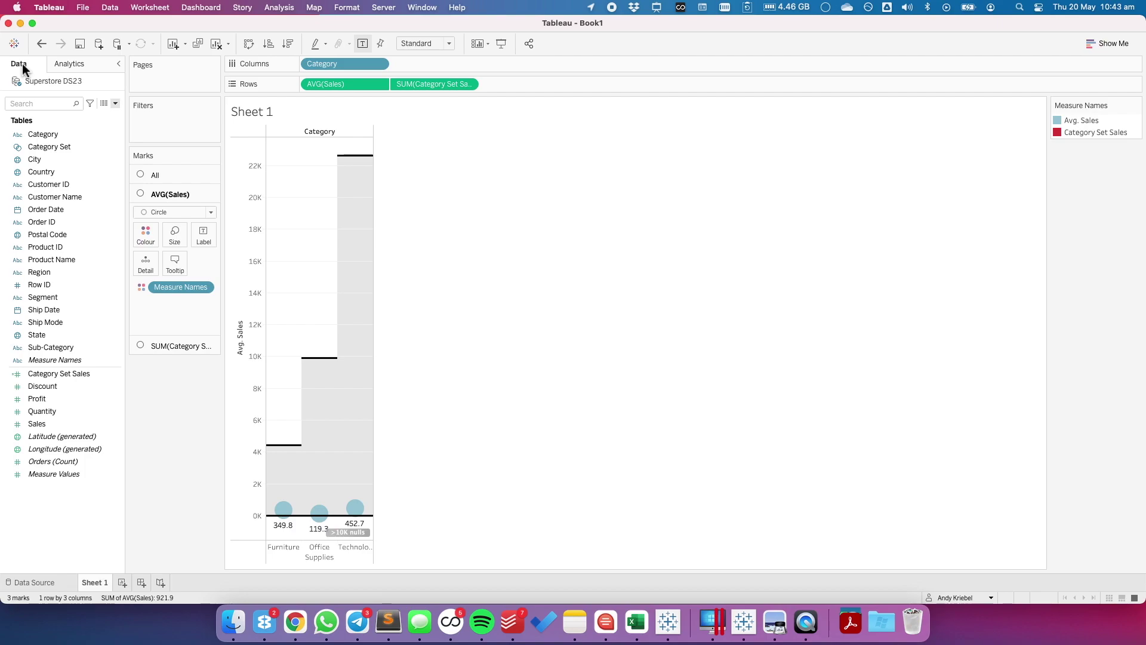
pyautogui.click(115, 103)
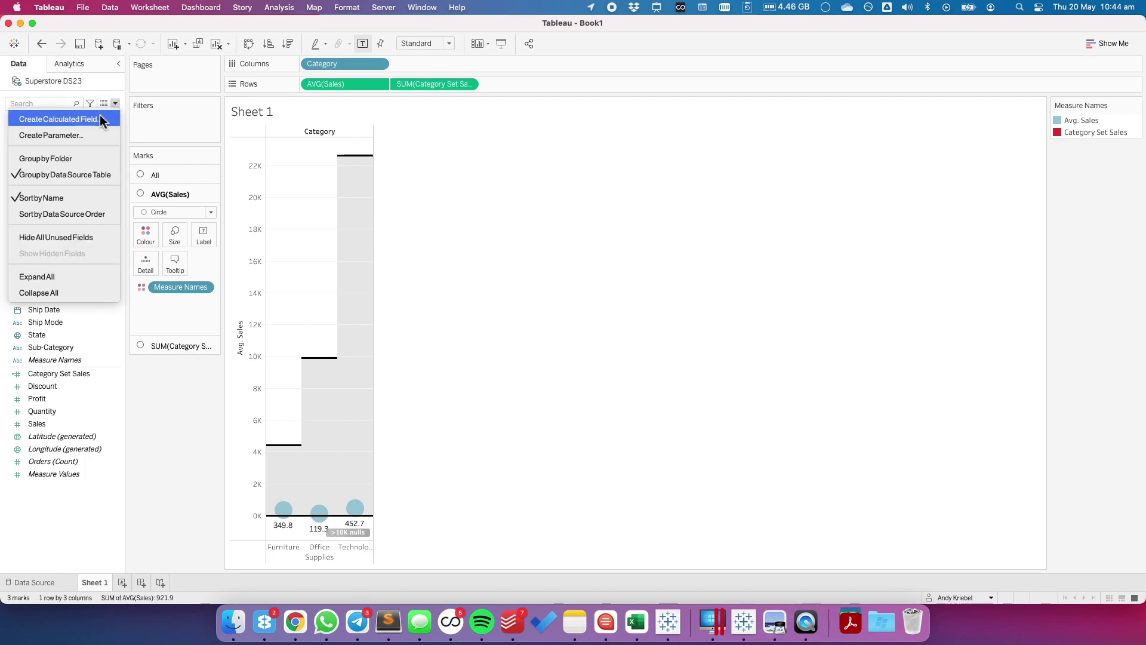
pyautogui.click(100, 119)
pyautogui.write('De')
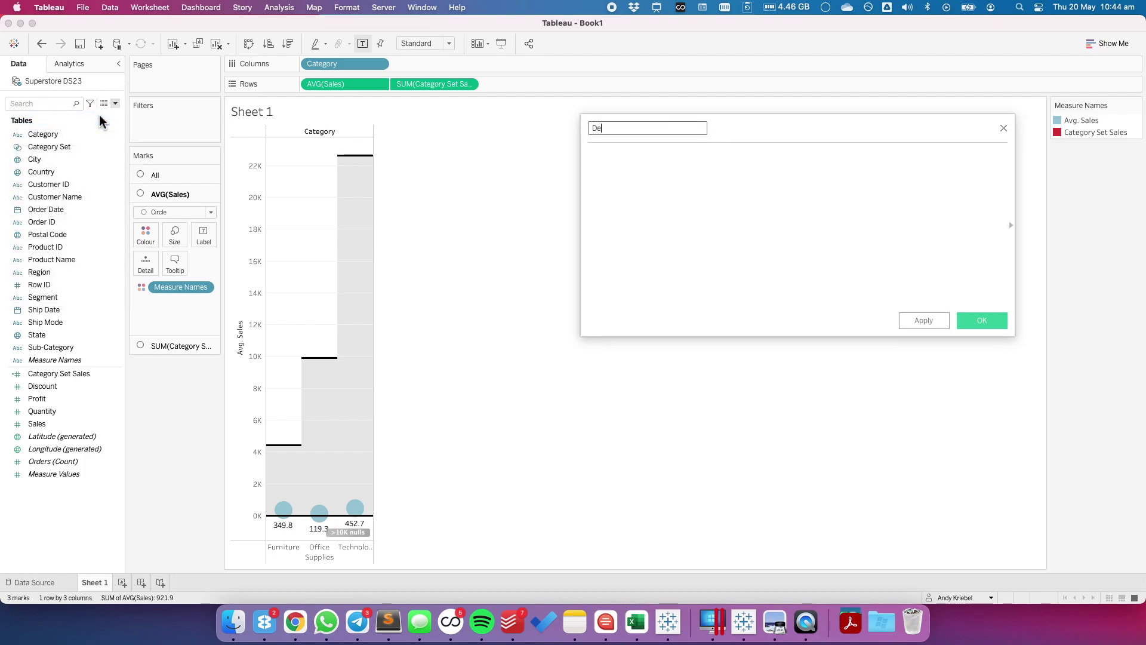
pyautogui.write('-highliht')
pyautogui.press('BackSpace')
pyautogui.press('Tab')
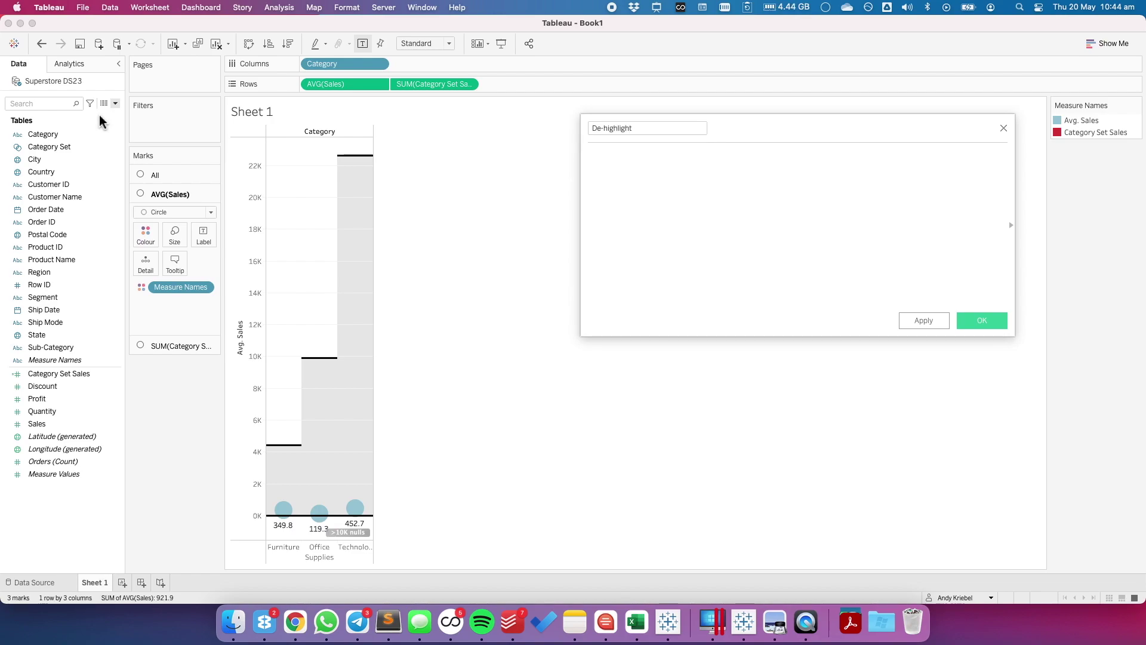
pyautogui.write('"Andy"')
pyautogui.click(990, 324)
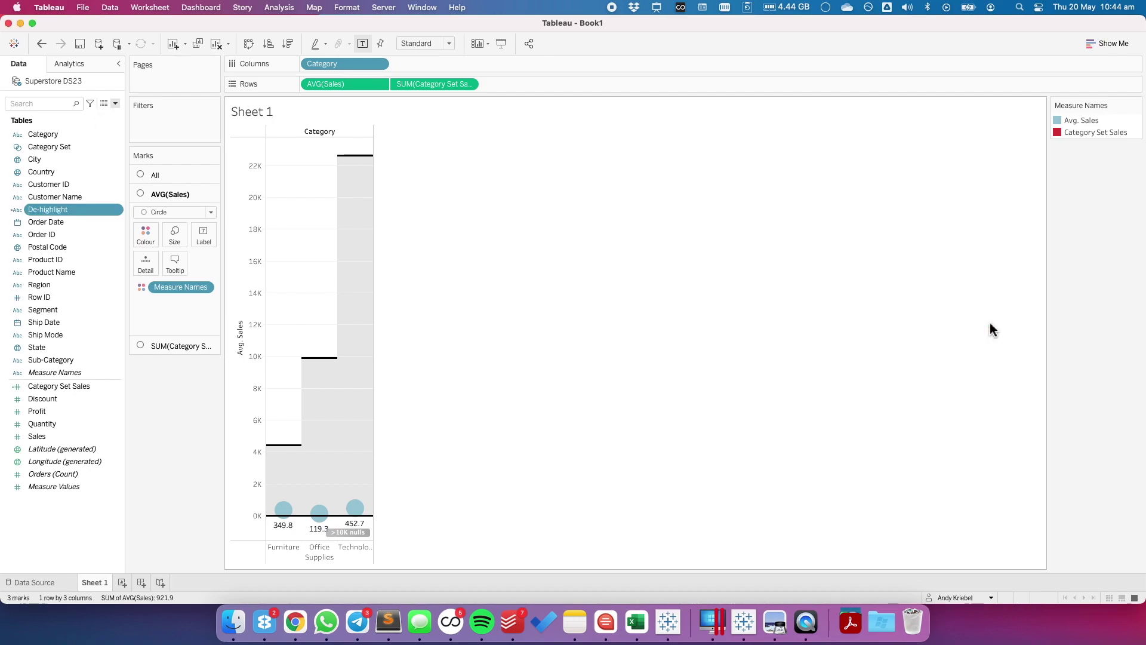
pyautogui.click(192, 177)
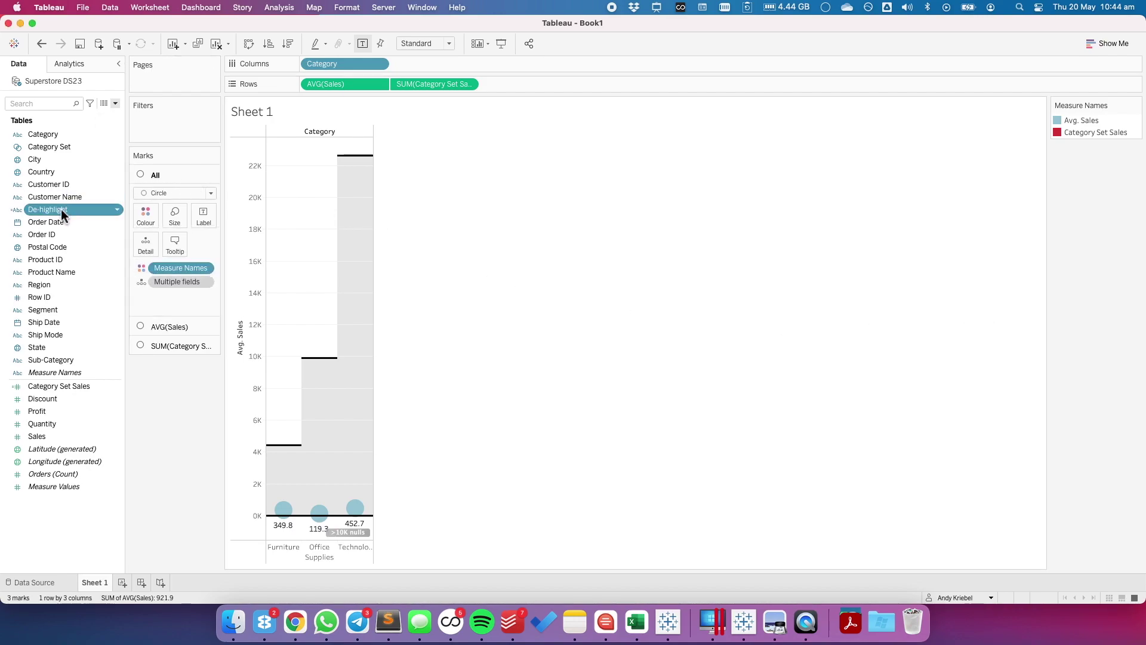
pyautogui.moveTo(61, 209); pyautogui.dragTo(143, 242)
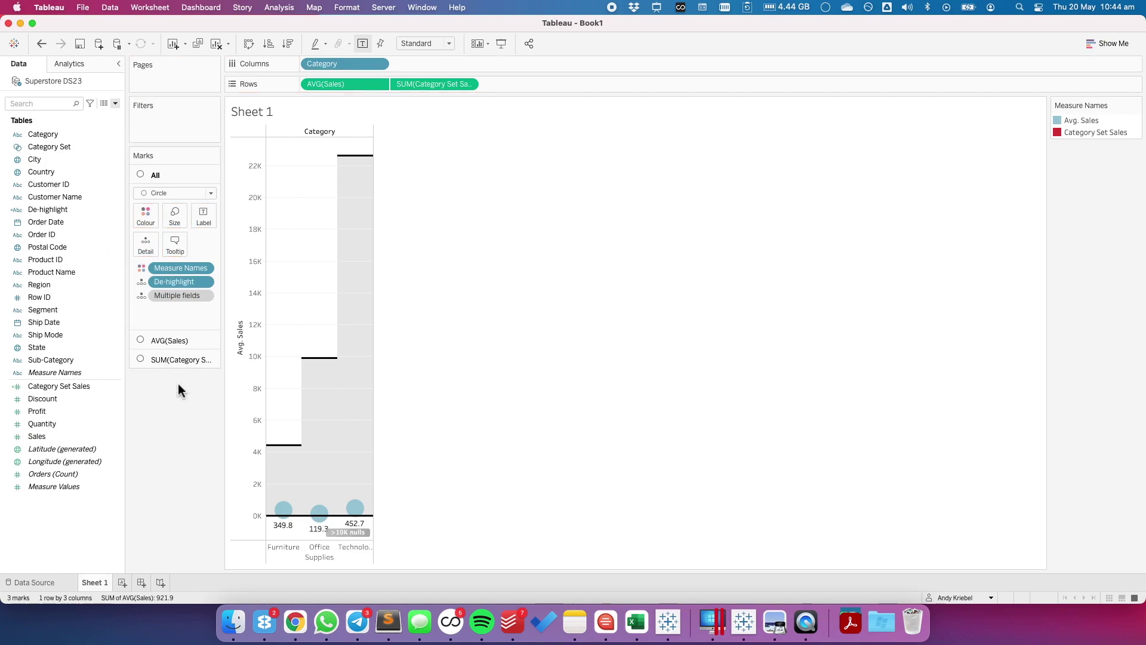
# Add a highlight action 'Remove Highlight' that highlights only on the De-highlight field.
pyautogui.click(160, 11)
pyautogui.click(157, 91)
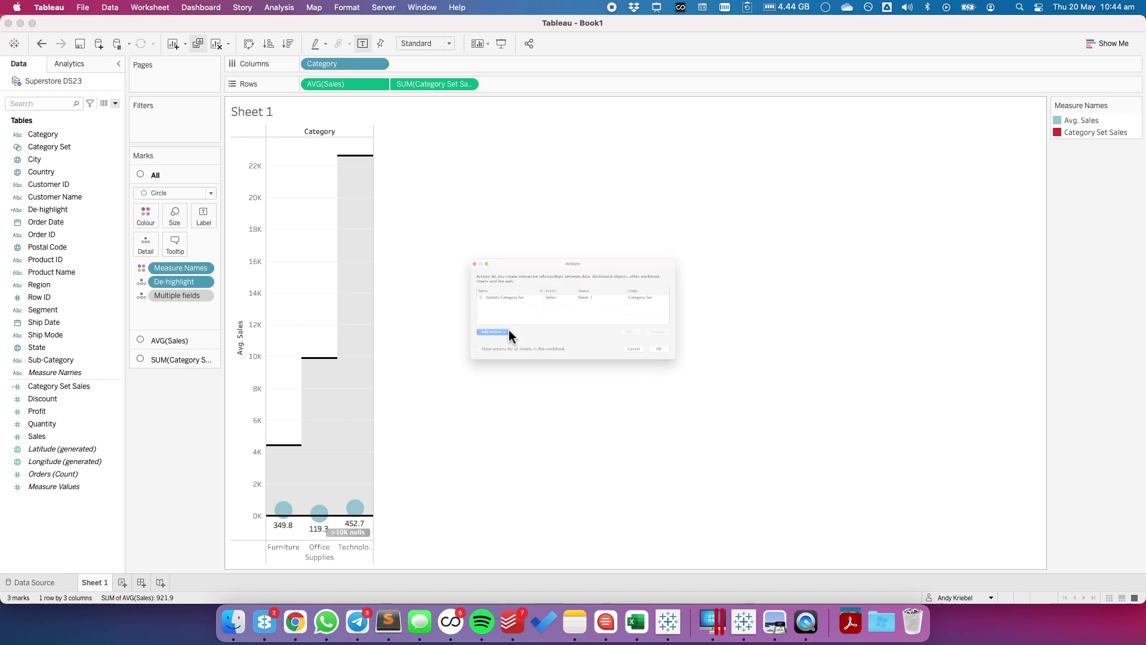
pyautogui.click(439, 353)
pyautogui.click(486, 373)
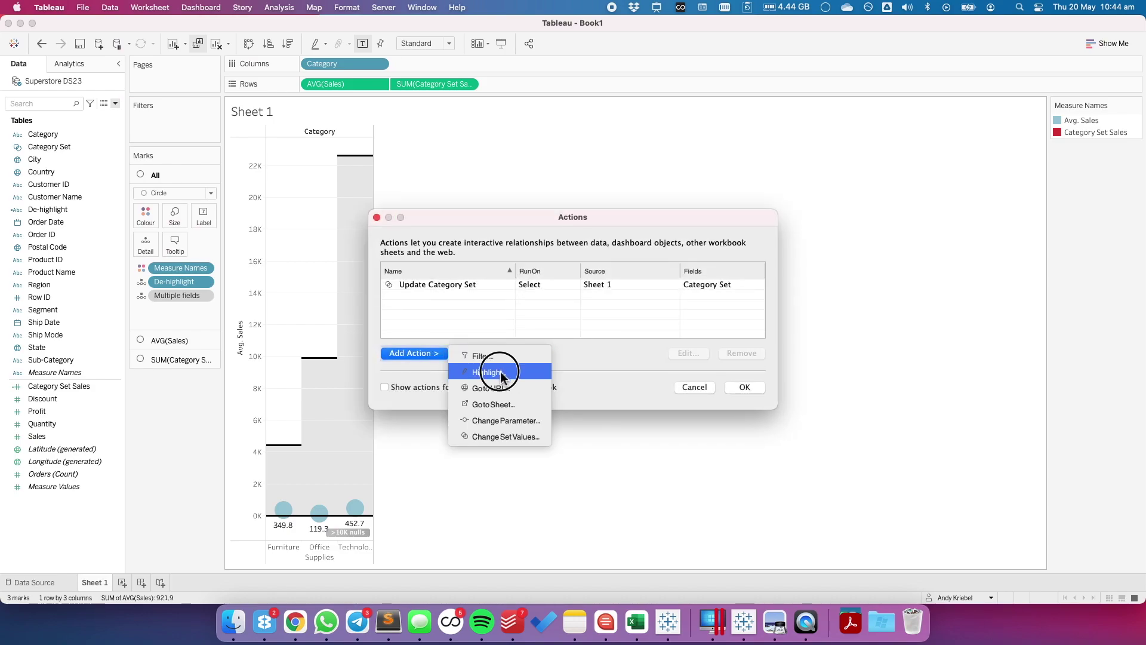
pyautogui.write('Remove Highlight')
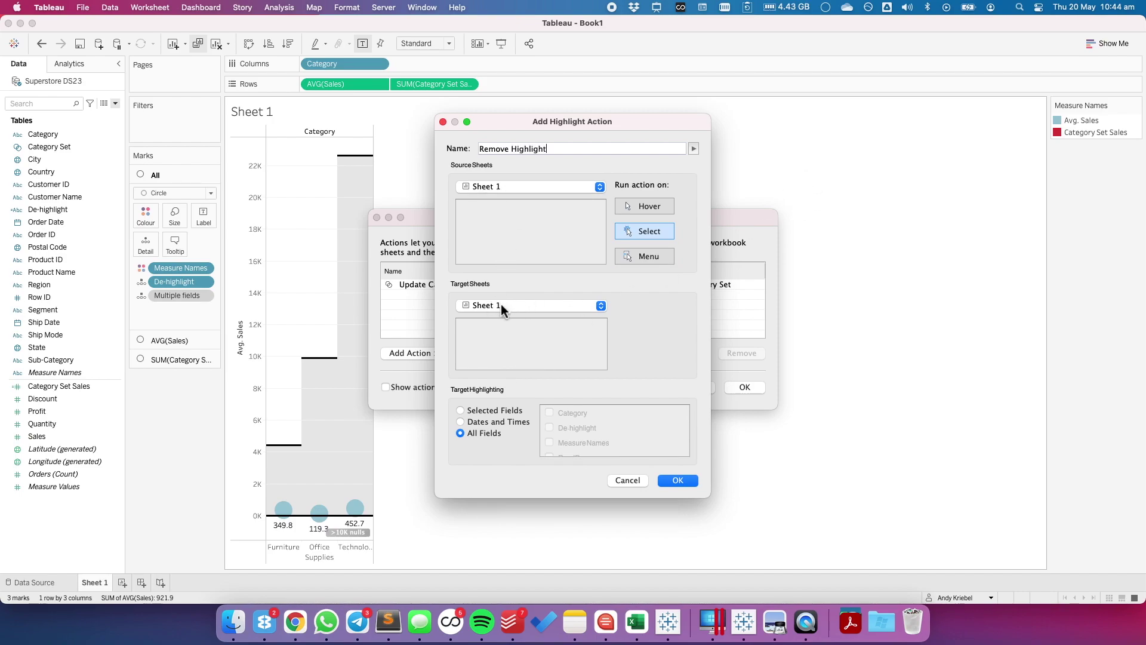
pyautogui.click(479, 411)
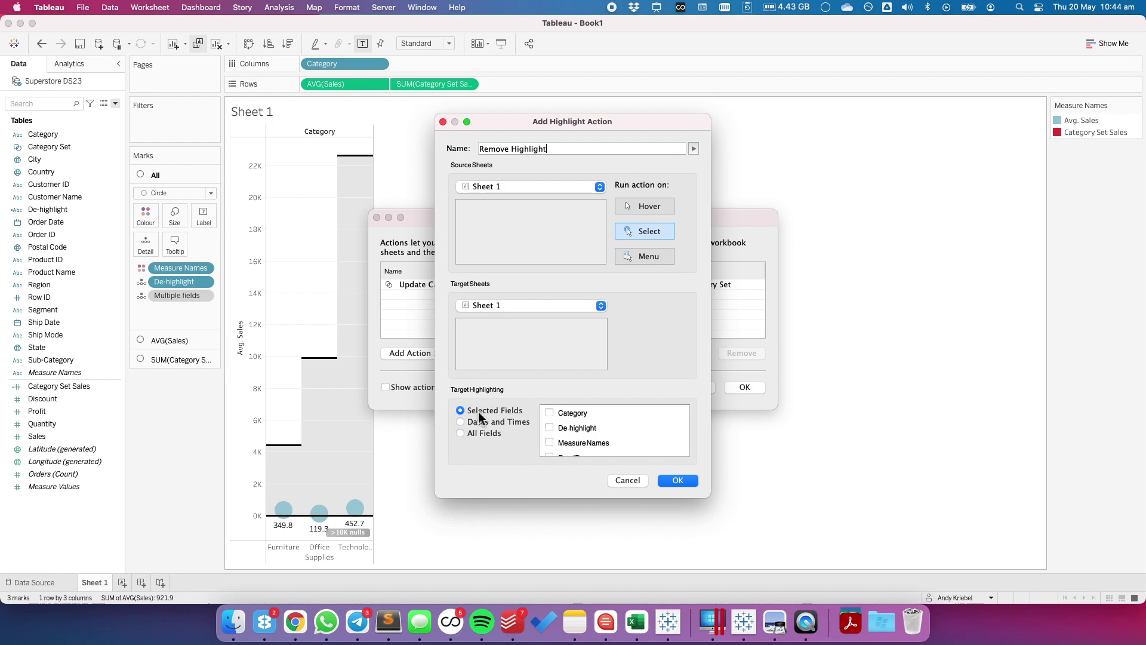
pyautogui.click(549, 428)
pyautogui.click(679, 481)
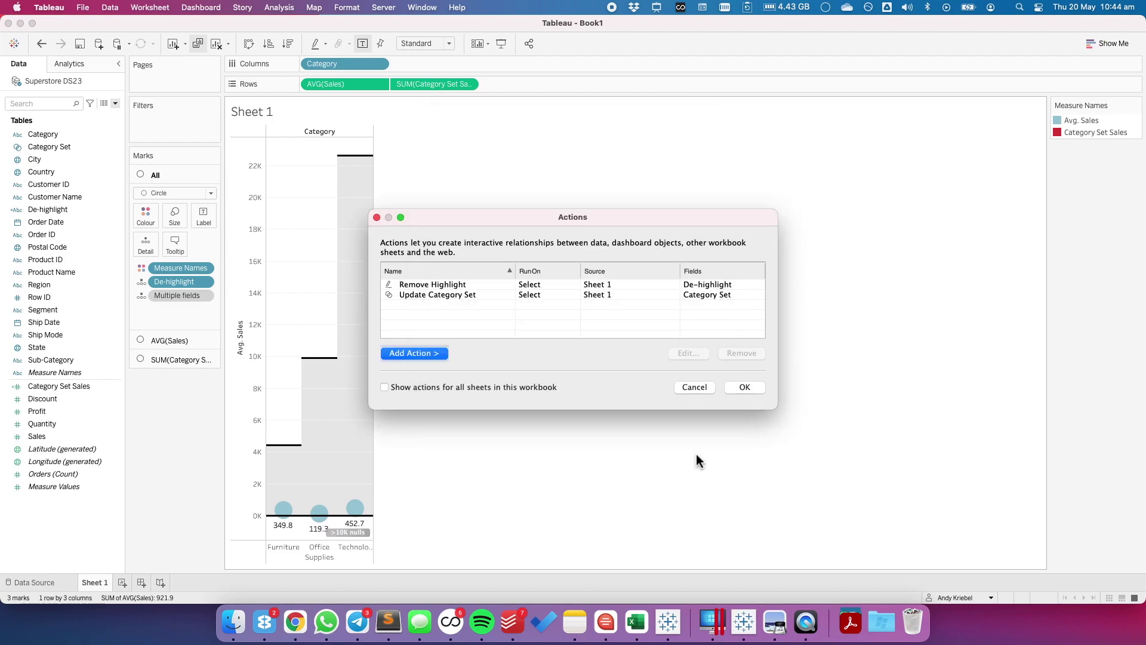
pyautogui.click(756, 387)
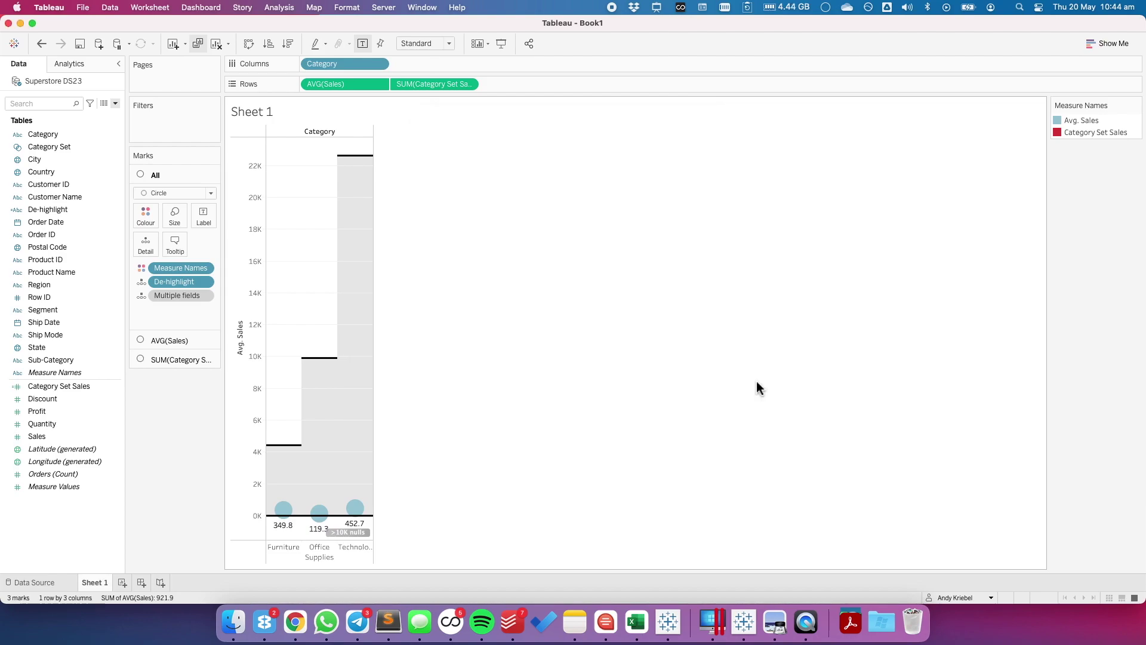
# Test and clear the Office Supplies dot, then hide the null-values indicator.
pyautogui.click(319, 512)
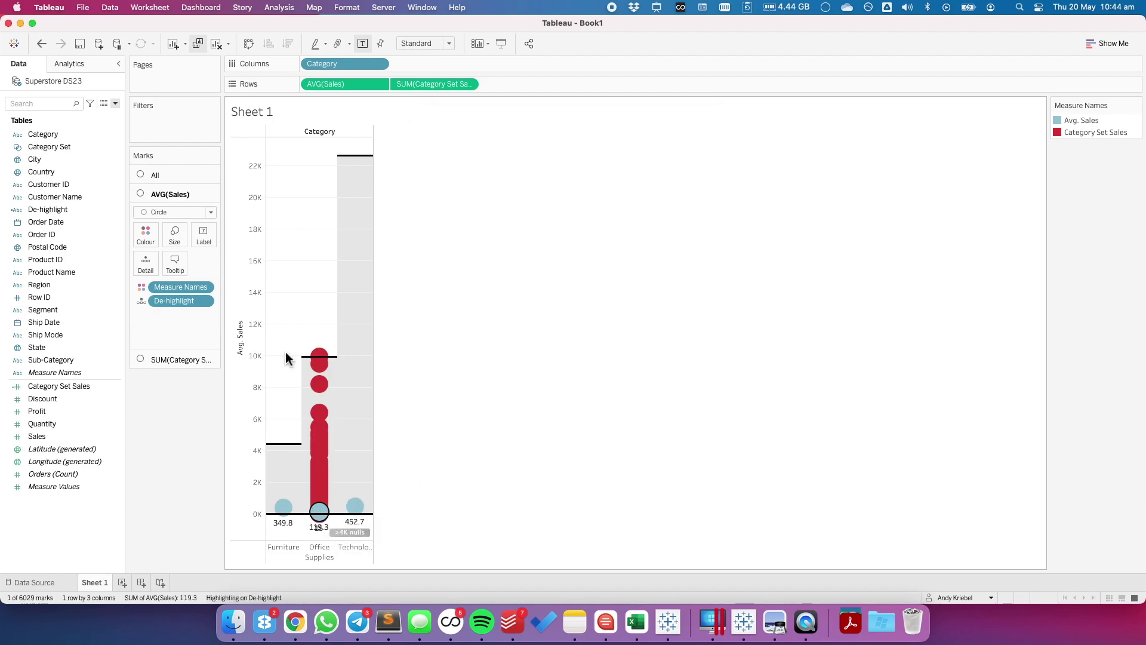
pyautogui.moveTo(317, 502)
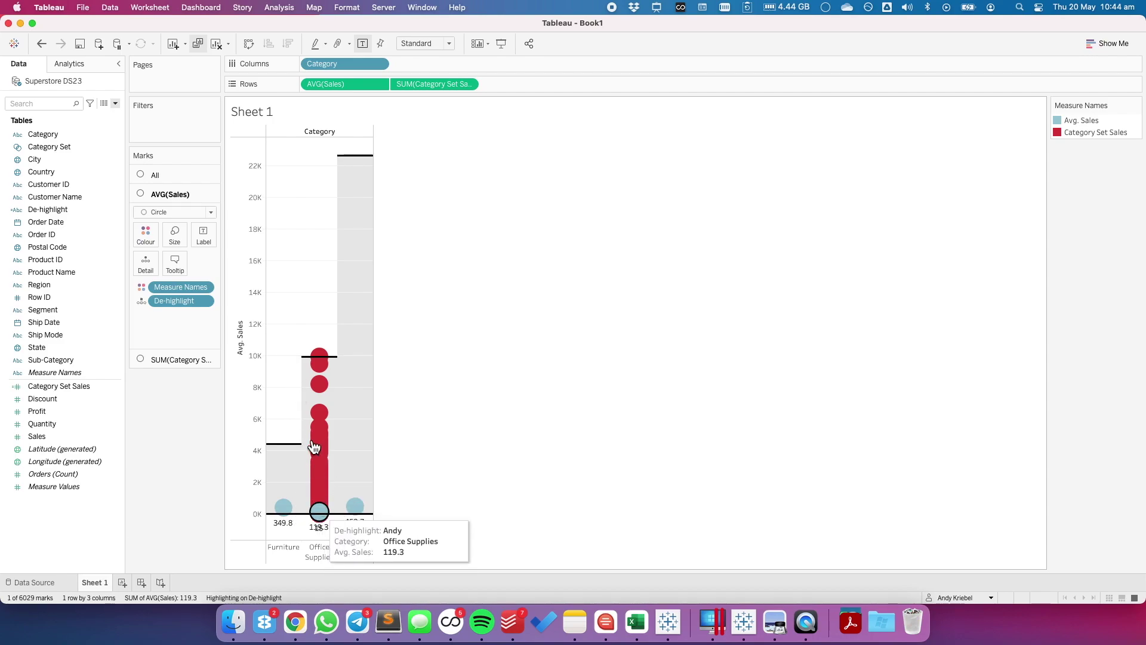
pyautogui.click(302, 297)
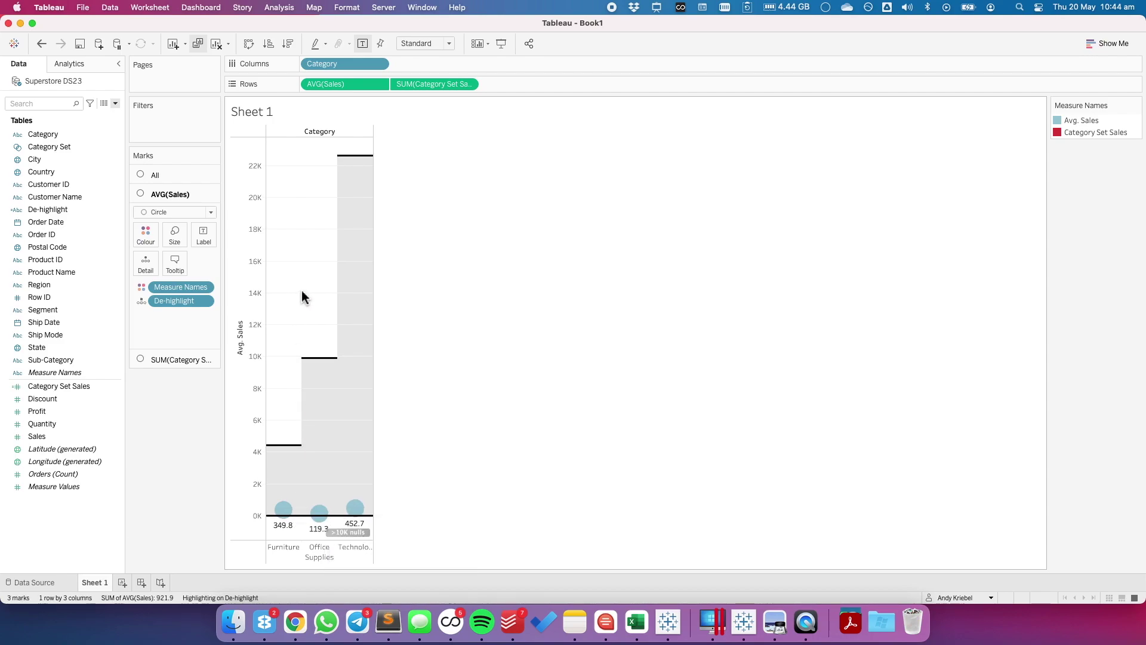
pyautogui.moveTo(346, 534)
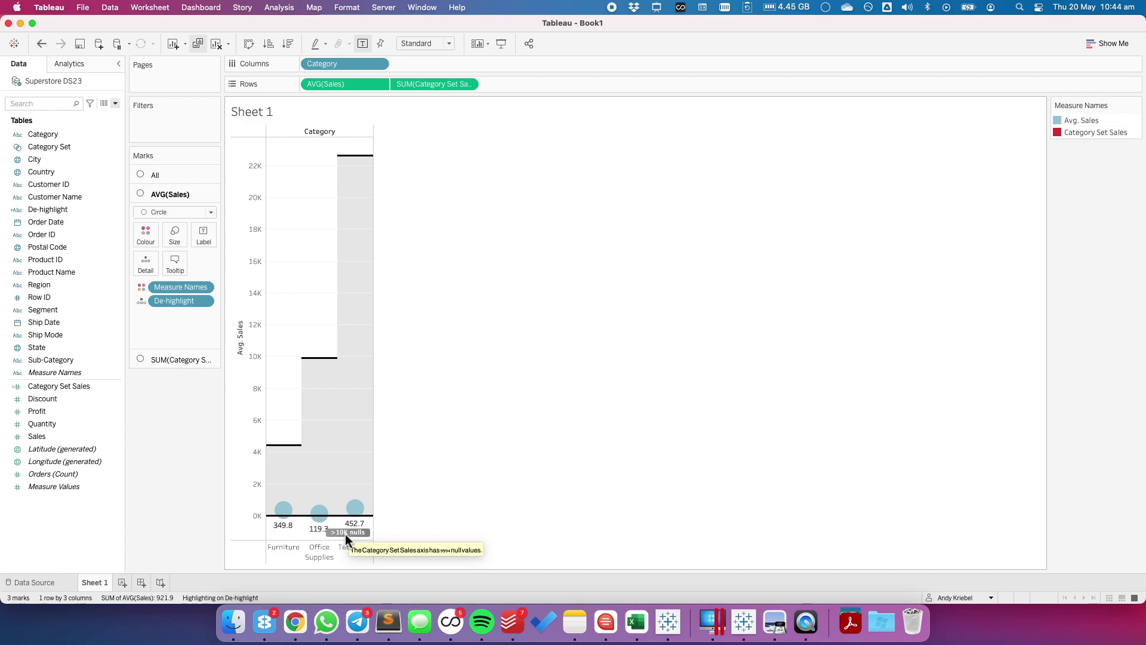
pyautogui.click(345, 533)
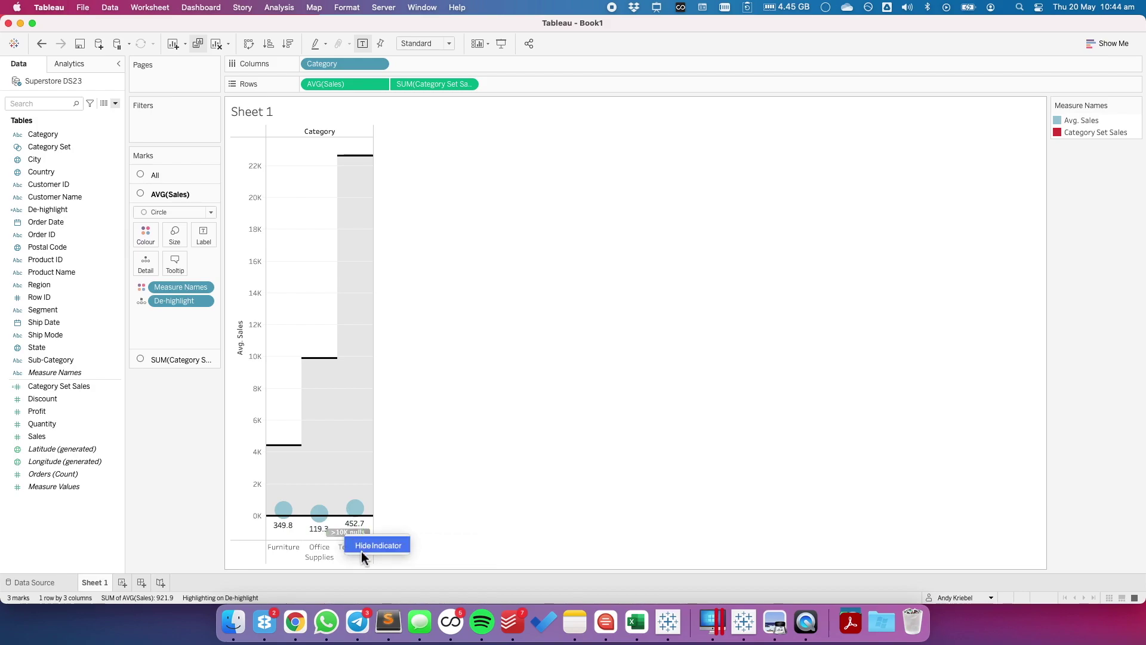
pyautogui.click(360, 550)
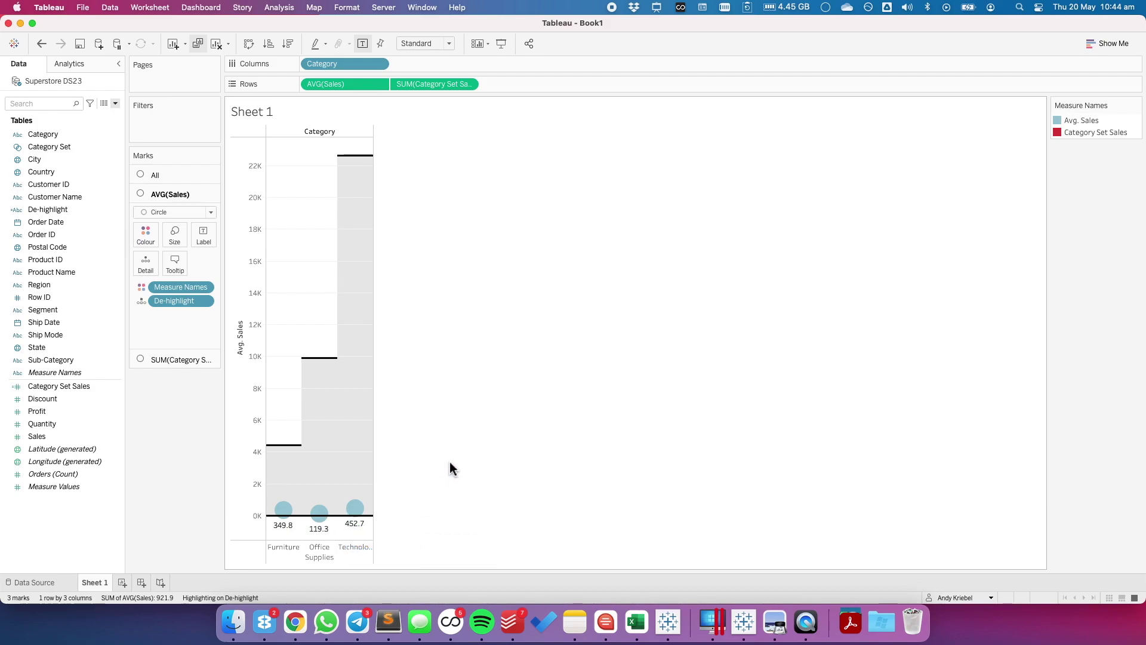
# Widen the category columns and shrink the average dots and individual sales points.
pyautogui.press('ctrl+super+Right')
pyautogui.press('ctrl+super+Right')
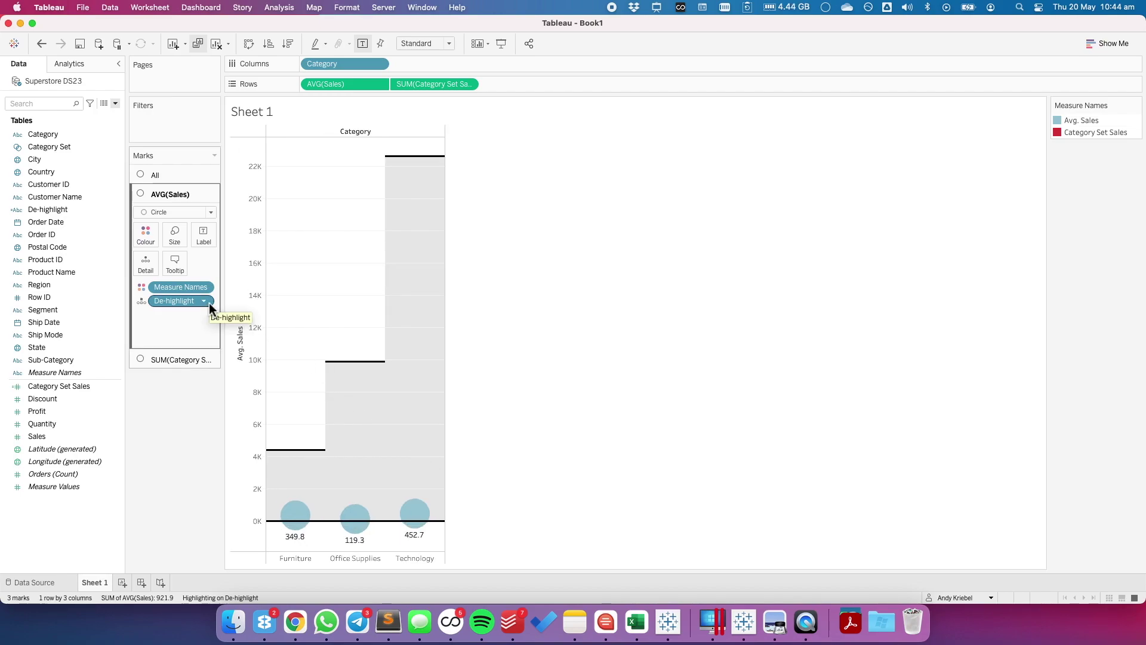
pyautogui.click(175, 238)
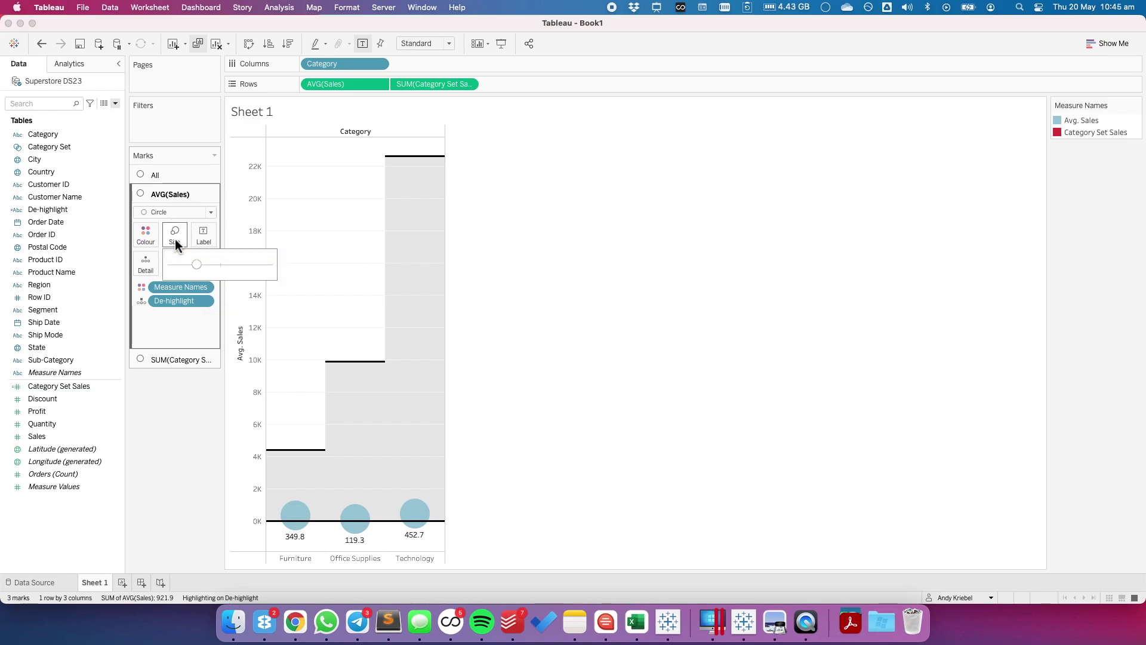
pyautogui.click(194, 266)
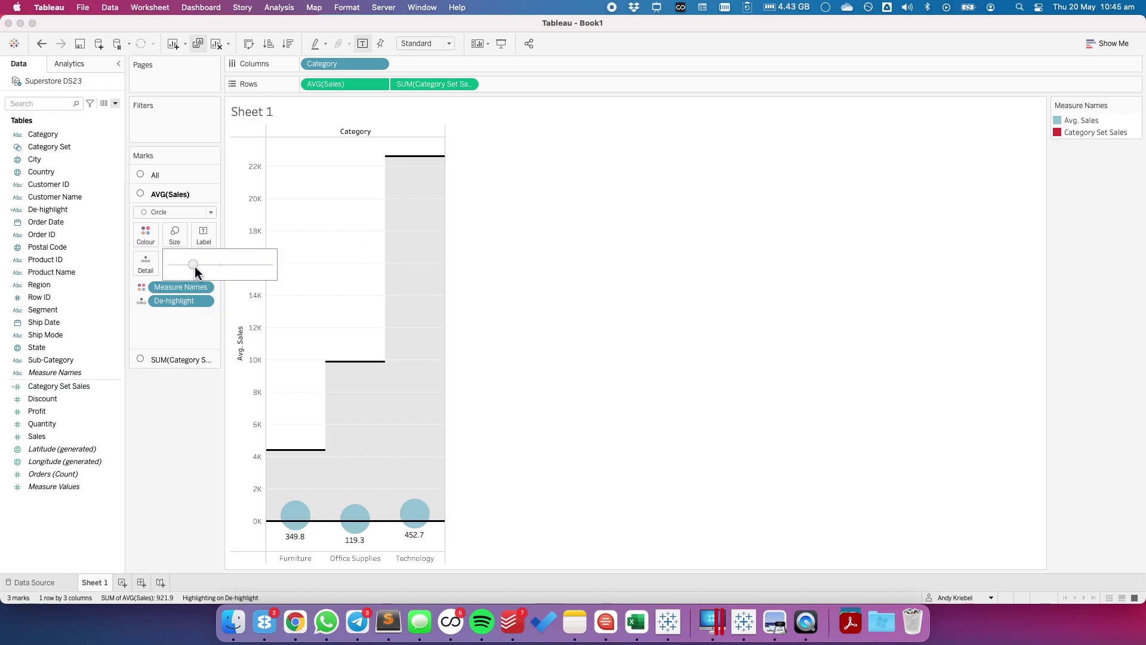
pyautogui.moveTo(194, 267); pyautogui.dragTo(188, 271)
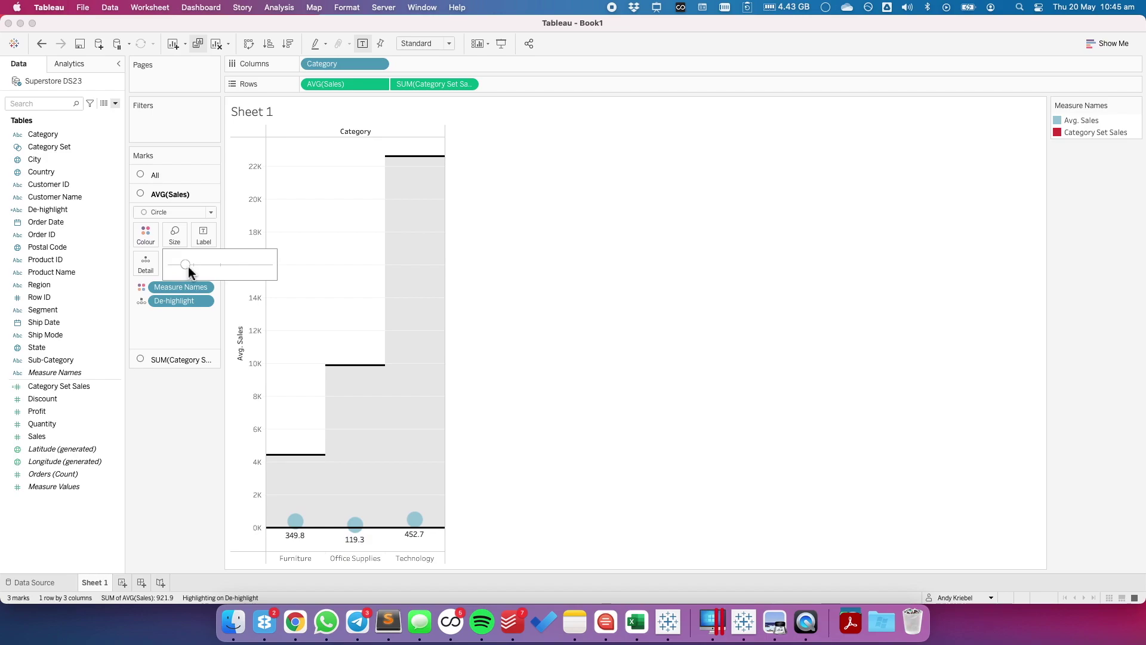
pyautogui.click(170, 356)
pyautogui.click(175, 252)
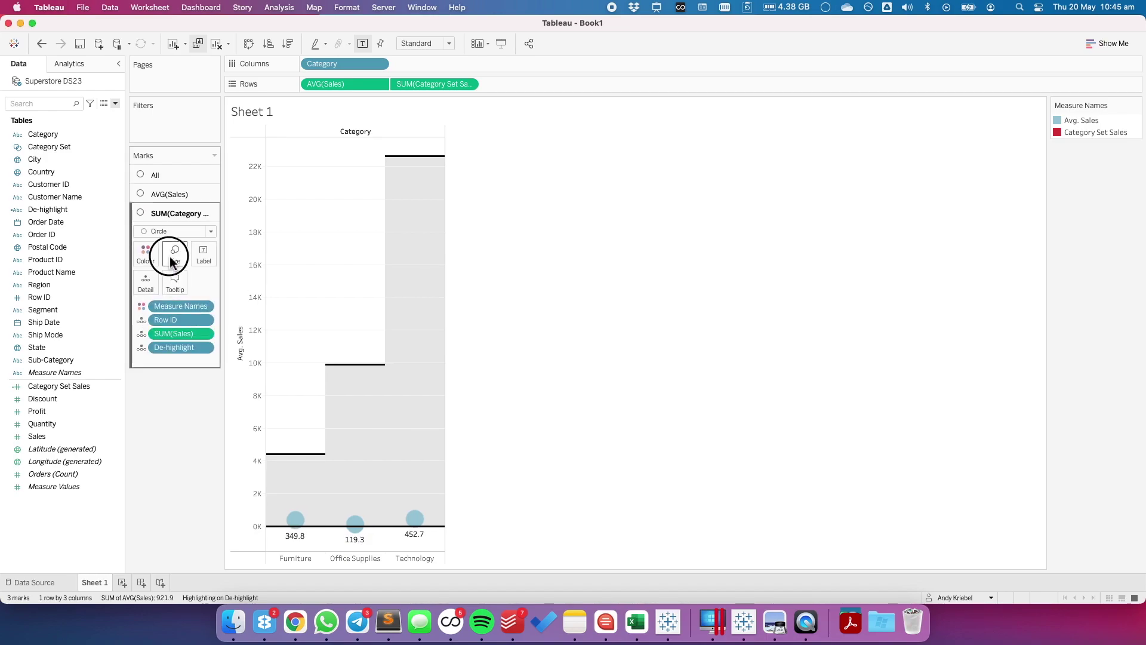
pyautogui.moveTo(195, 284); pyautogui.dragTo(180, 286)
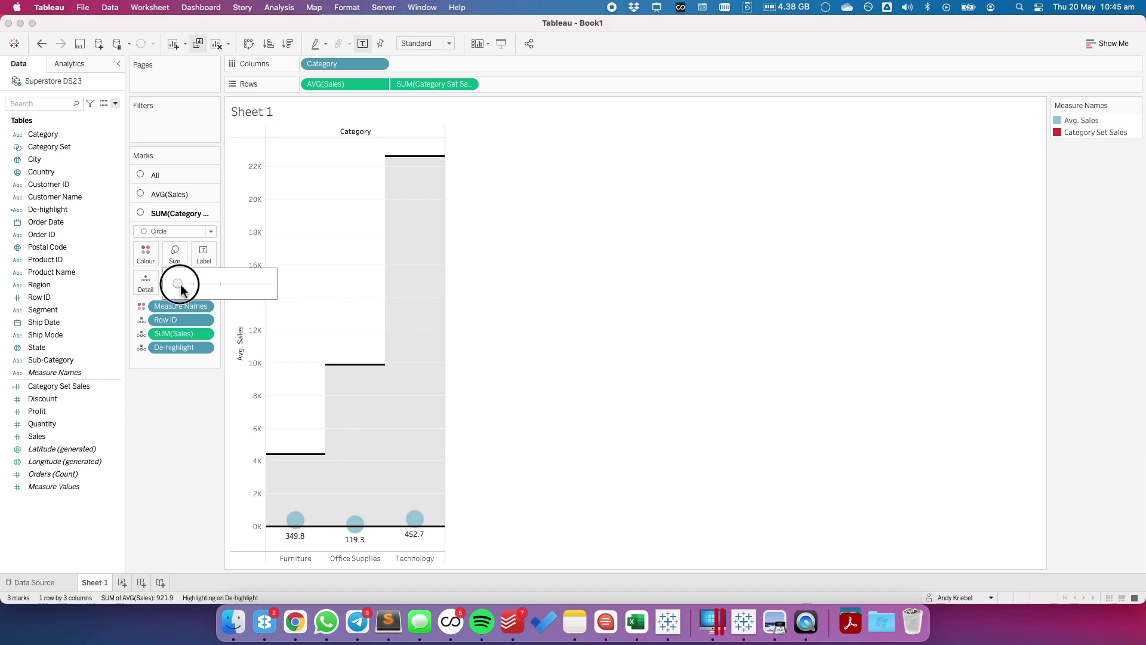
# Select the Furniture dot to show its red sales points, then clear the selection.
pyautogui.click(293, 526)
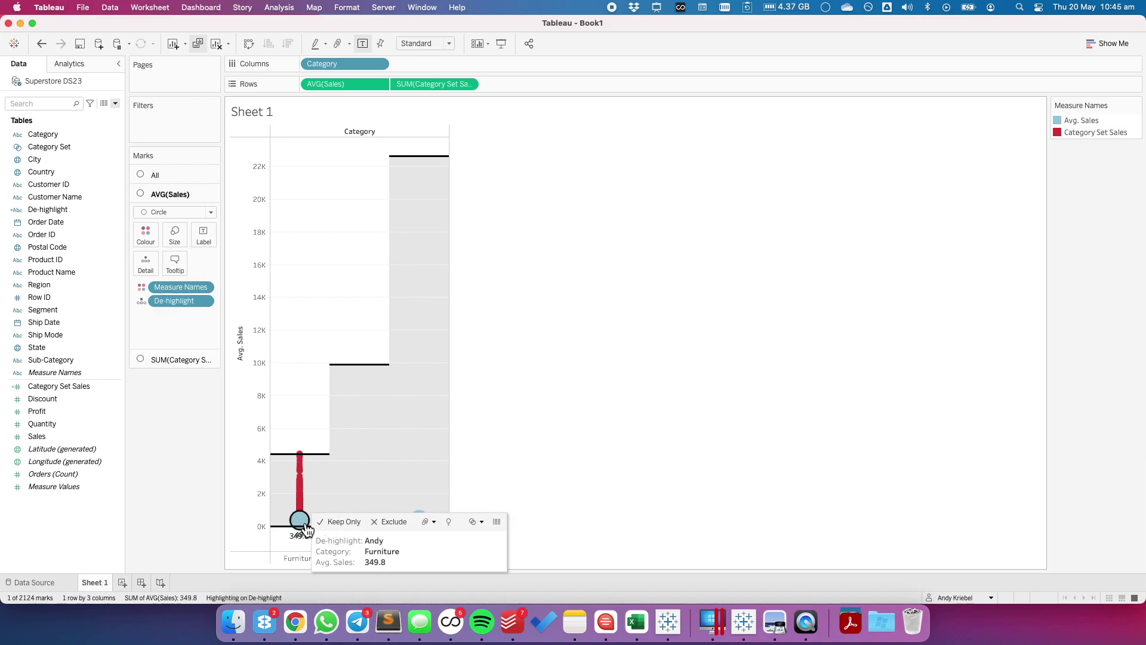
pyautogui.click(301, 525)
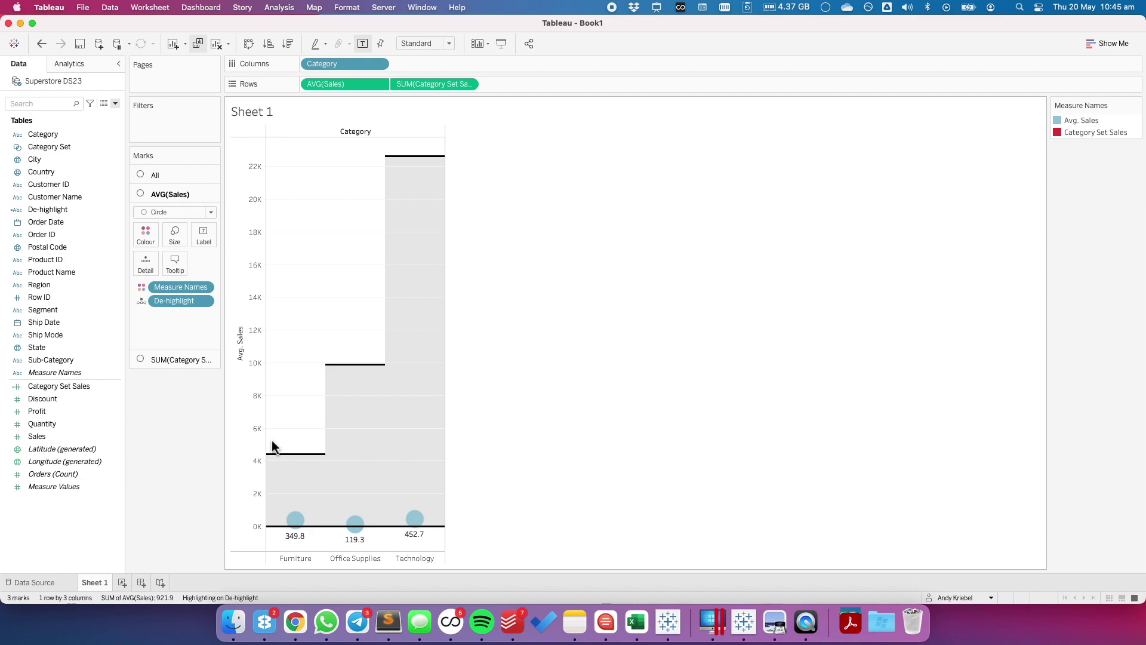
pyautogui.click(295, 520)
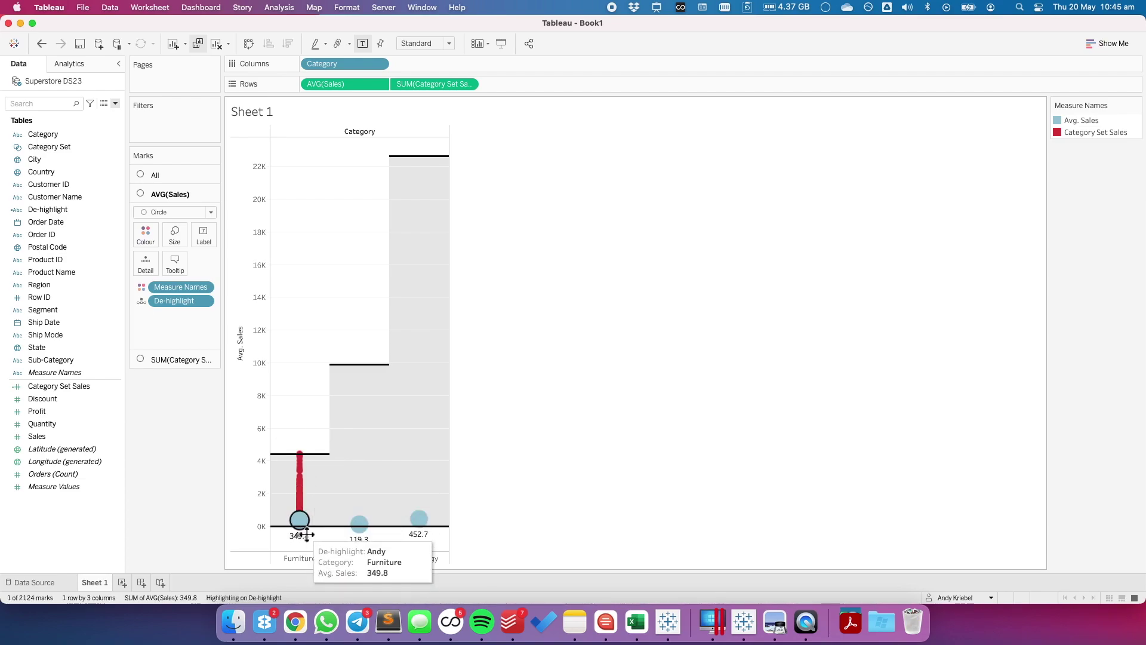
pyautogui.moveTo(306, 534)
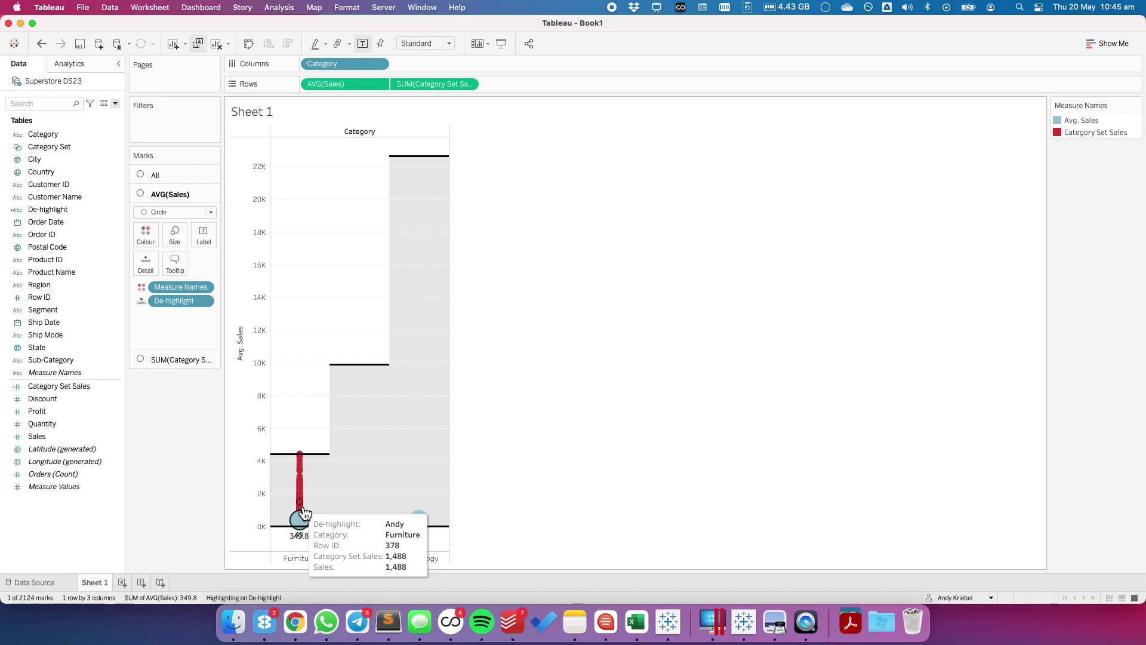
pyautogui.click(339, 282)
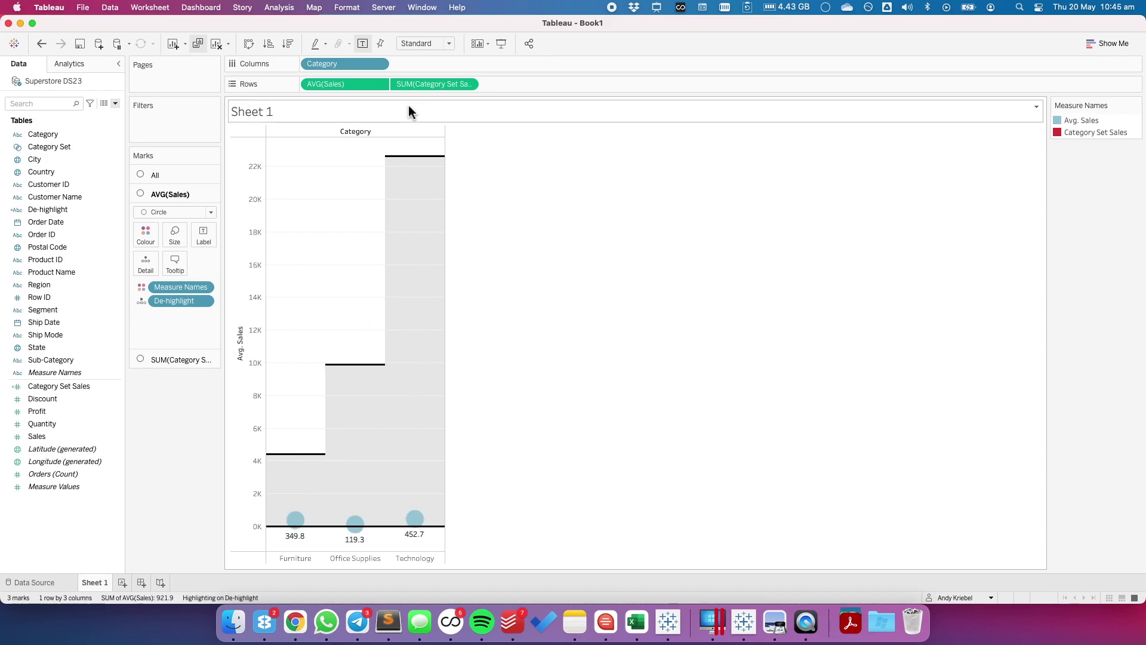
# Add an AVG(RANDOM()) calculation to Columns and check Furniture's jittered sales points.
pyautogui.doubleClick(412, 65)
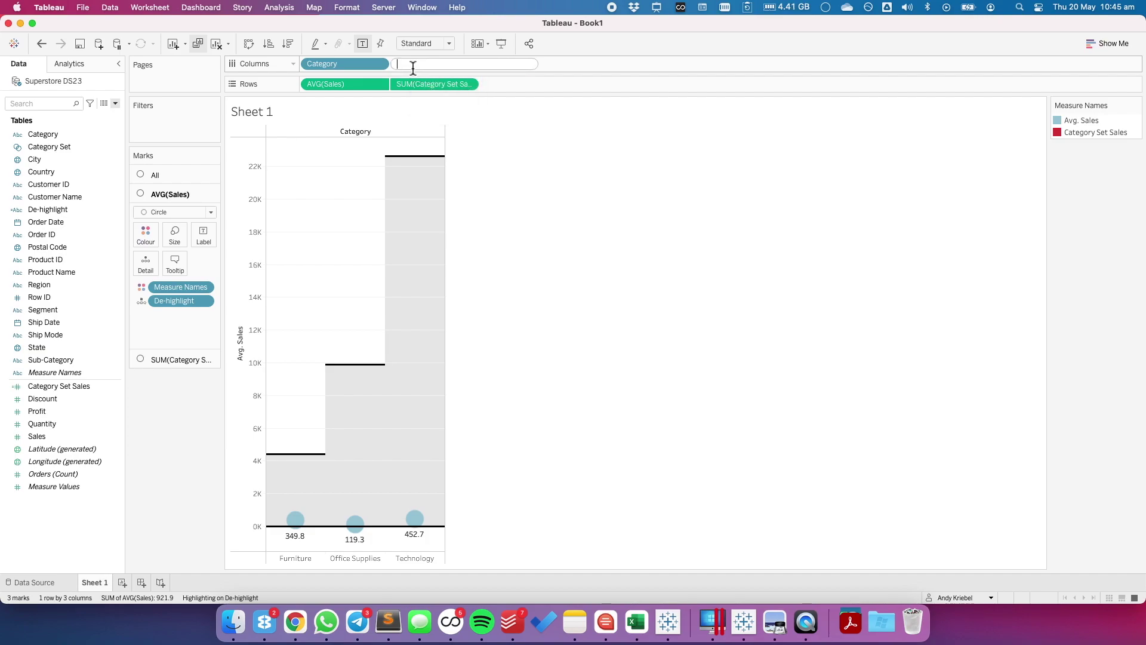
pyautogui.write('AVG(RNAD')
pyautogui.press('BackSpace')
pyautogui.press('BackSpace')
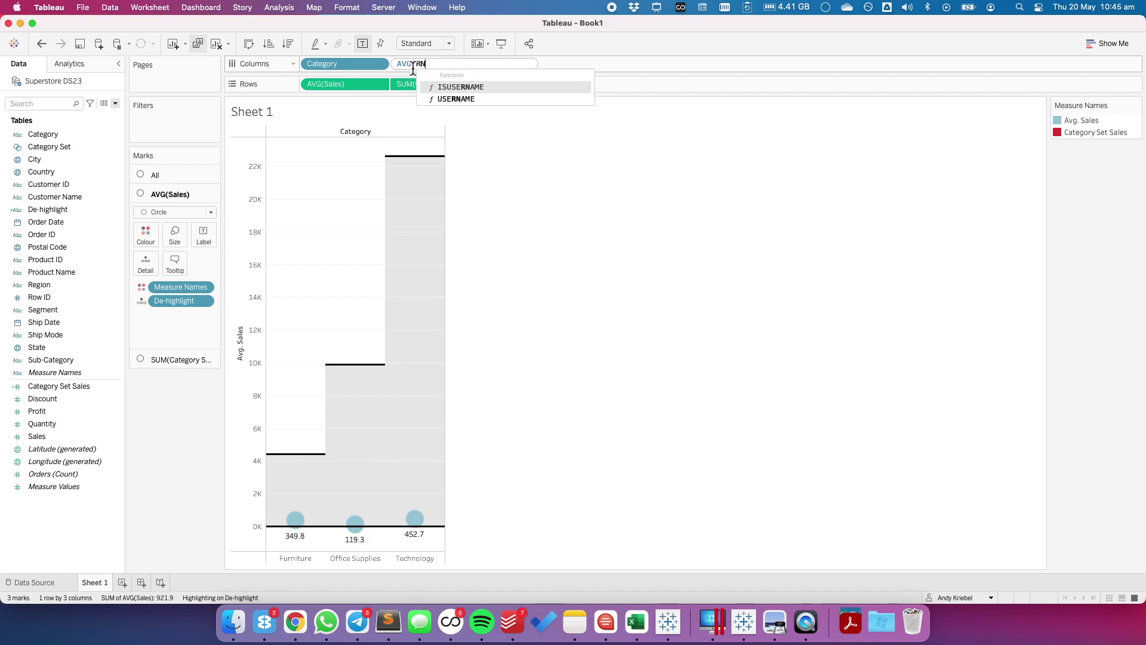
pyautogui.press('BackSpace')
pyautogui.press('BackSpace')
pyautogui.write('NAND')
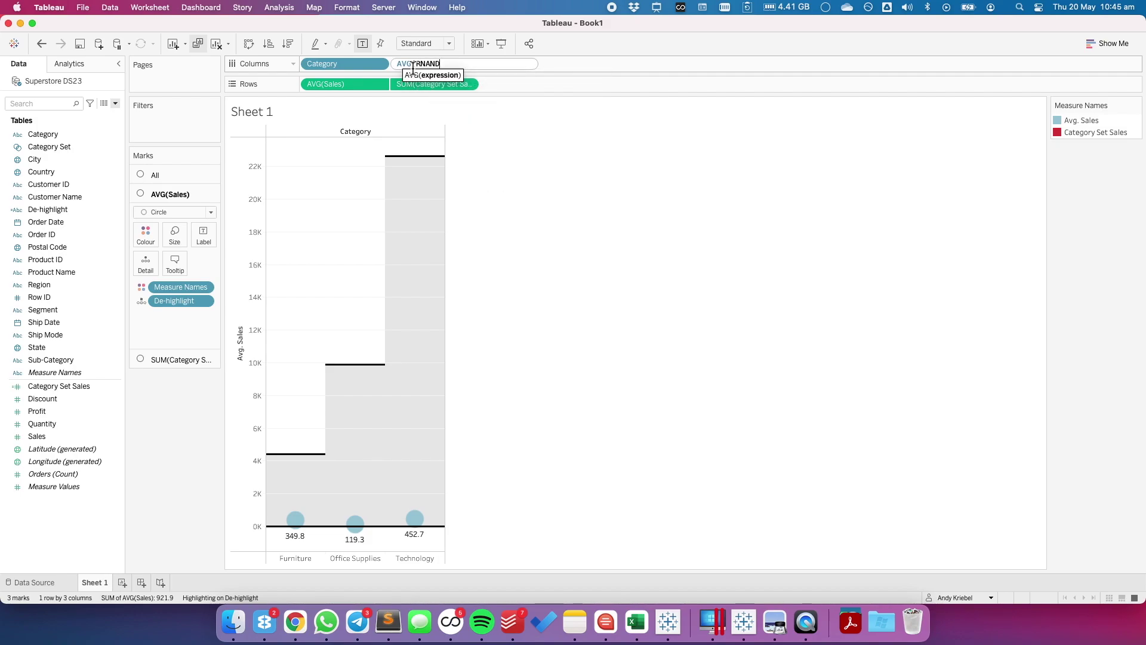
pyautogui.write('OM')
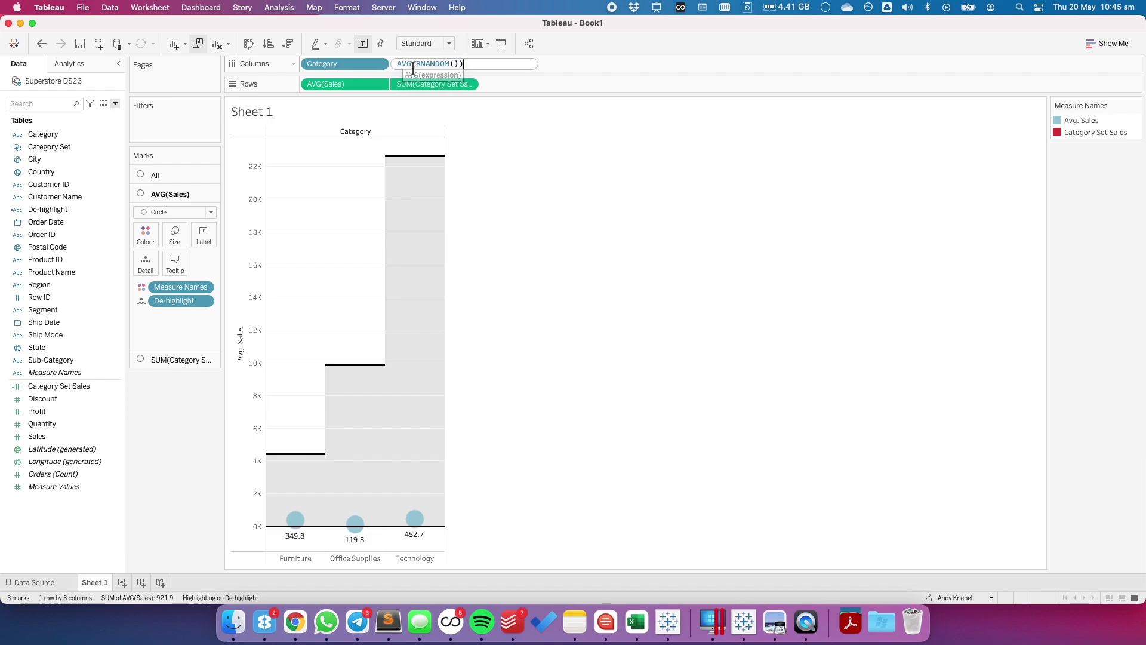
pyautogui.write('())')
pyautogui.click(413, 68)
pyautogui.press('BackSpace')
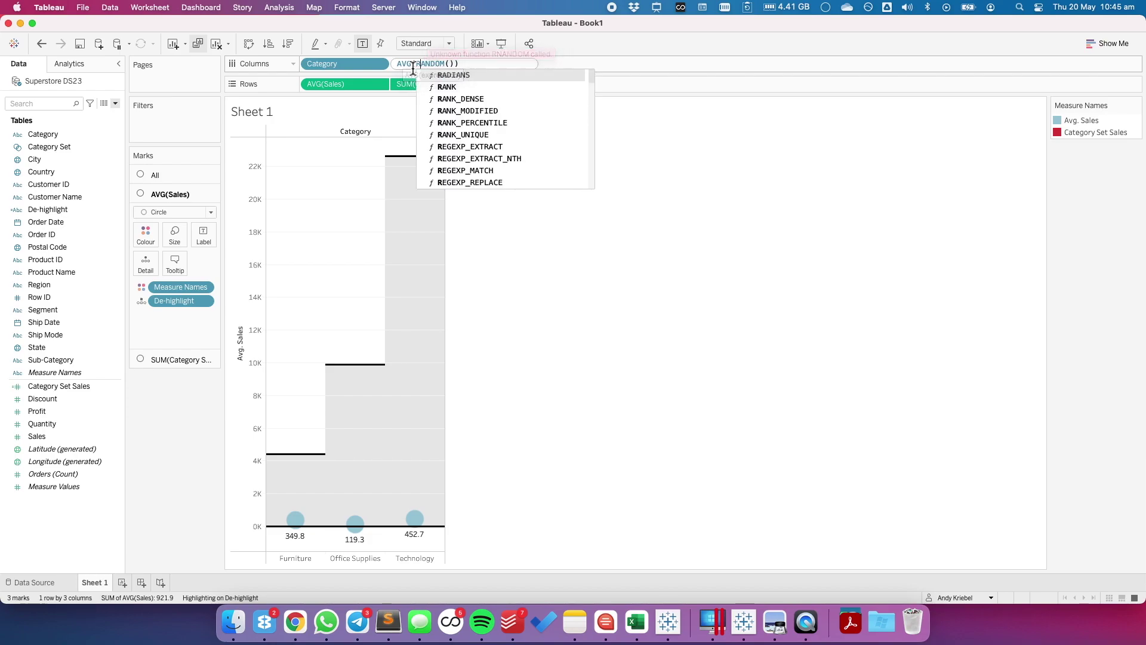
pyautogui.click(466, 67)
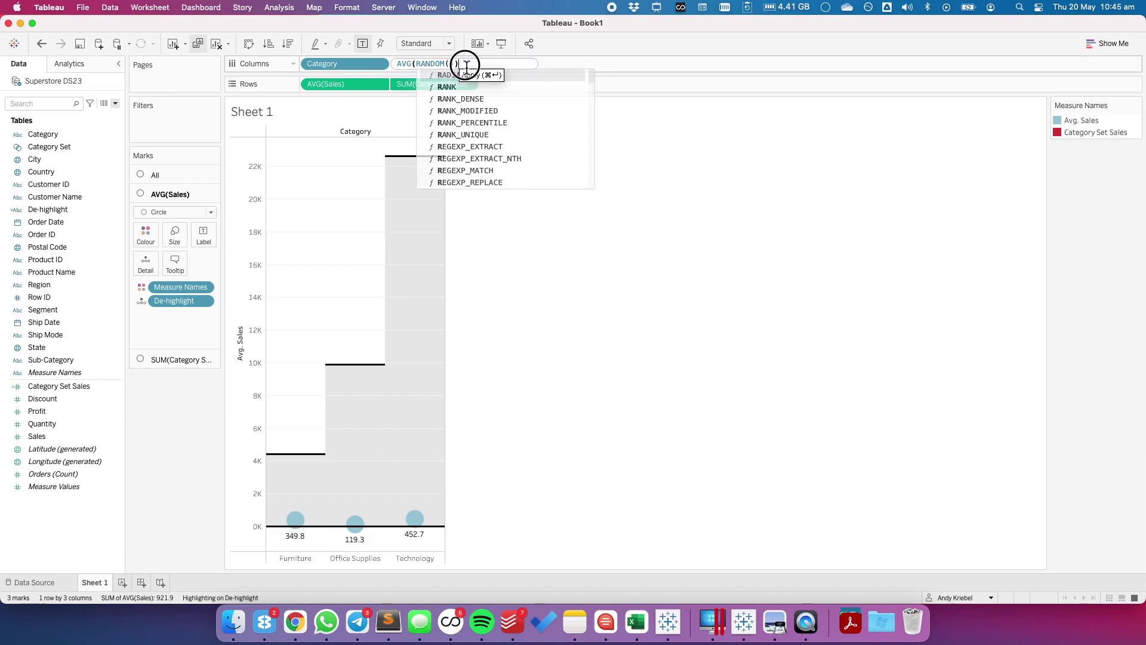
pyautogui.press('Return')
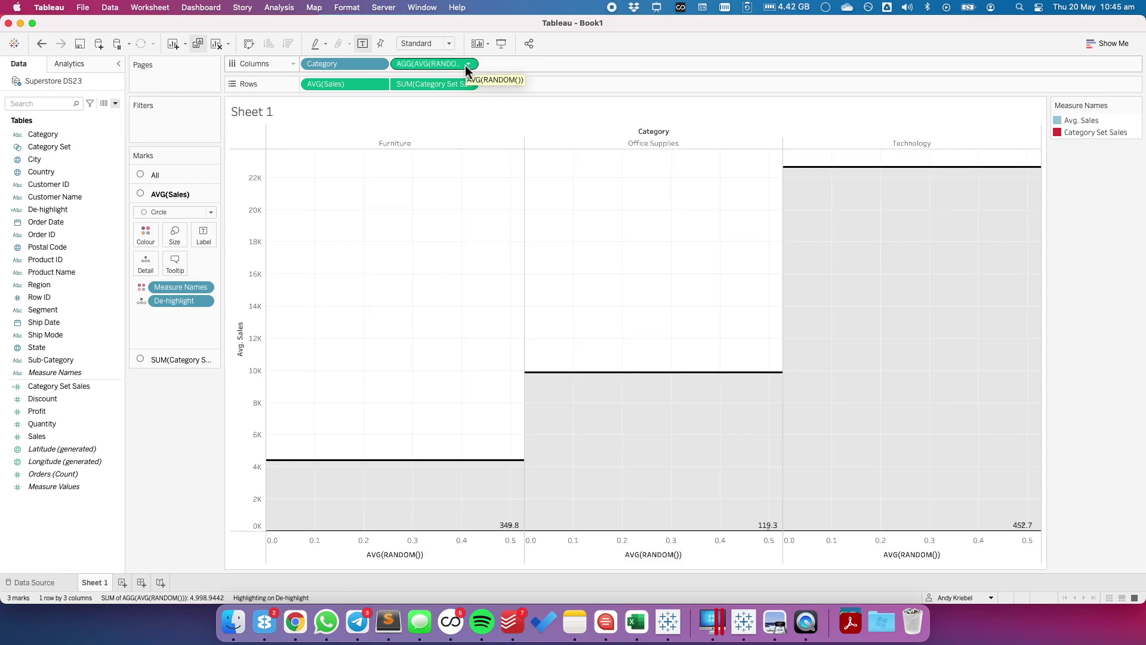
pyautogui.click(513, 529)
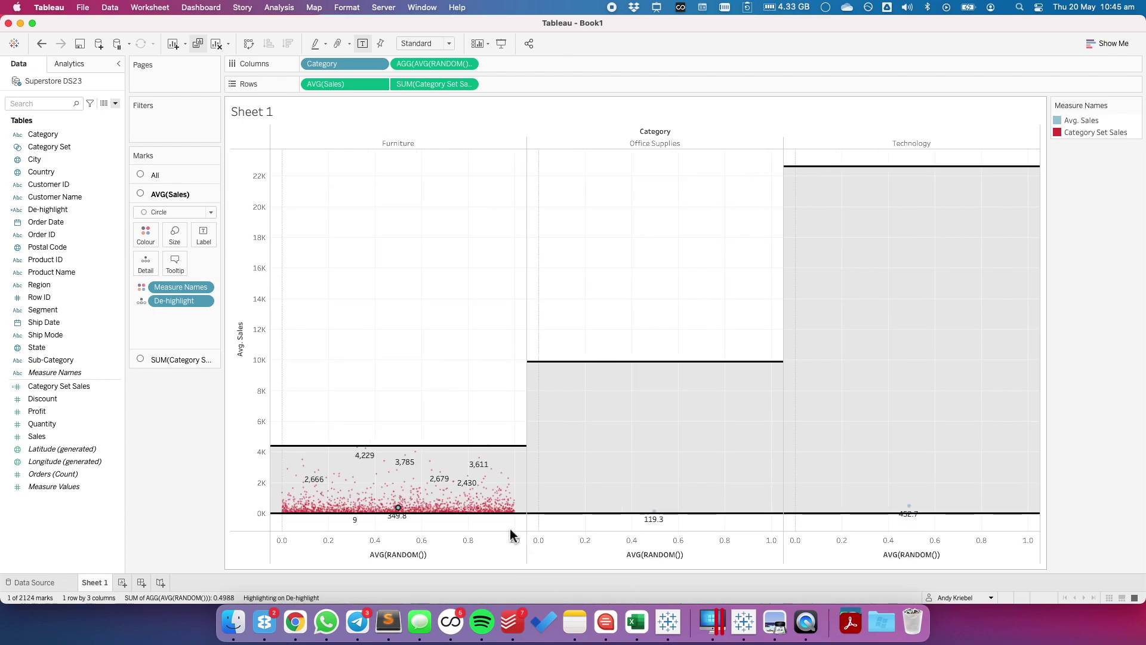
pyautogui.click(399, 512)
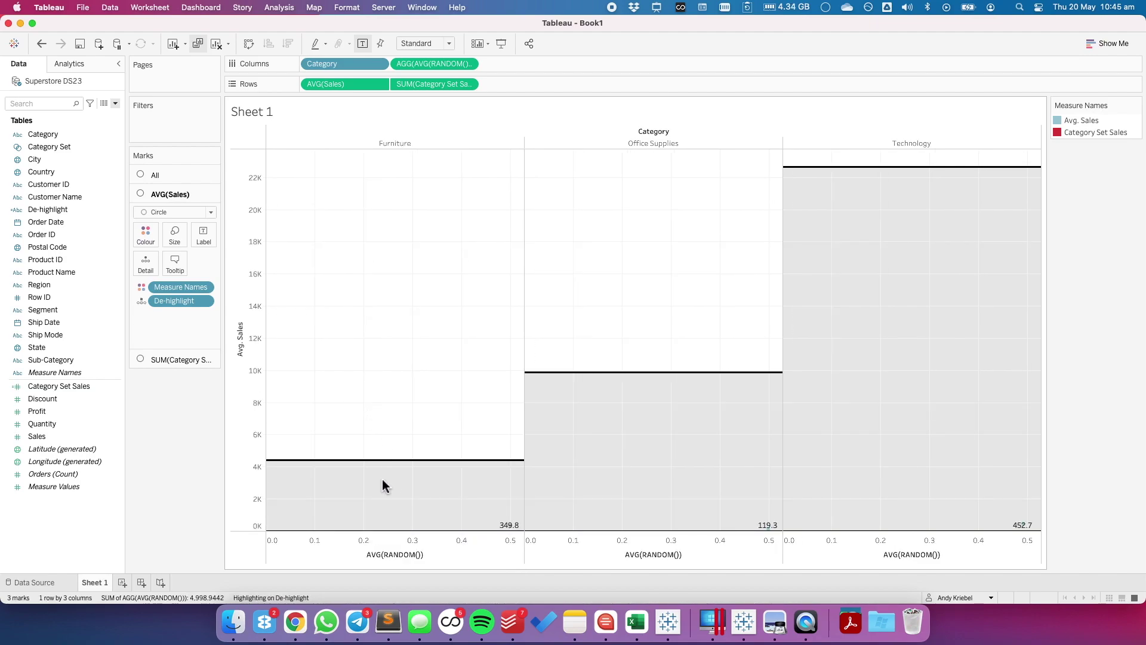
# Give the AVG(RANDOM()) axis a fixed range, start -0.25 and end 1.25.
pyautogui.doubleClick(377, 549)
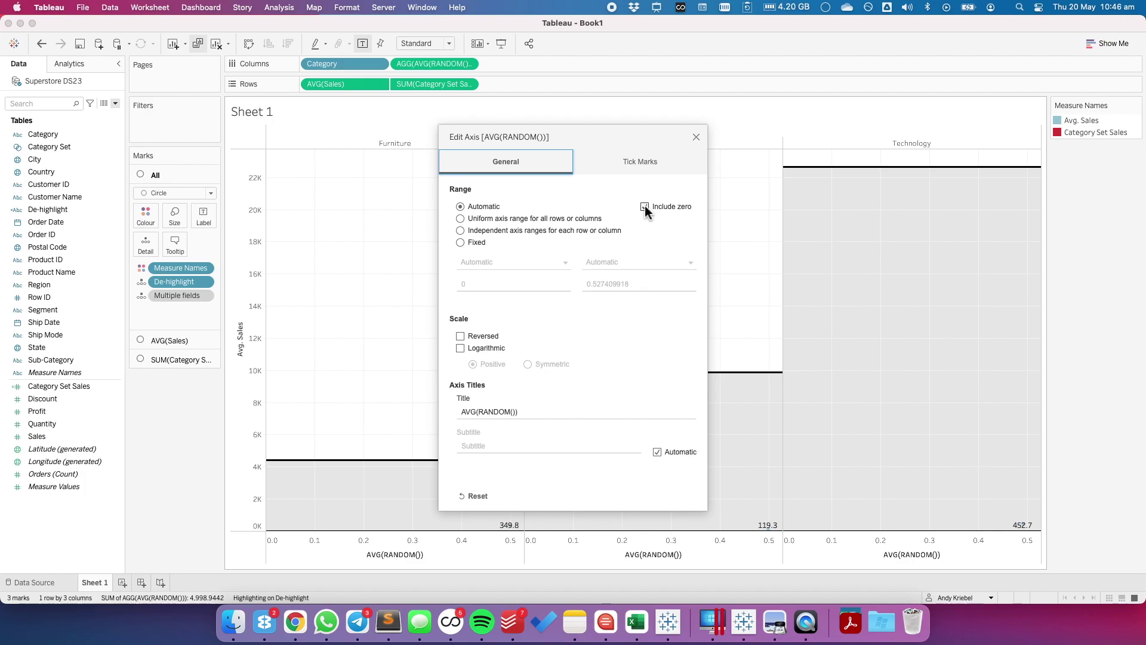
pyautogui.click(471, 242)
pyautogui.click(468, 284)
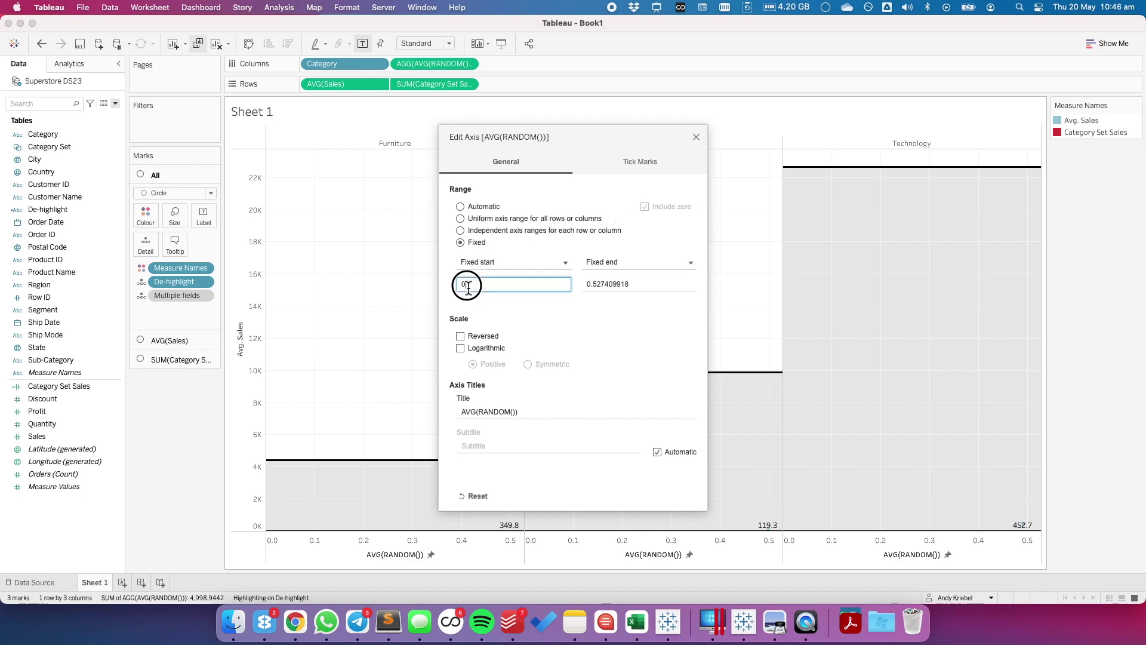
pyautogui.write('-.25')
pyautogui.press('Tab')
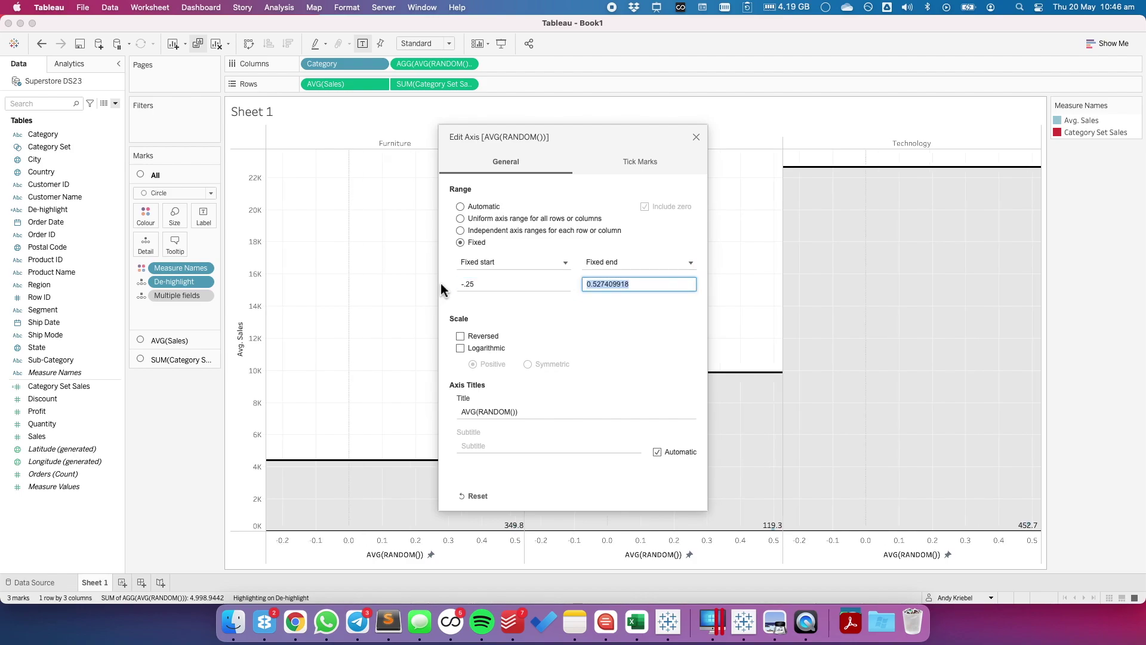
pyautogui.write('1.25')
pyautogui.click(696, 137)
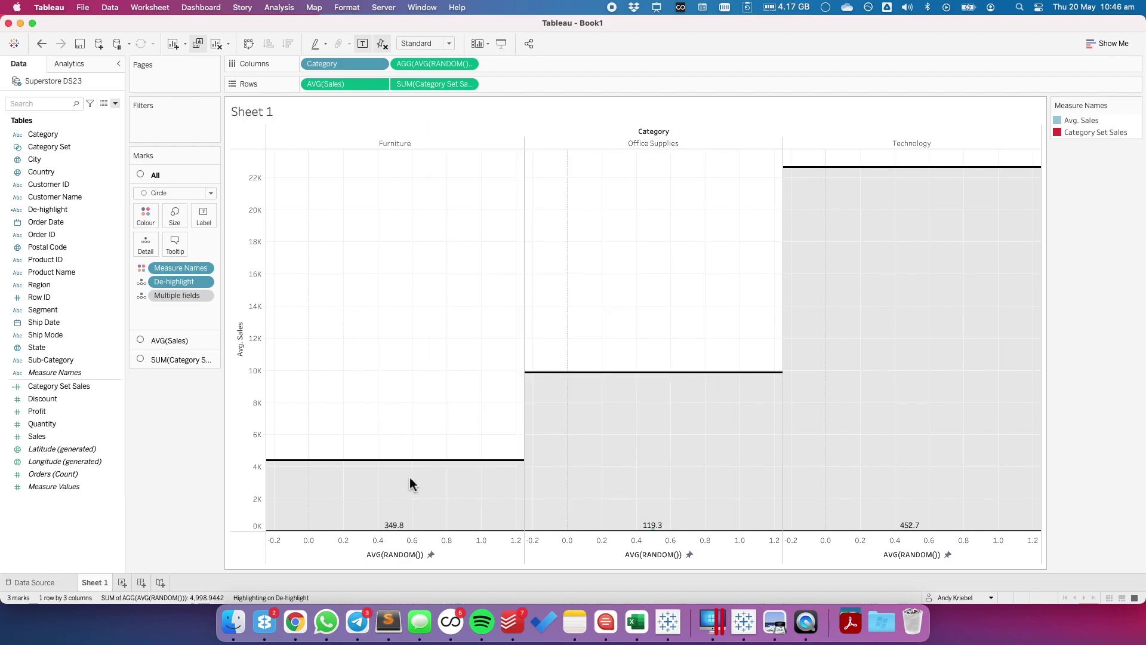
# Test the Furniture dot, then make the average sales dots slightly larger.
pyautogui.click(395, 527)
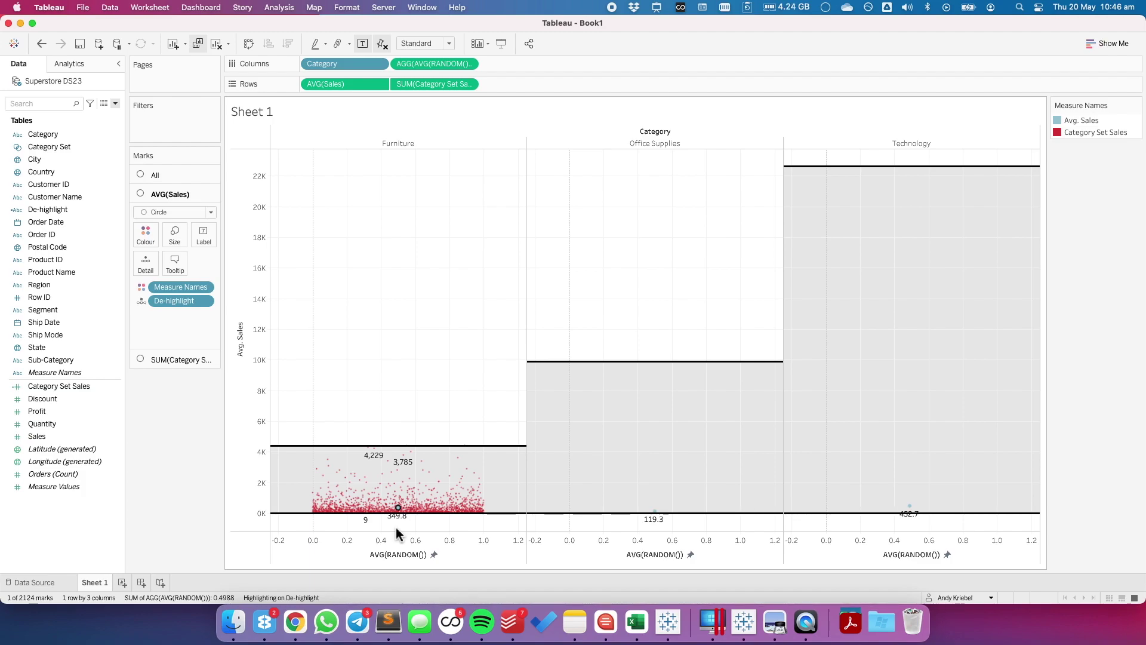
pyautogui.click(396, 528)
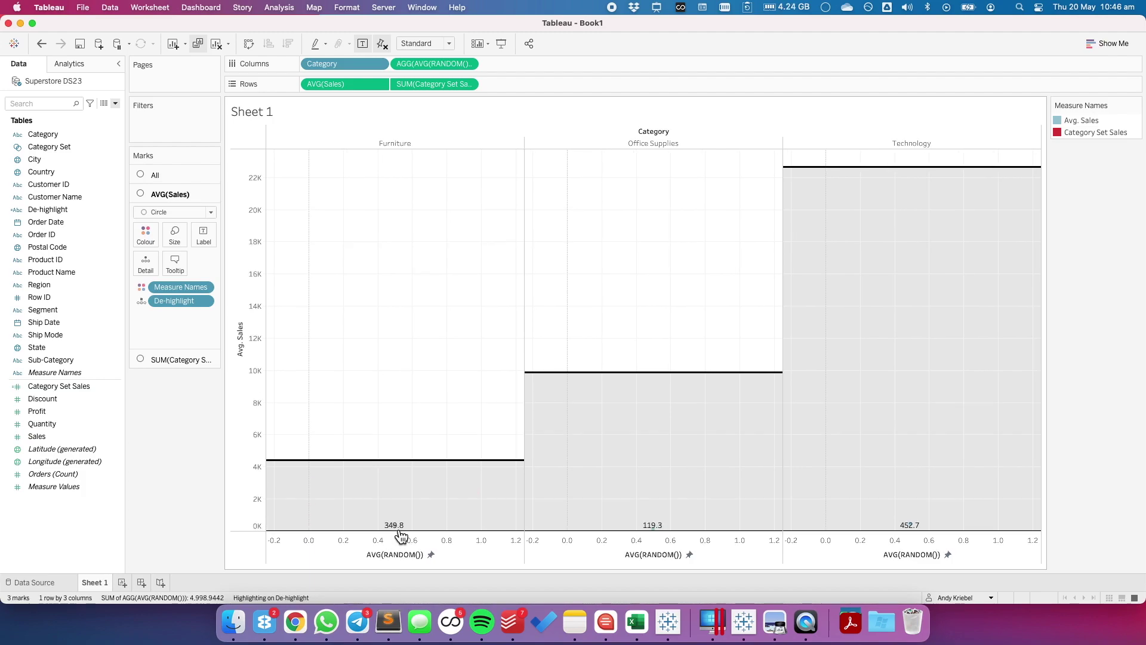
pyautogui.click(179, 248)
pyautogui.moveTo(187, 263); pyautogui.dragTo(210, 274)
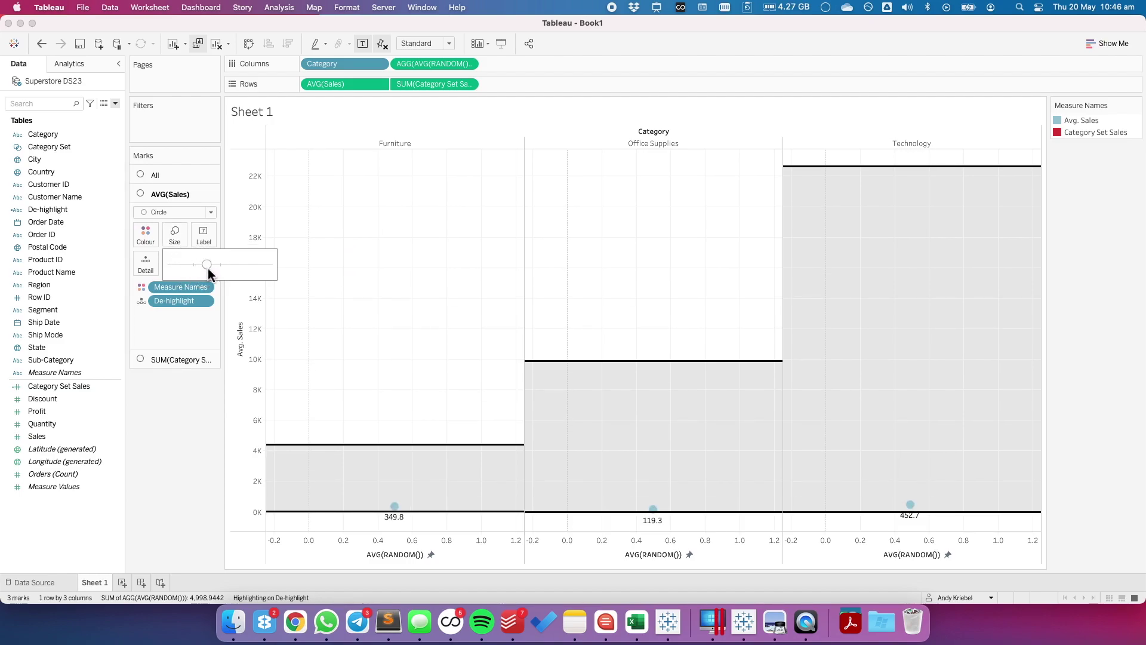
pyautogui.click(210, 273)
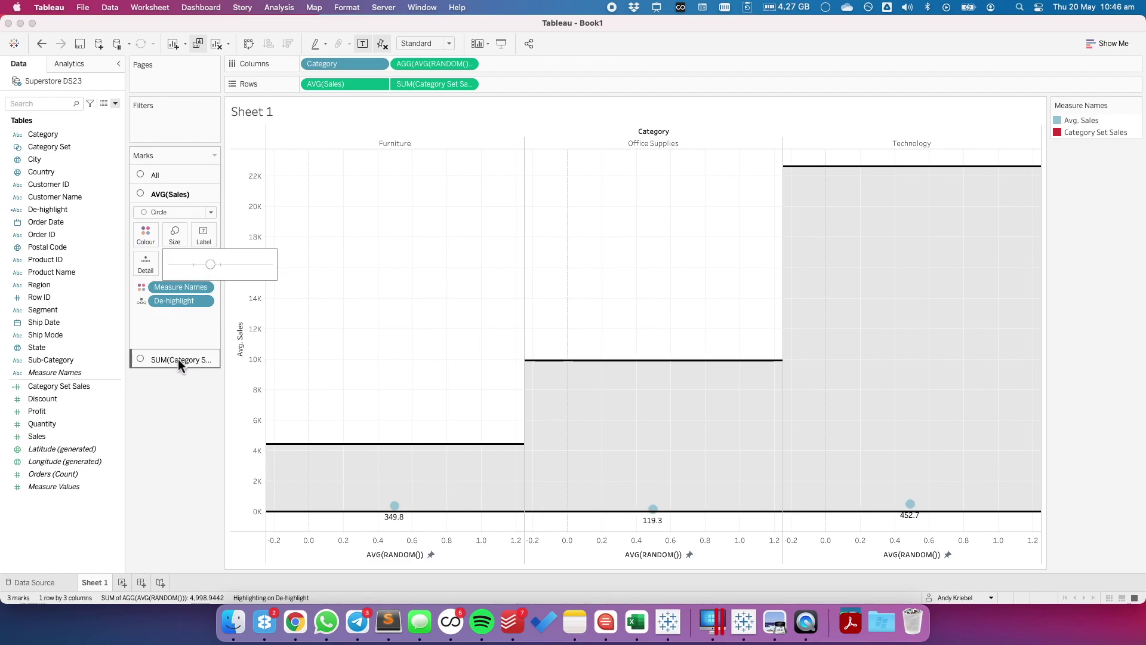
# Turn on value labels for the average sales dots.
pyautogui.click(397, 508)
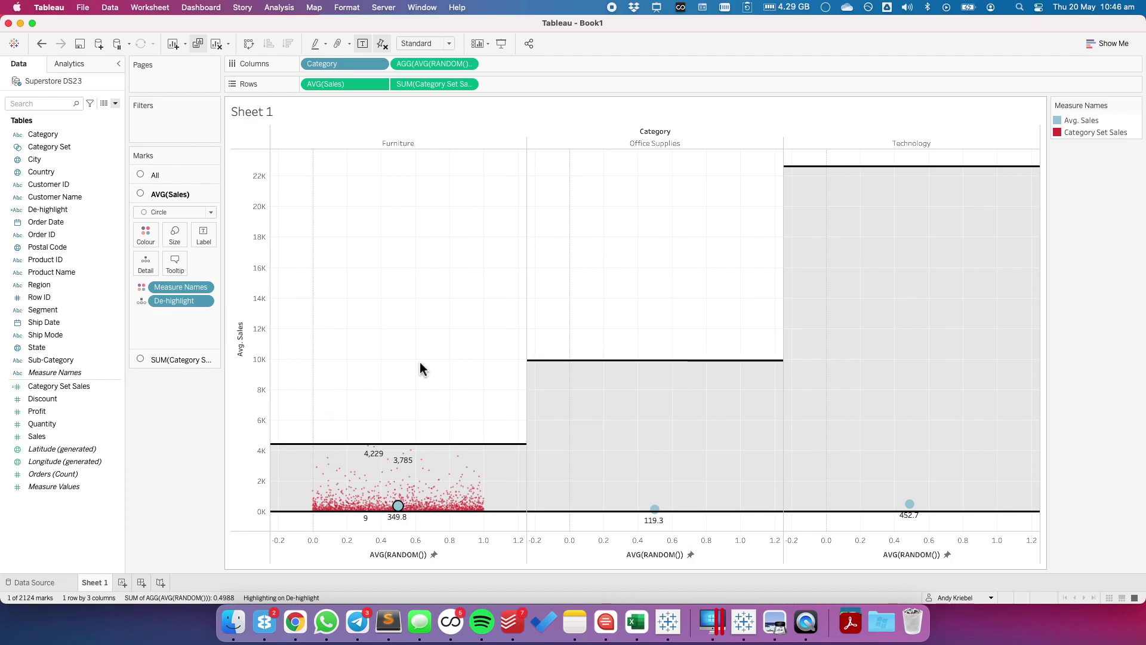
pyautogui.moveTo(406, 470)
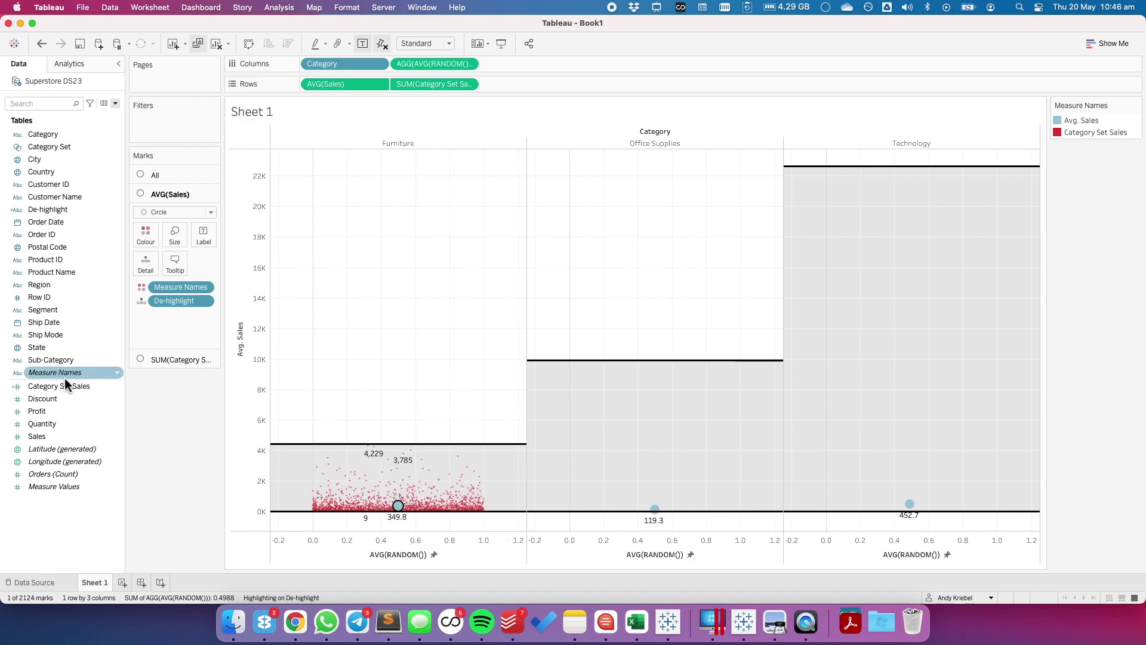
pyautogui.click(166, 359)
pyautogui.click(166, 359)
pyautogui.click(206, 233)
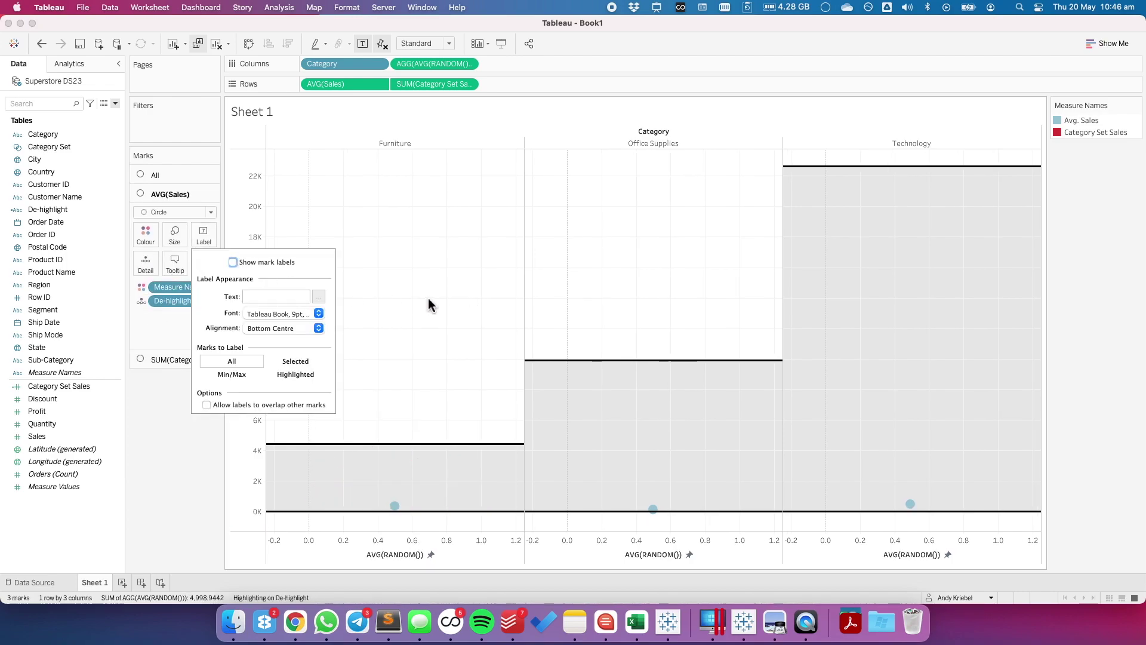
pyautogui.click(233, 263)
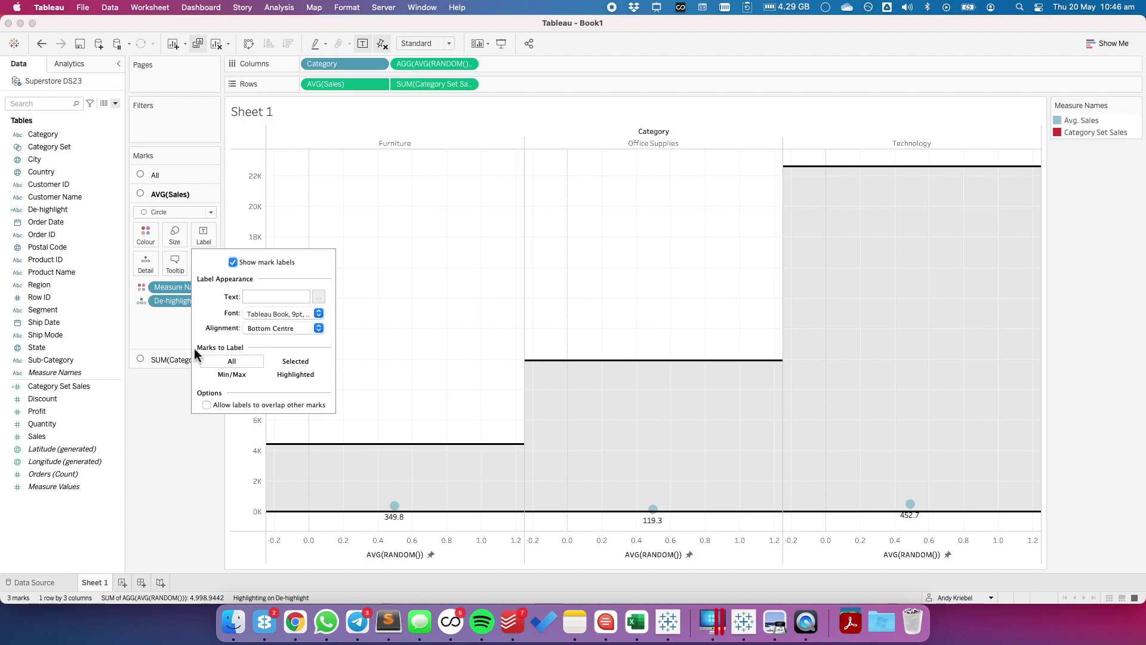
# Check the Category Set Sales label settings, then select and deselect the Furniture dot.
pyautogui.click(178, 360)
pyautogui.click(209, 260)
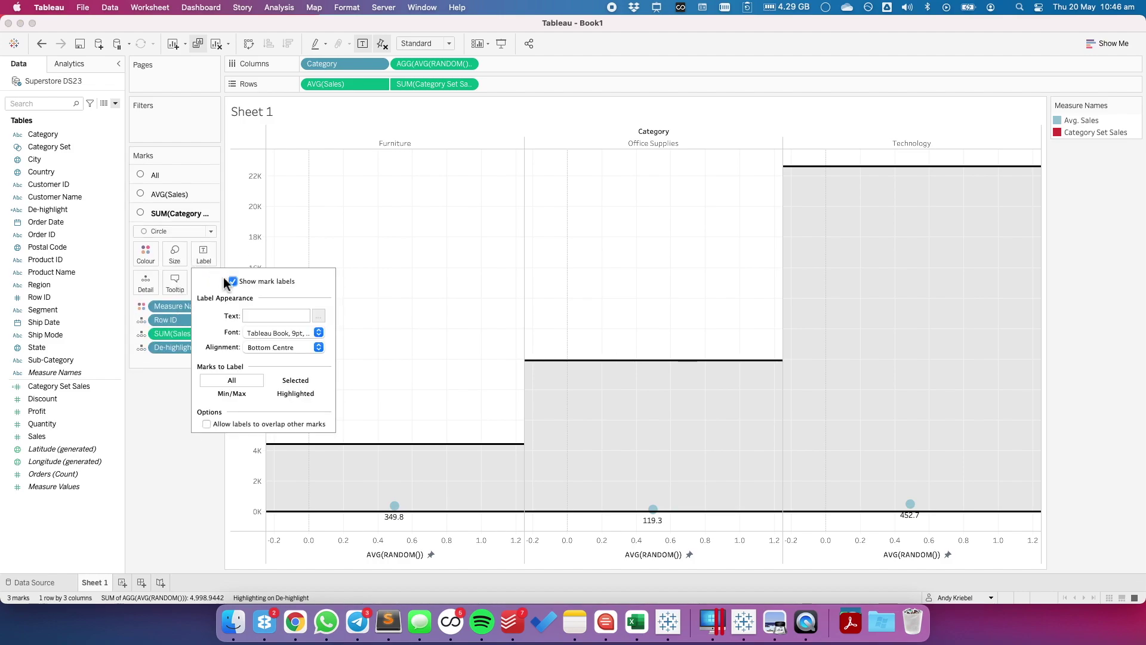
pyautogui.click(385, 301)
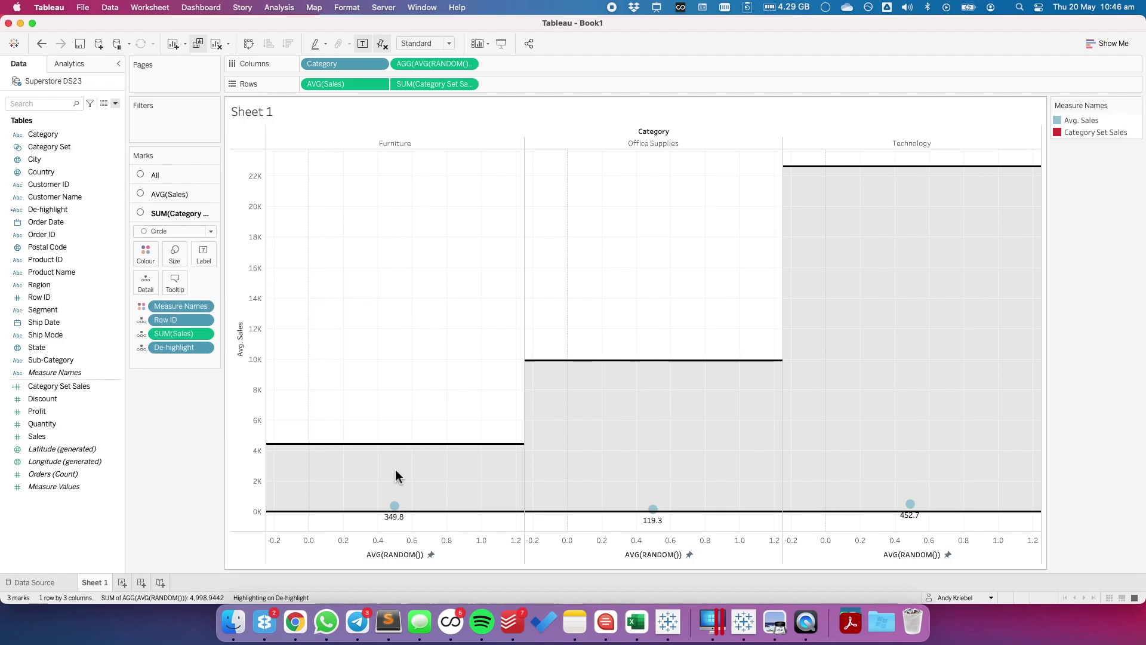
pyautogui.click(398, 506)
pyautogui.click(365, 325)
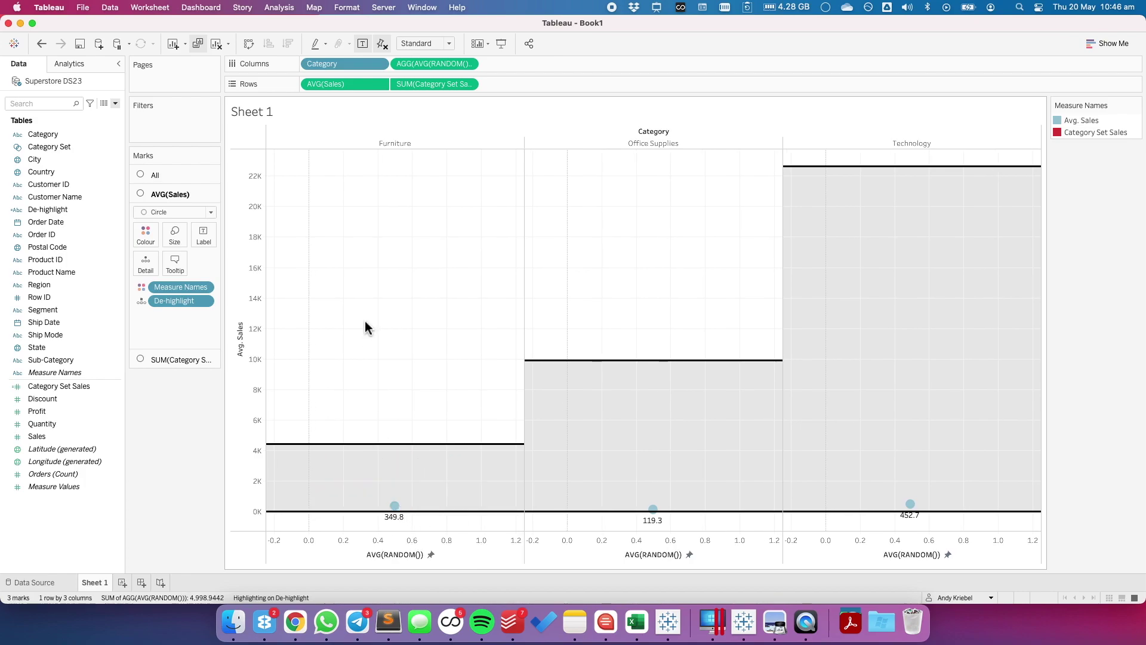
pyautogui.click(365, 326)
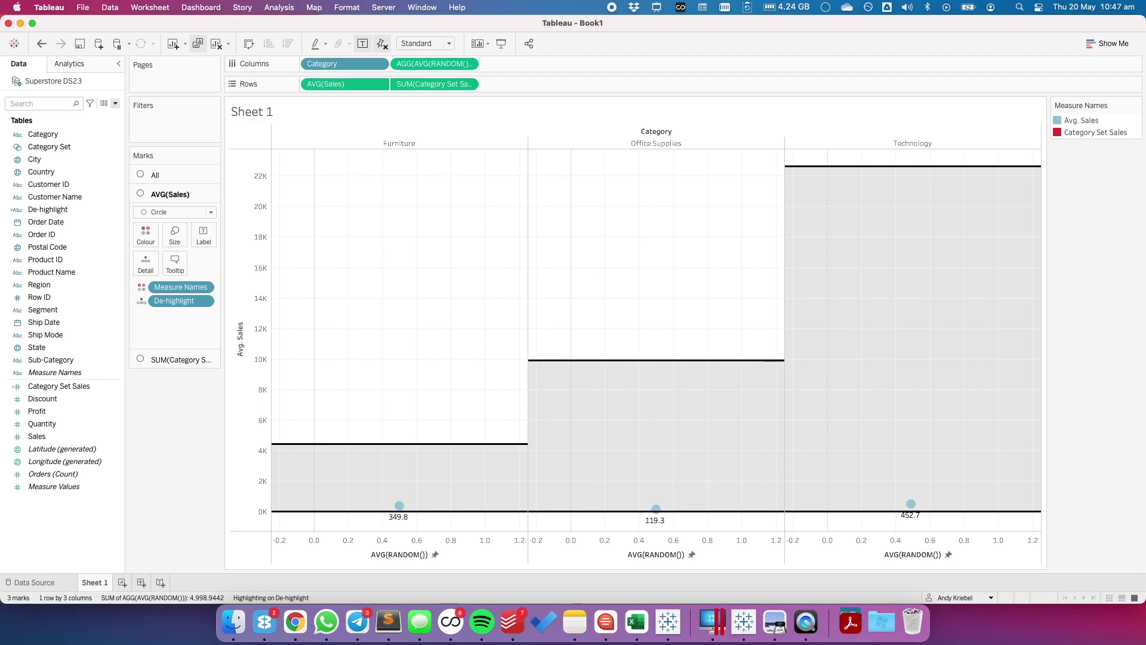
# Hide the AVG(RANDOM()) axis header and exclude the random value from tooltips.
pyautogui.rightClick(385, 553)
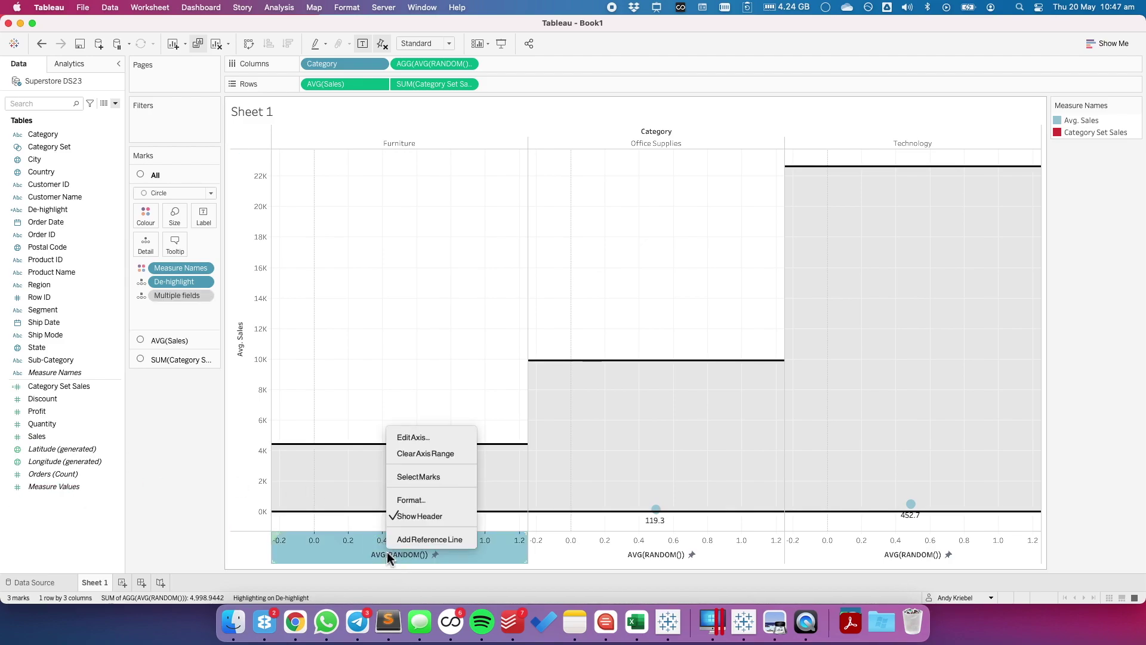
pyautogui.click(410, 516)
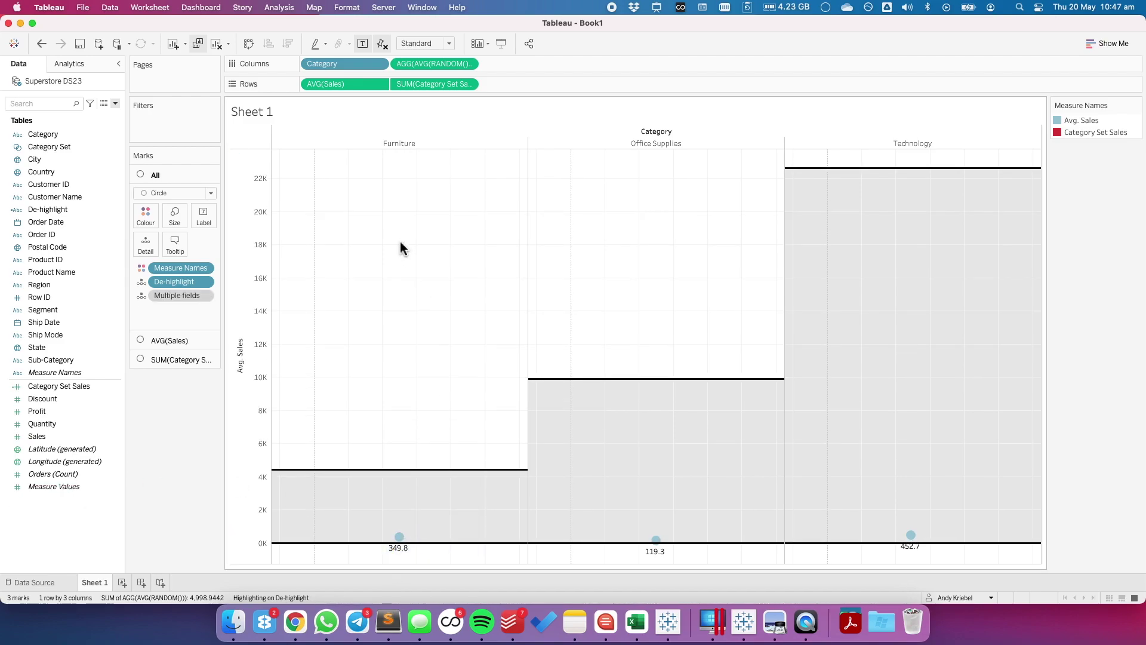
pyautogui.click(469, 66)
pyautogui.click(455, 114)
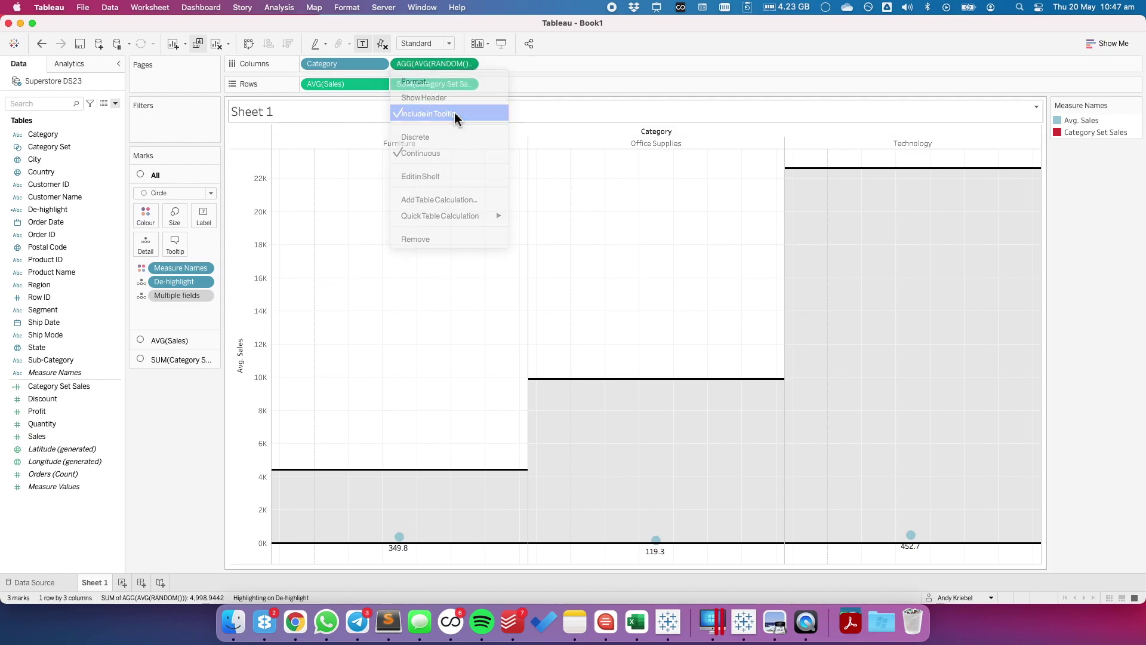
# Hide the Category field label above the columns and open Format for the pane.
pyautogui.rightClick(651, 129)
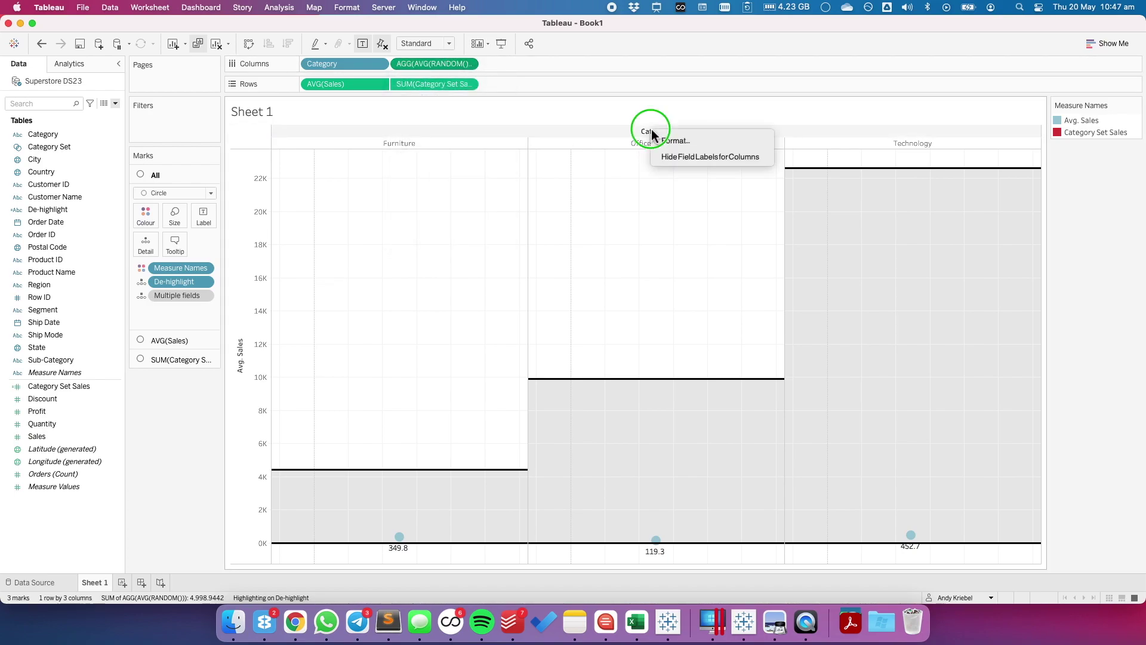
pyautogui.click(667, 156)
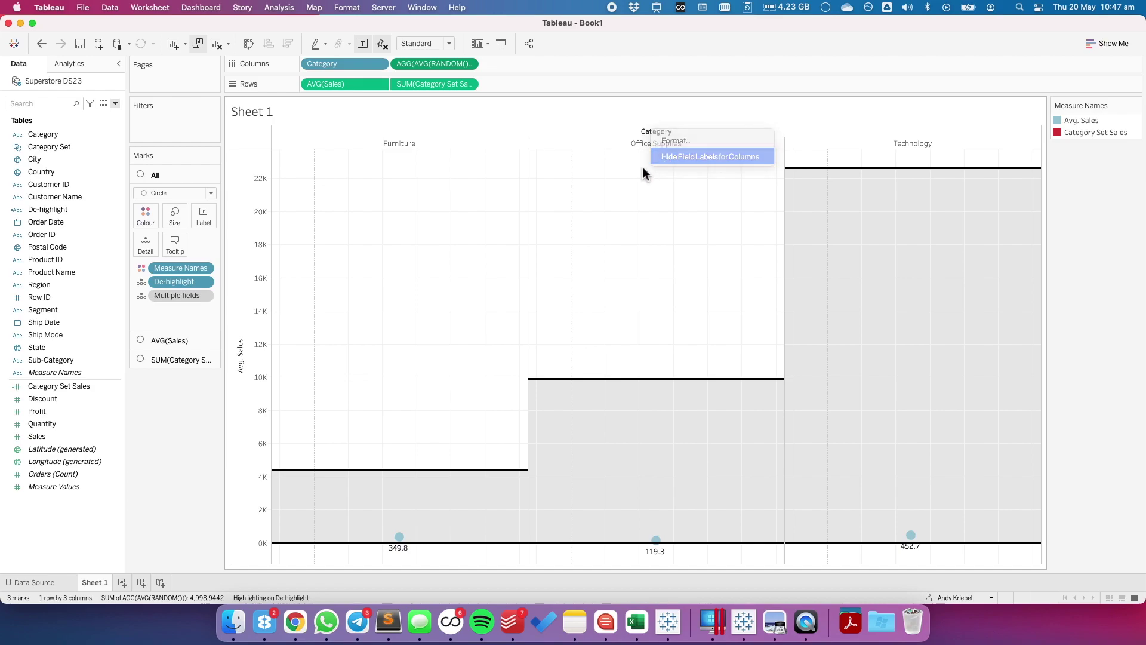
pyautogui.rightClick(331, 268)
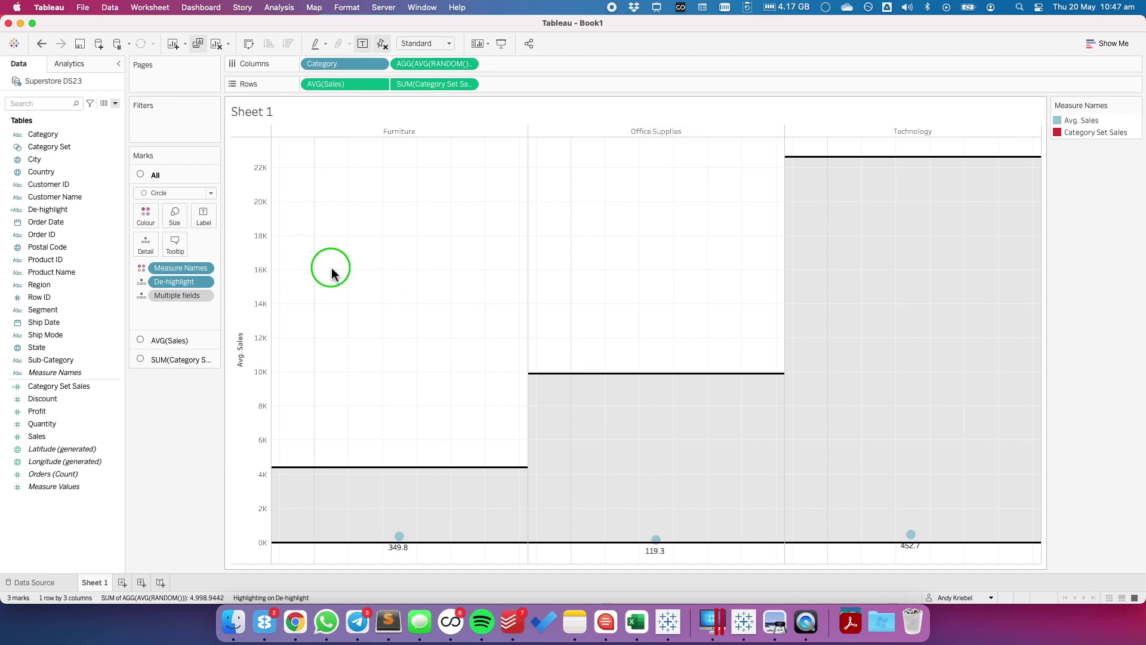
pyautogui.click(356, 349)
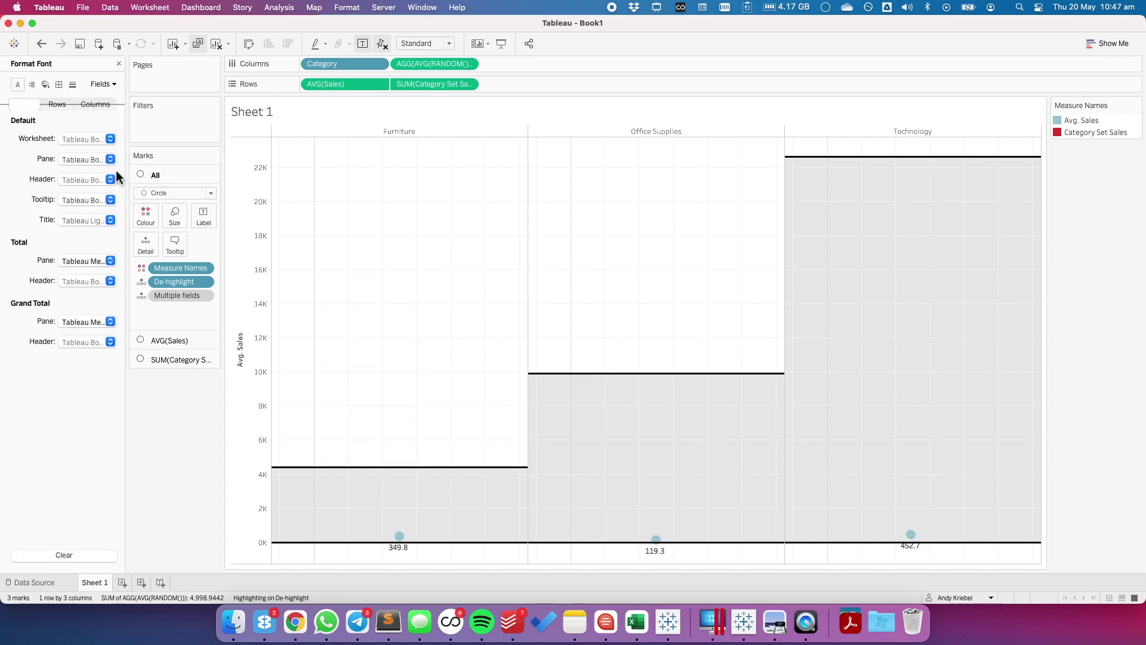
# Set grid lines and zero lines to None.
pyautogui.click(72, 85)
pyautogui.click(79, 140)
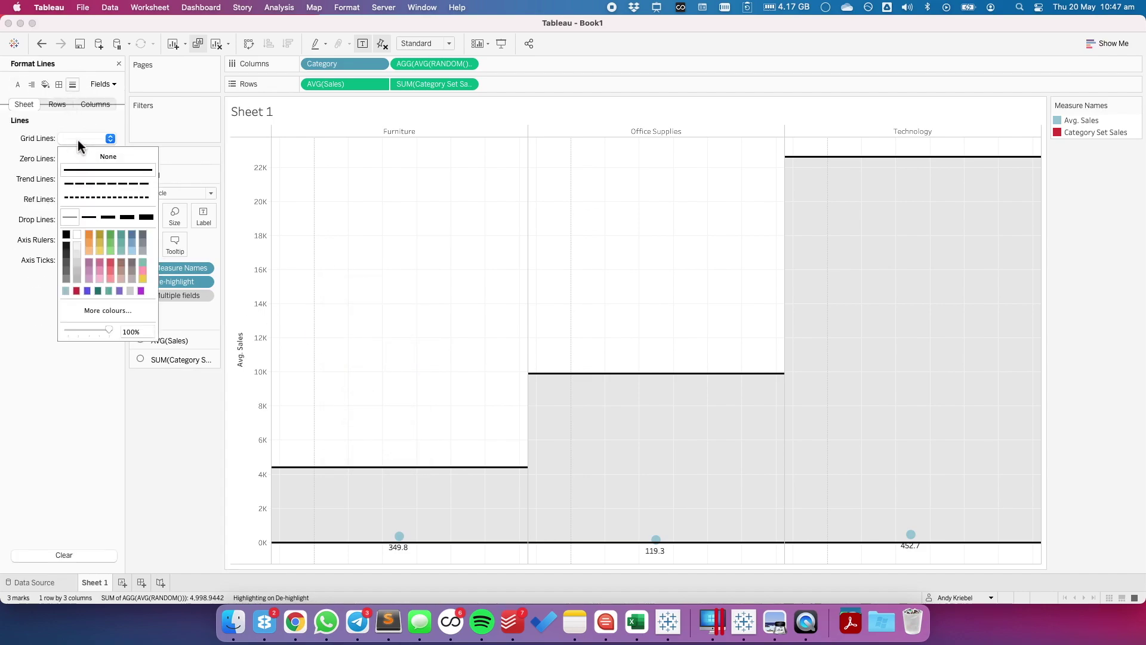
pyautogui.click(83, 157)
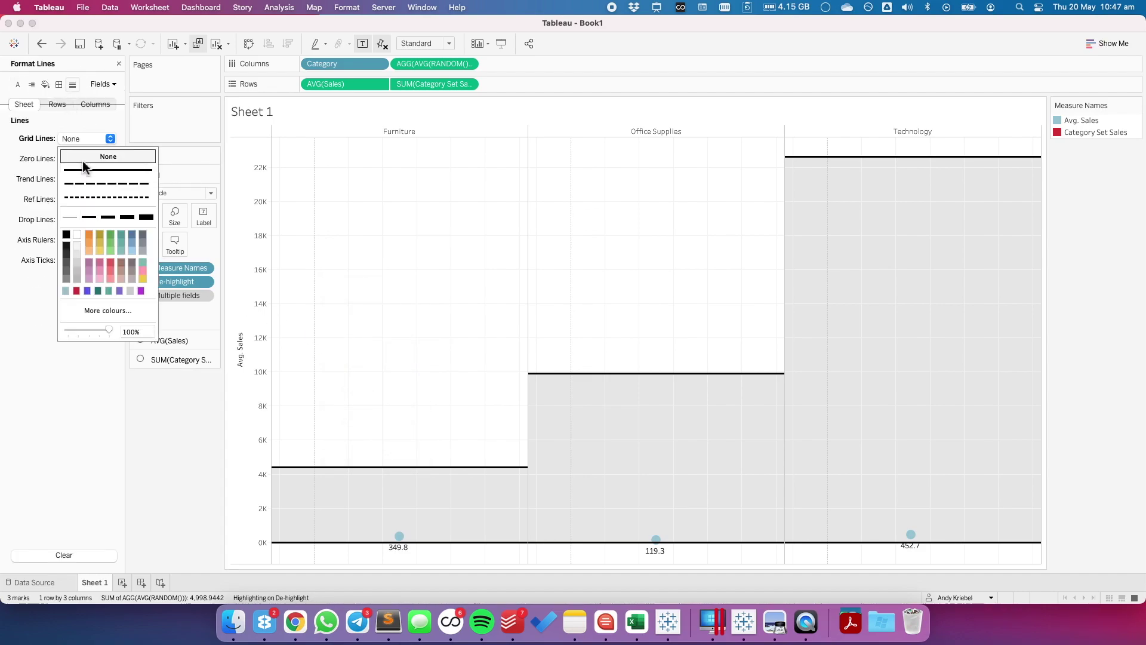
pyautogui.click(38, 158)
pyautogui.click(89, 159)
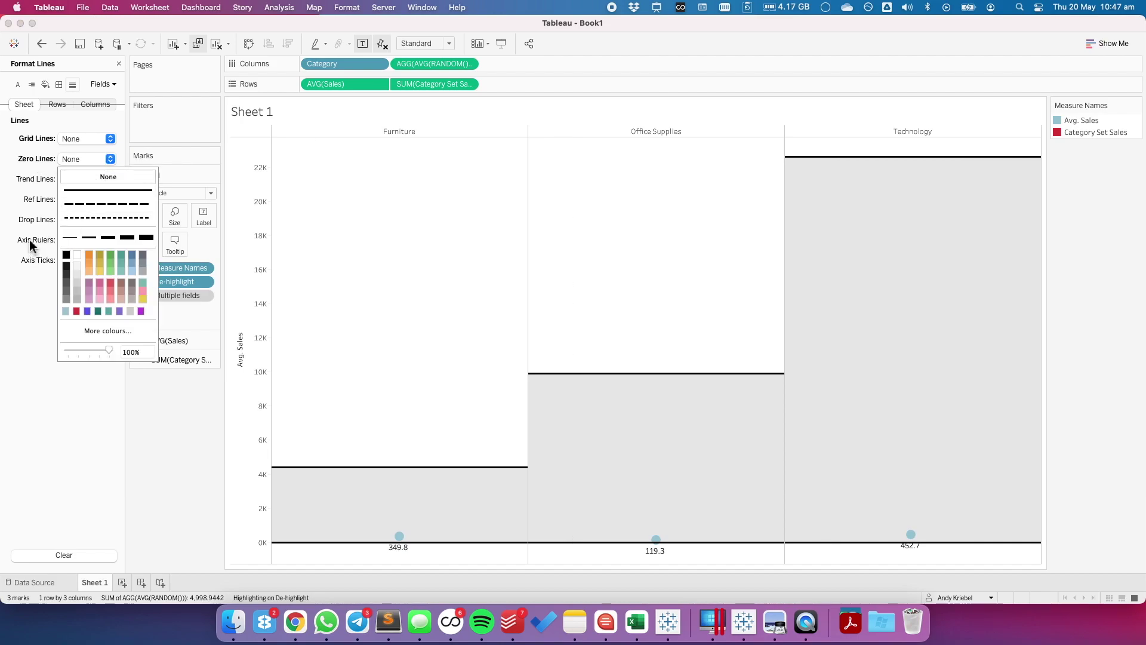
pyautogui.click(12, 227)
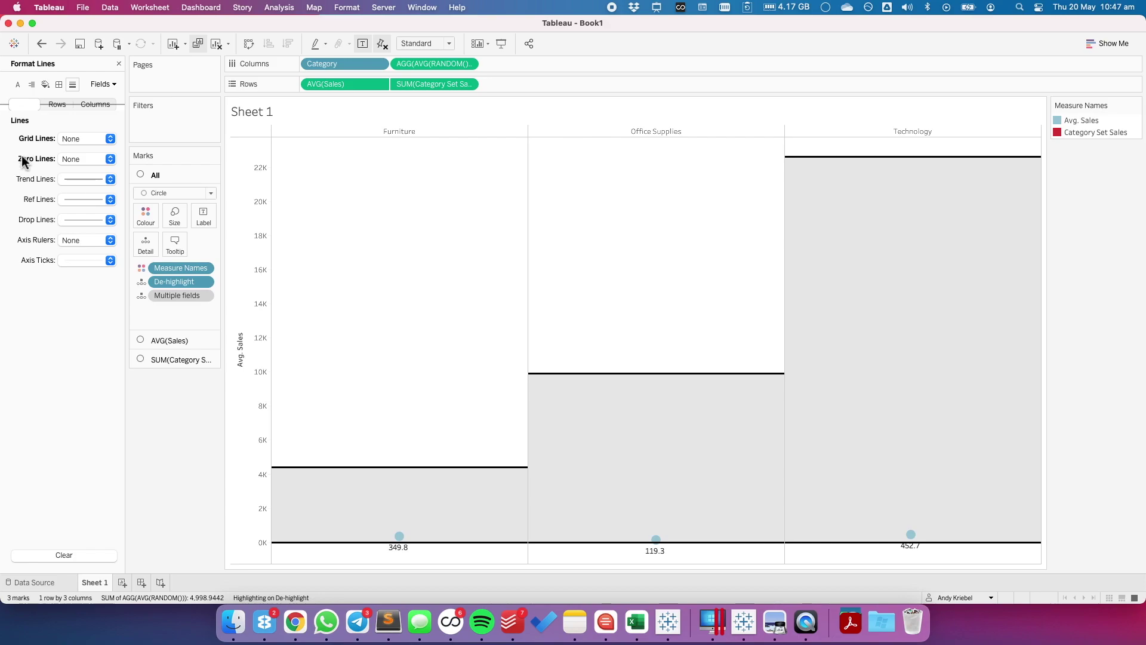
# Set row dividers to None and column dividers to the thickest white line.
pyautogui.click(58, 84)
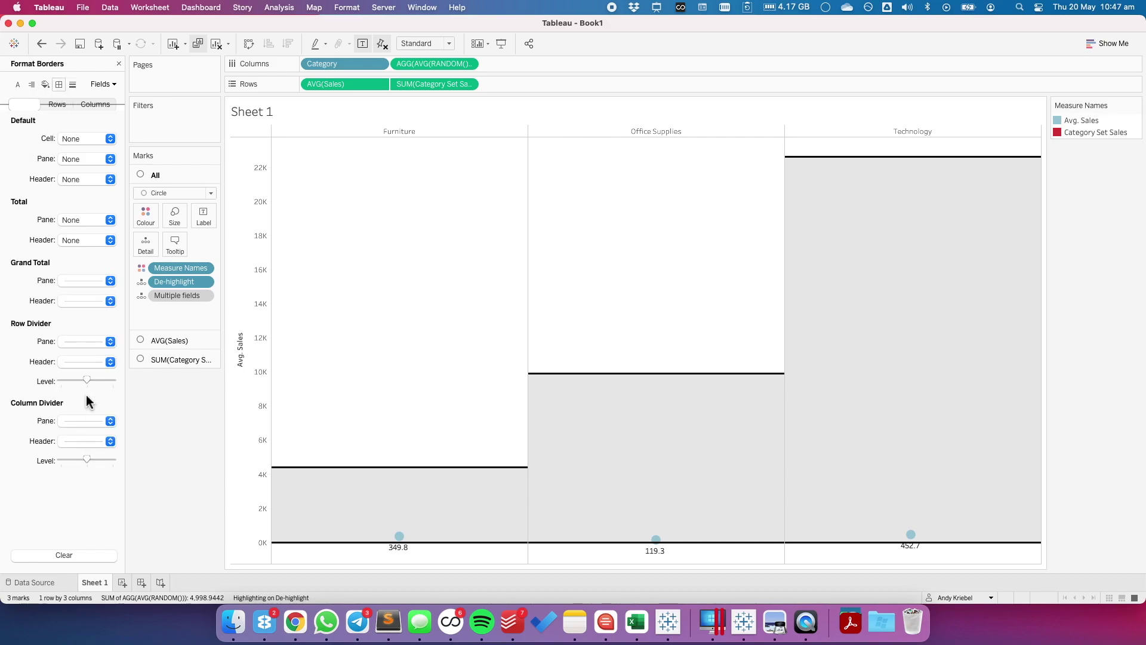
pyautogui.click(79, 353)
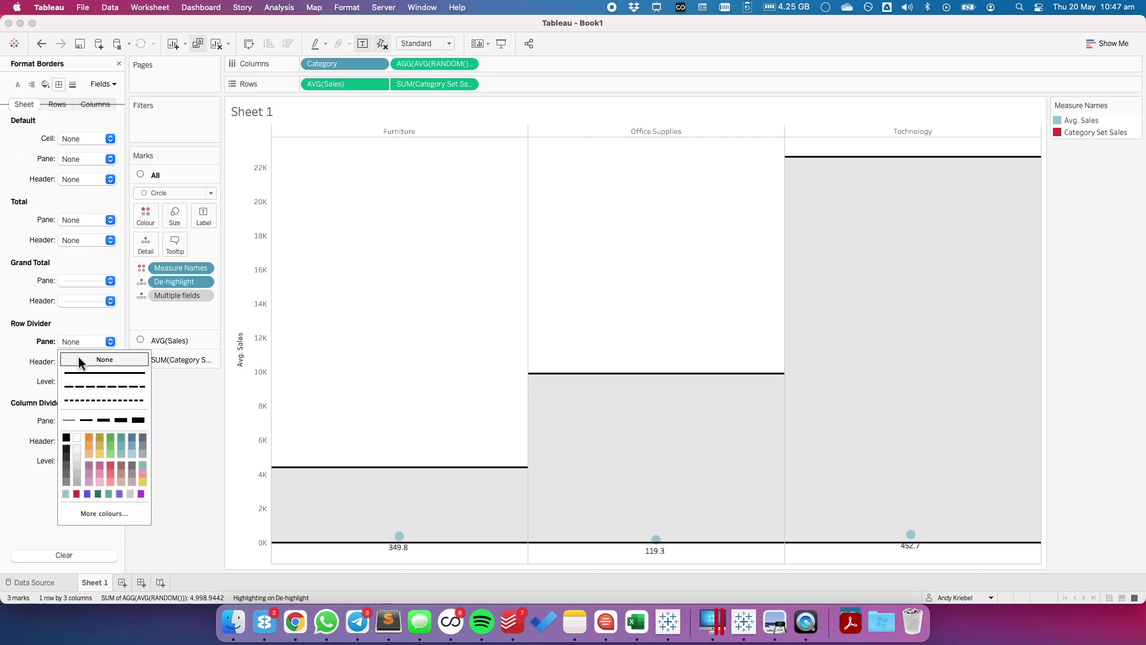
pyautogui.click(84, 361)
pyautogui.click(21, 361)
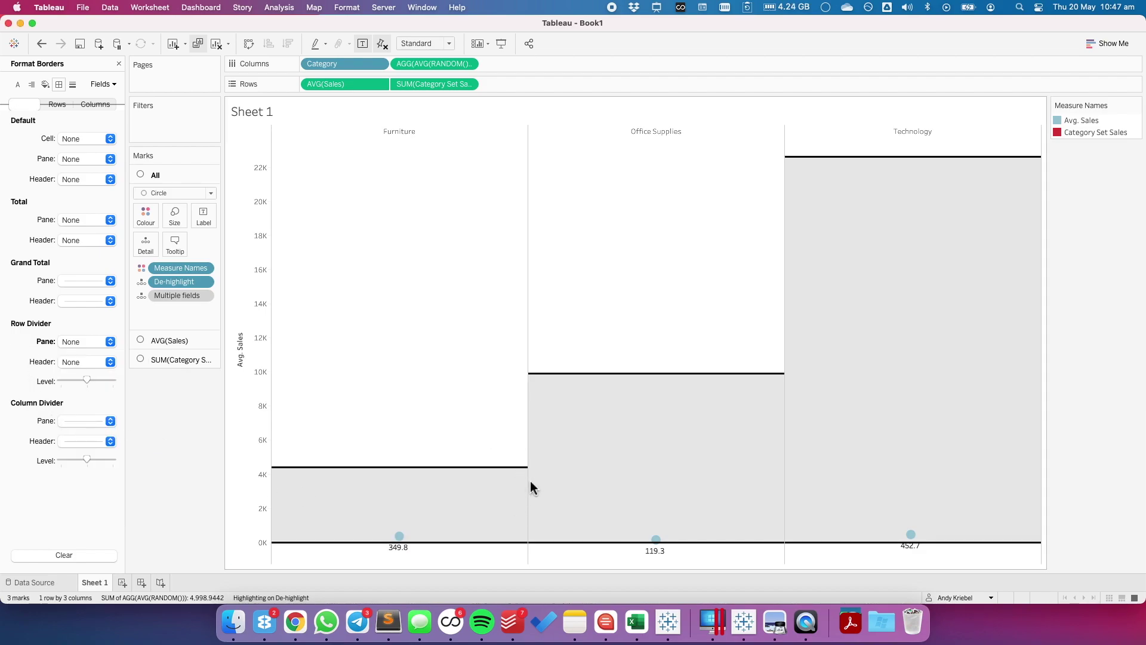
pyautogui.click(85, 422)
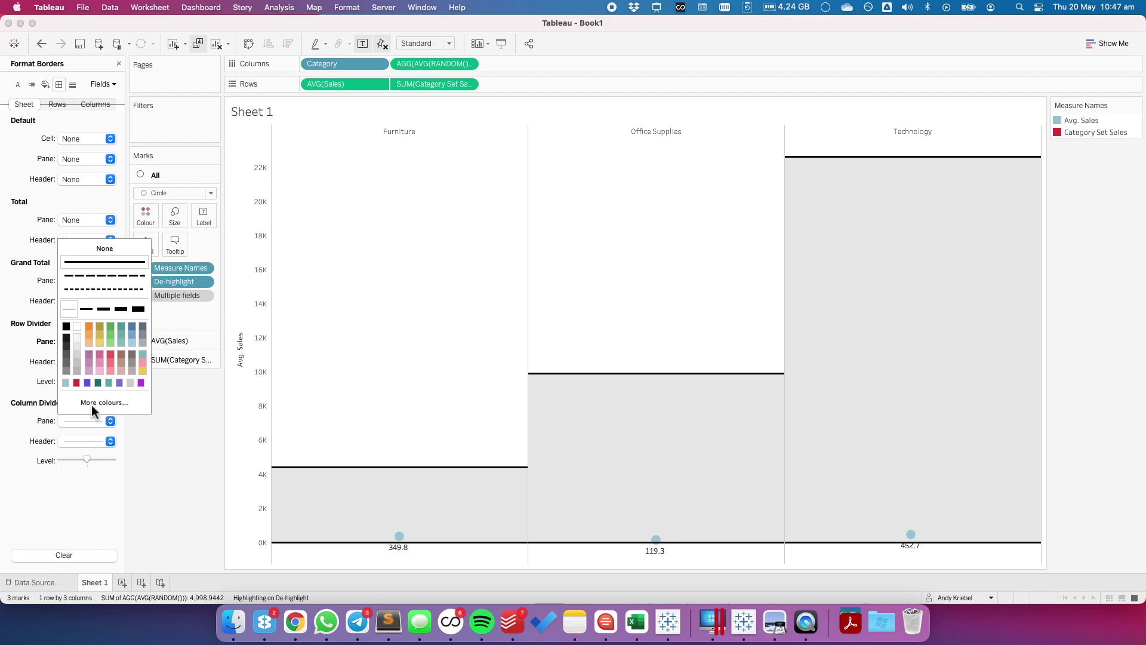
pyautogui.click(139, 309)
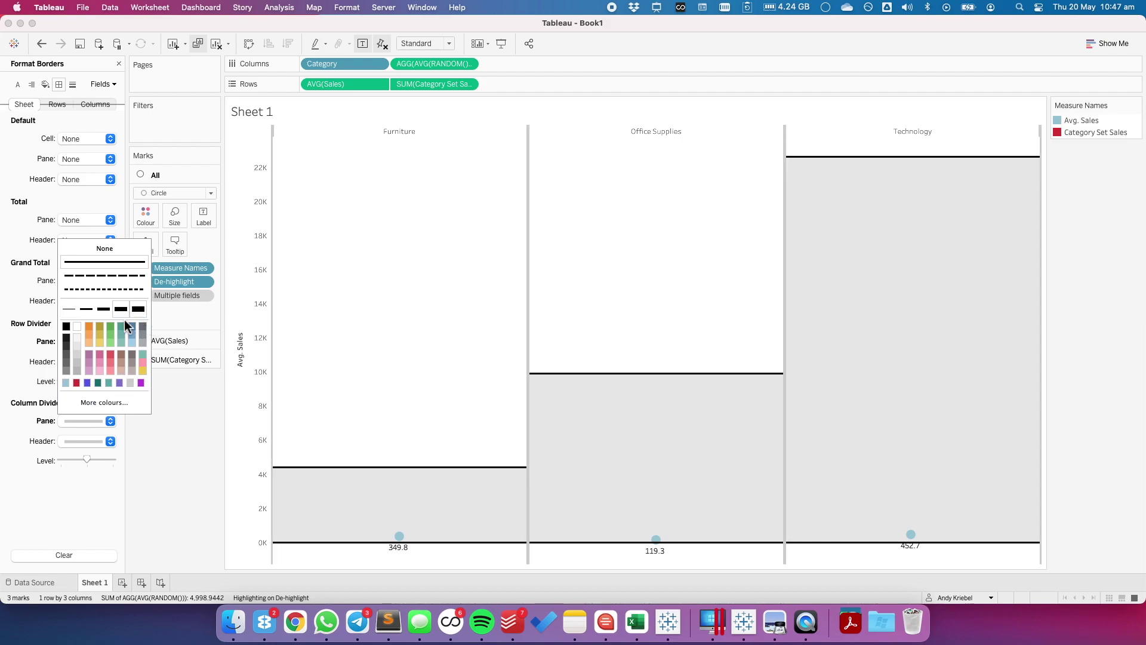
pyautogui.click(77, 327)
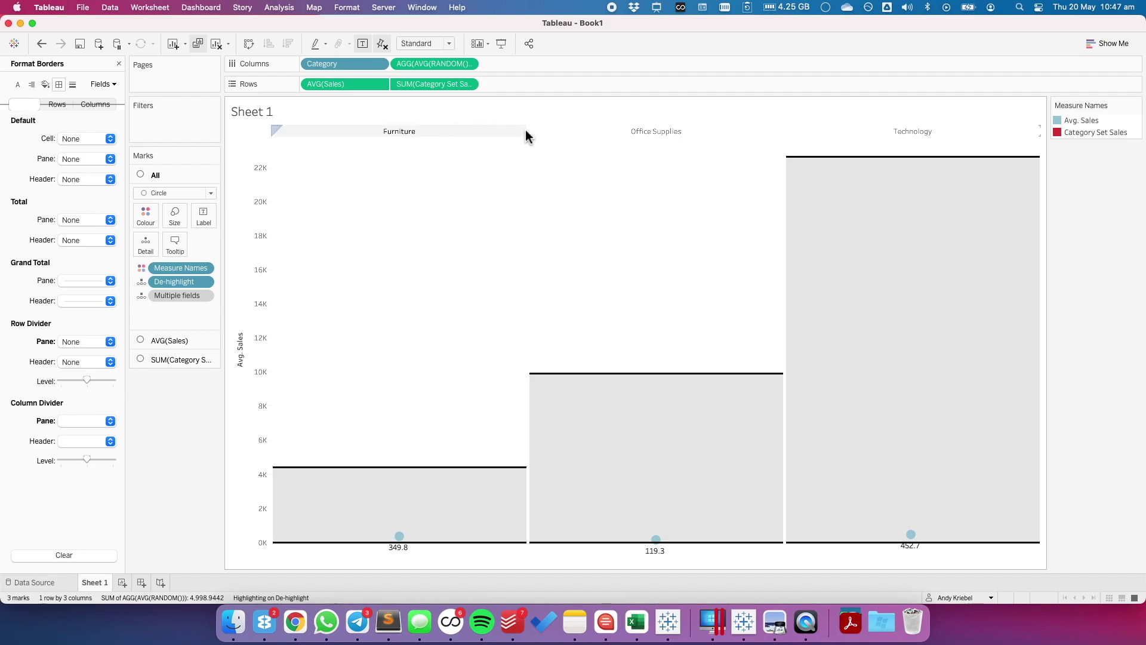
# Drag the Furniture column's edge left to narrow all category columns, then test Furniture's selection.
pyautogui.moveTo(528, 127); pyautogui.dragTo(368, 126)
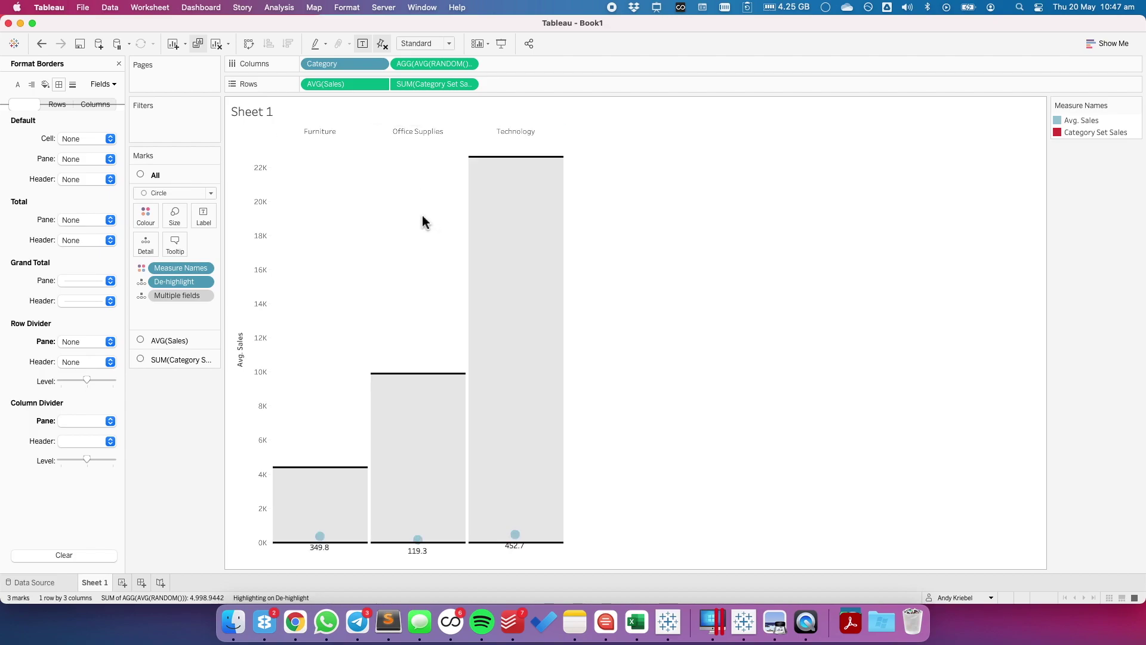
pyautogui.click(324, 540)
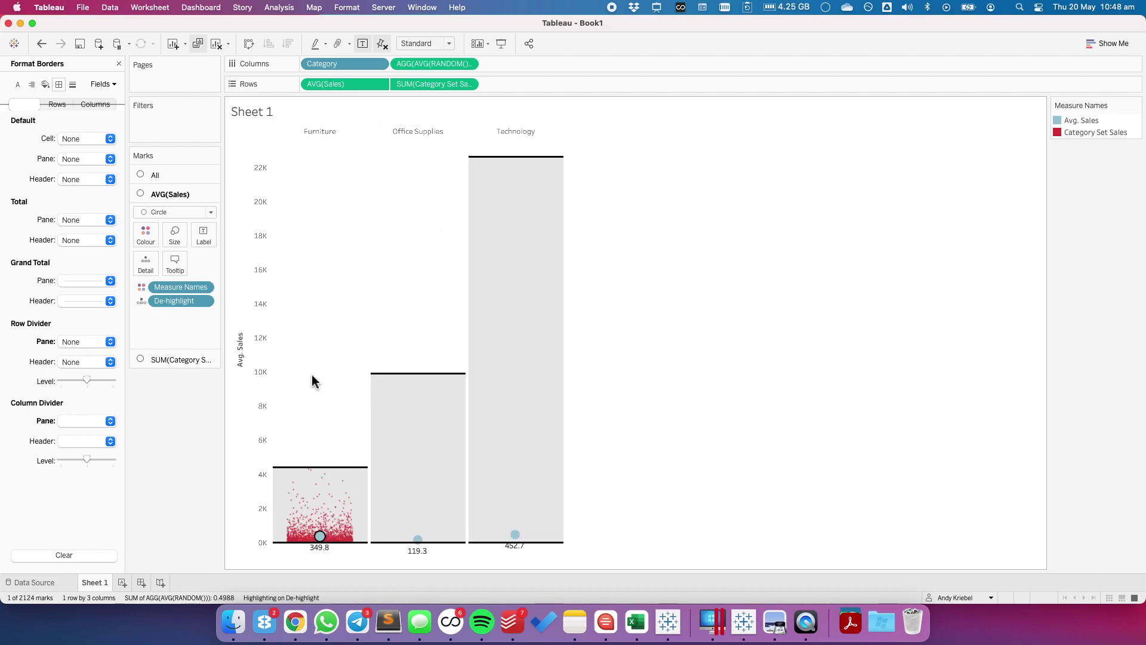
pyautogui.click(318, 404)
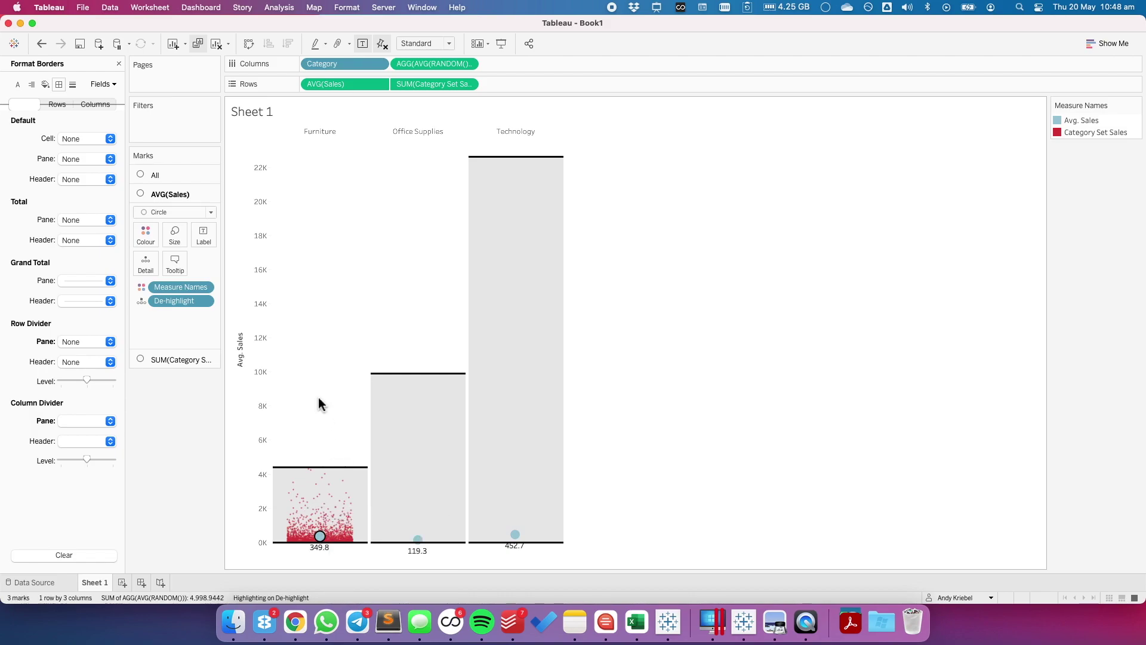